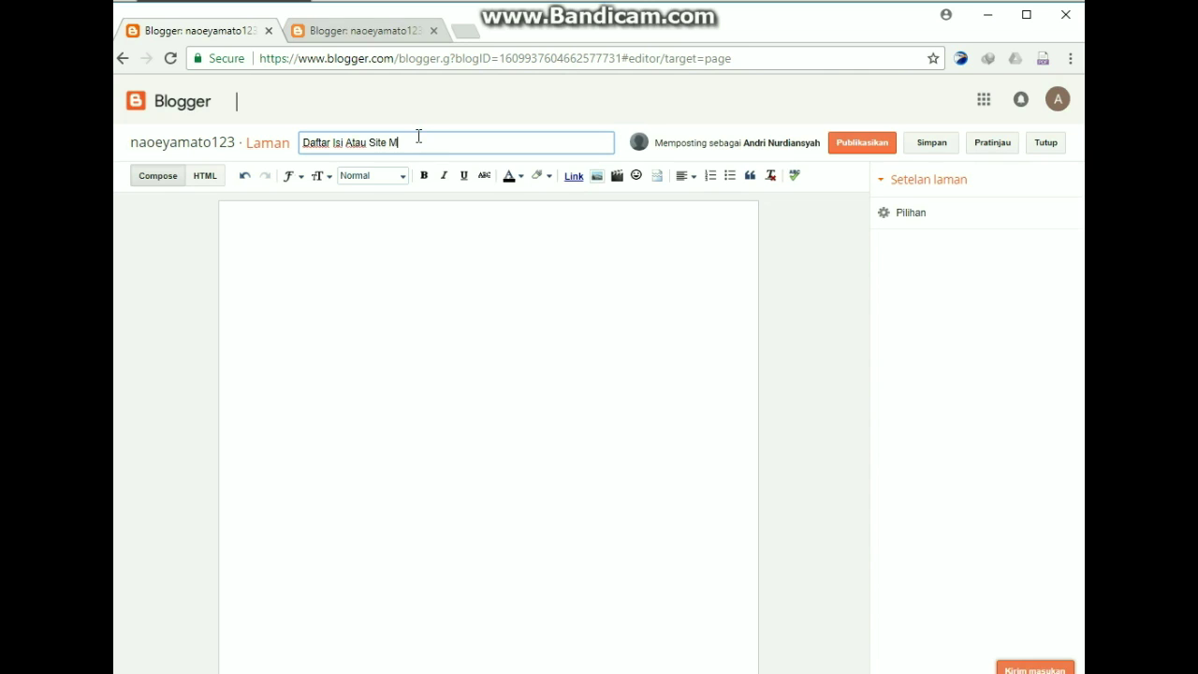
Move the two sitemap script tags from the Notepad note into the HTML source of the Daftar Isi Atau Sitemap page
{"action": "left_click", "coordinate": [299, 271]}
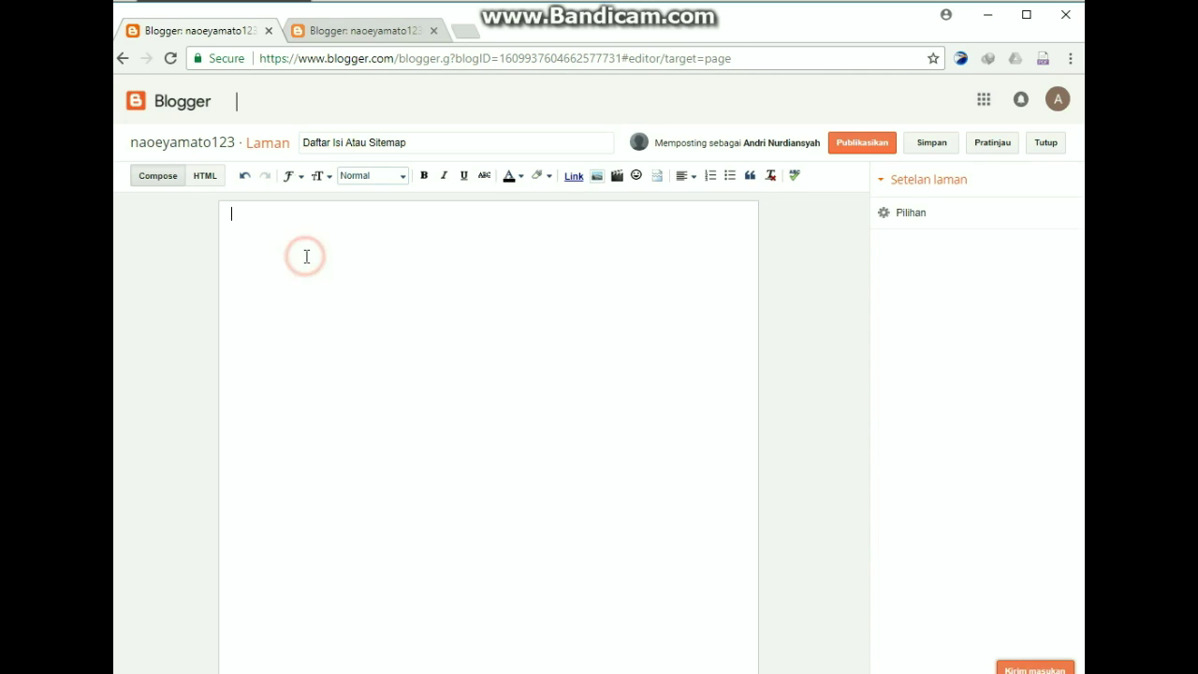
{"action": "left_click", "coordinate": [204, 175]}
{"action": "key", "text": "alt+Tab"}
{"action": "right_click", "coordinate": [454, 193]}
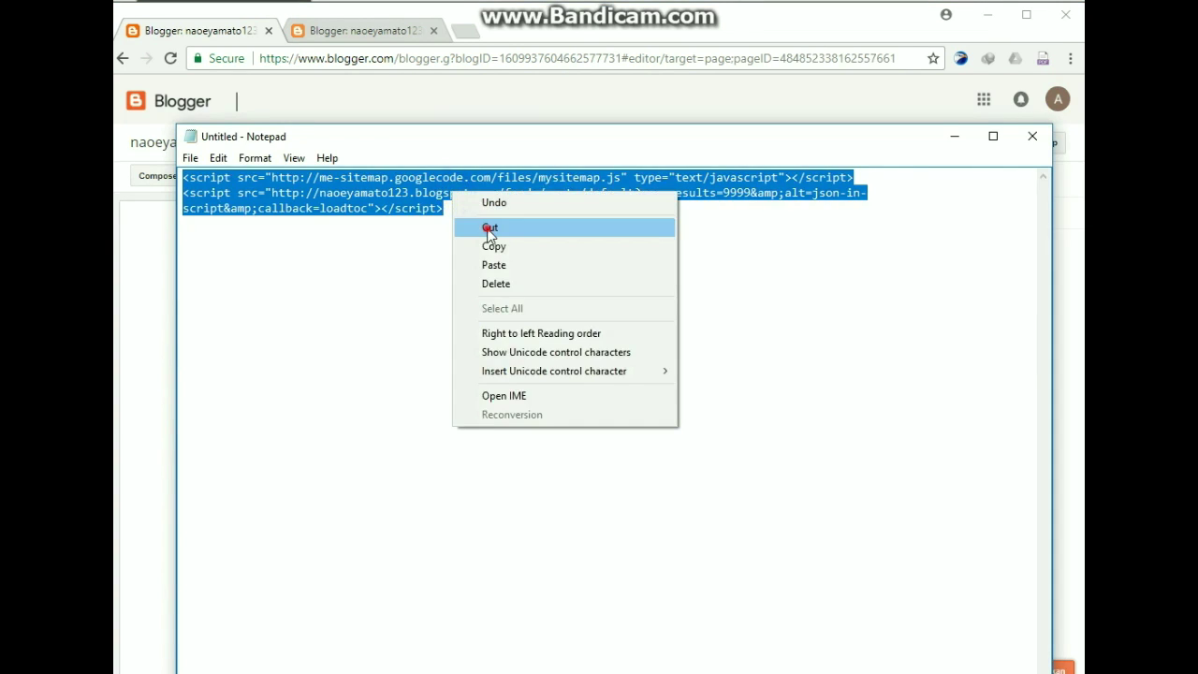
{"action": "left_click", "coordinate": [488, 228]}
{"action": "right_click", "coordinate": [254, 223]}
{"action": "left_click", "coordinate": [297, 294]}
{"action": "left_click", "coordinate": [125, 275]}
{"action": "right_click", "coordinate": [173, 230]}
{"action": "left_click", "coordinate": [247, 330]}
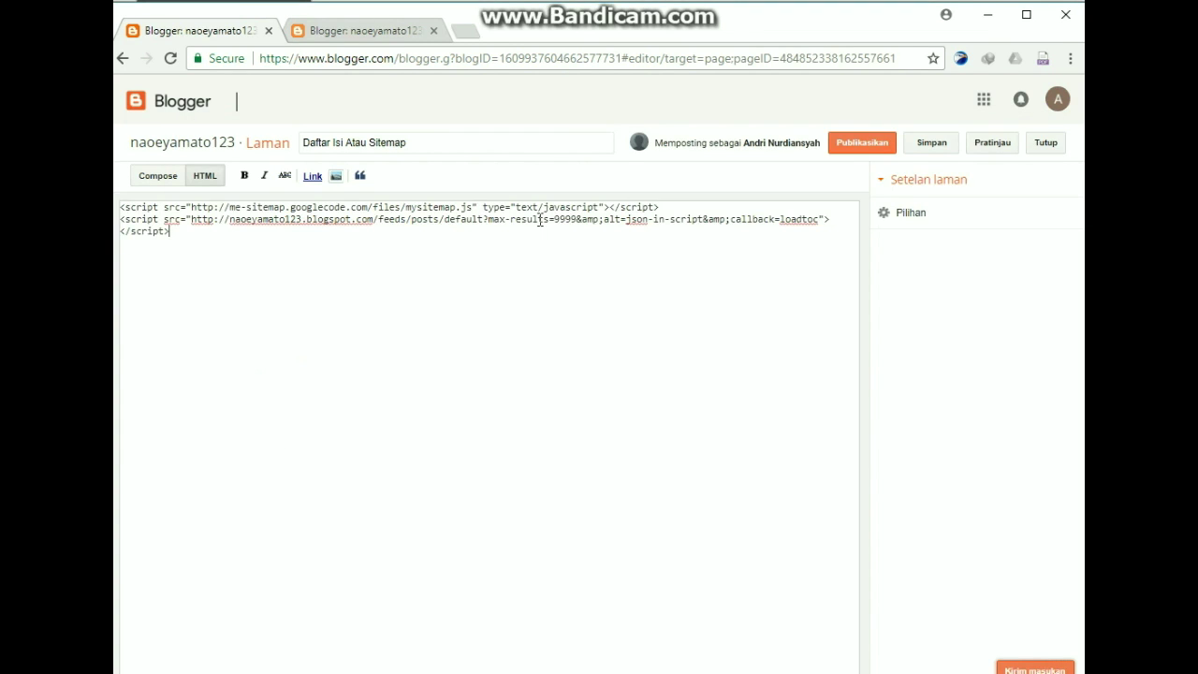
Resolve the HTTP resource warning on the Daftar Isi Atau Sitemap page and publish it from Compose view
{"action": "left_click", "coordinate": [853, 146]}
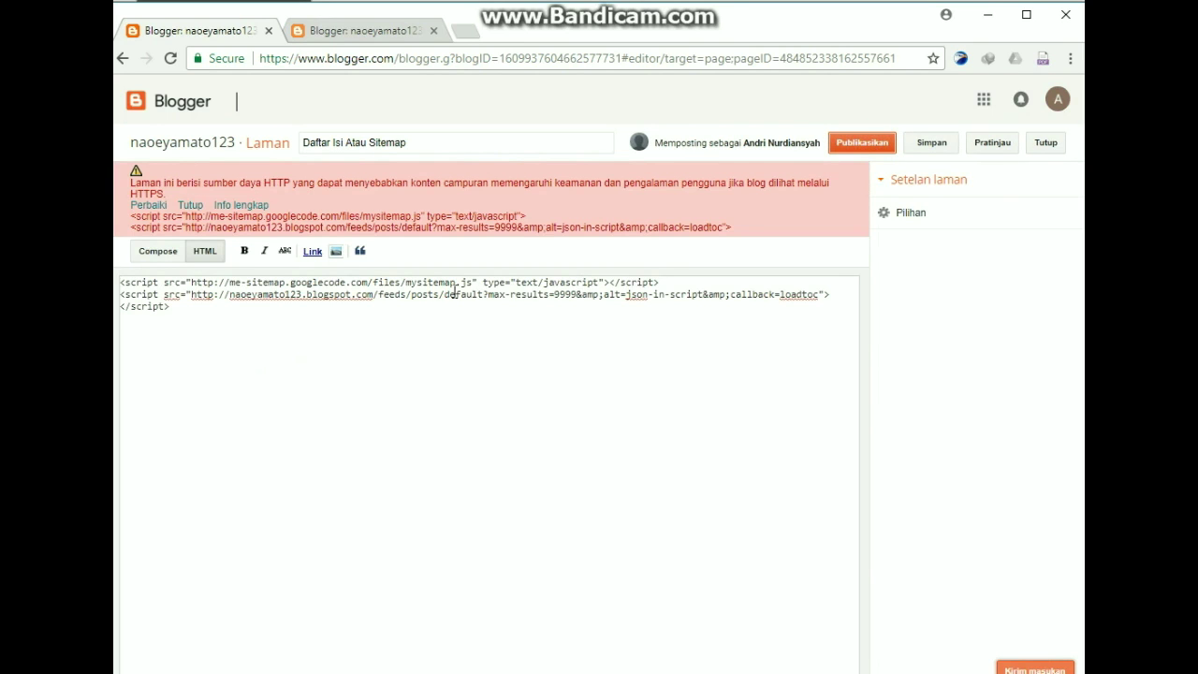
{"action": "left_click", "coordinate": [160, 212]}
{"action": "left_click", "coordinate": [159, 178]}
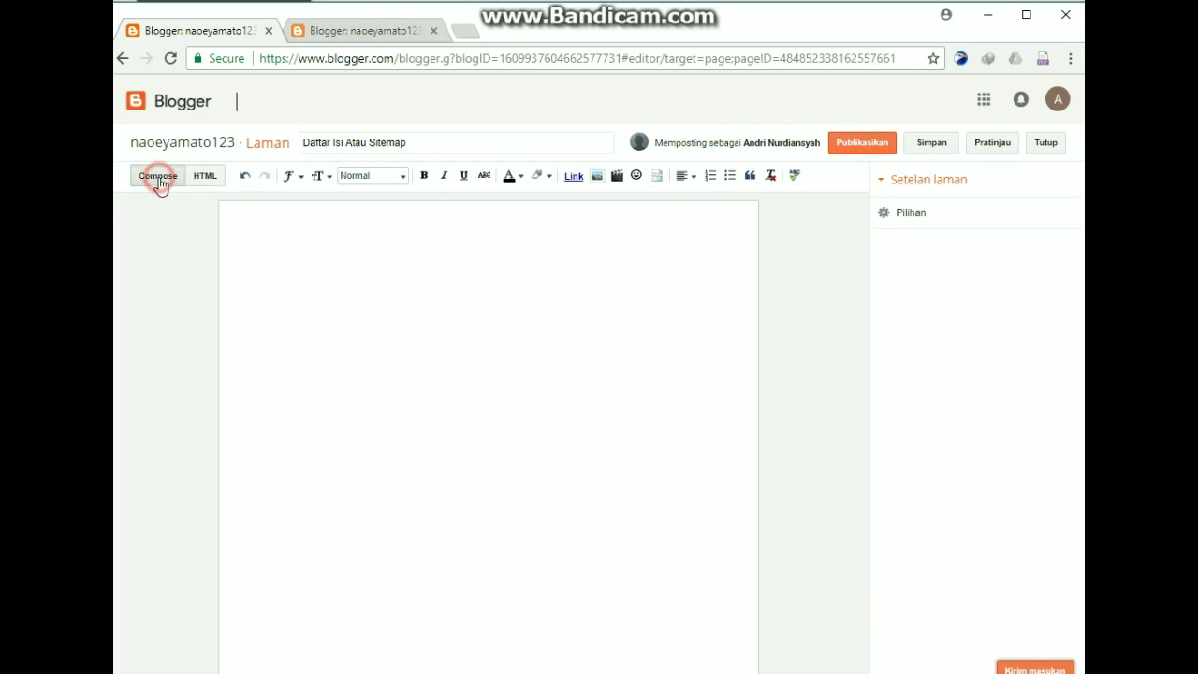
{"action": "left_click", "coordinate": [876, 144]}
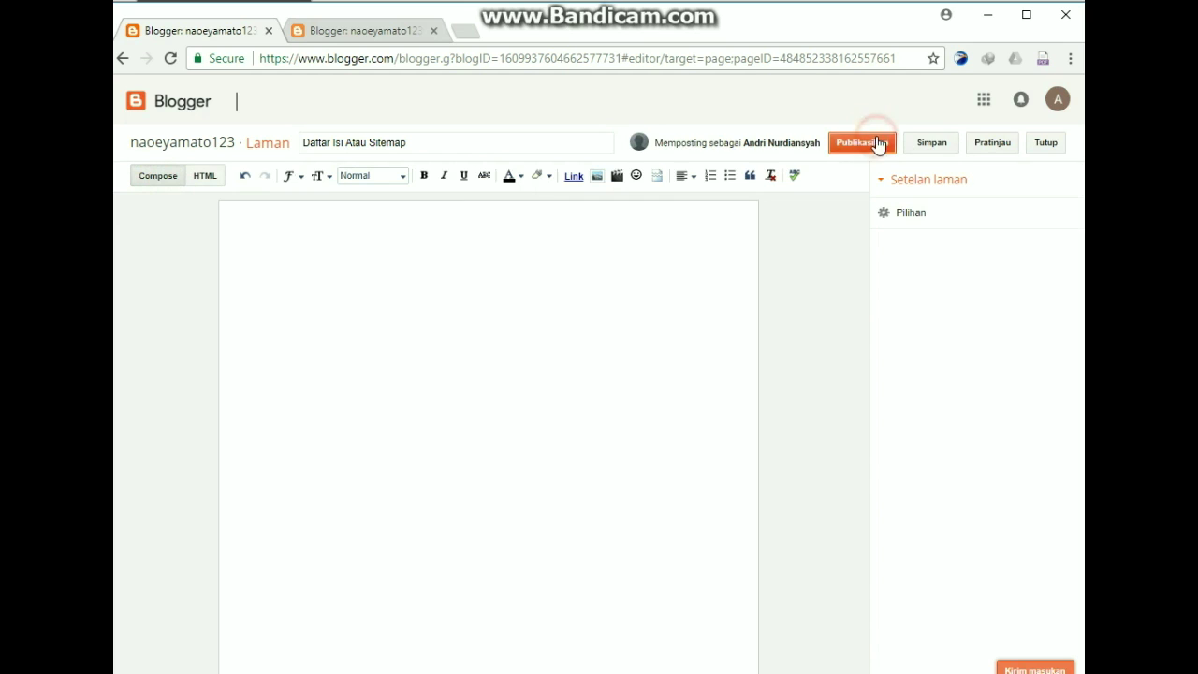
View the published Daftar Isi Atau Sitemap page on the blog and return to the page list
{"action": "mouse_move", "coordinate": [374, 423]}
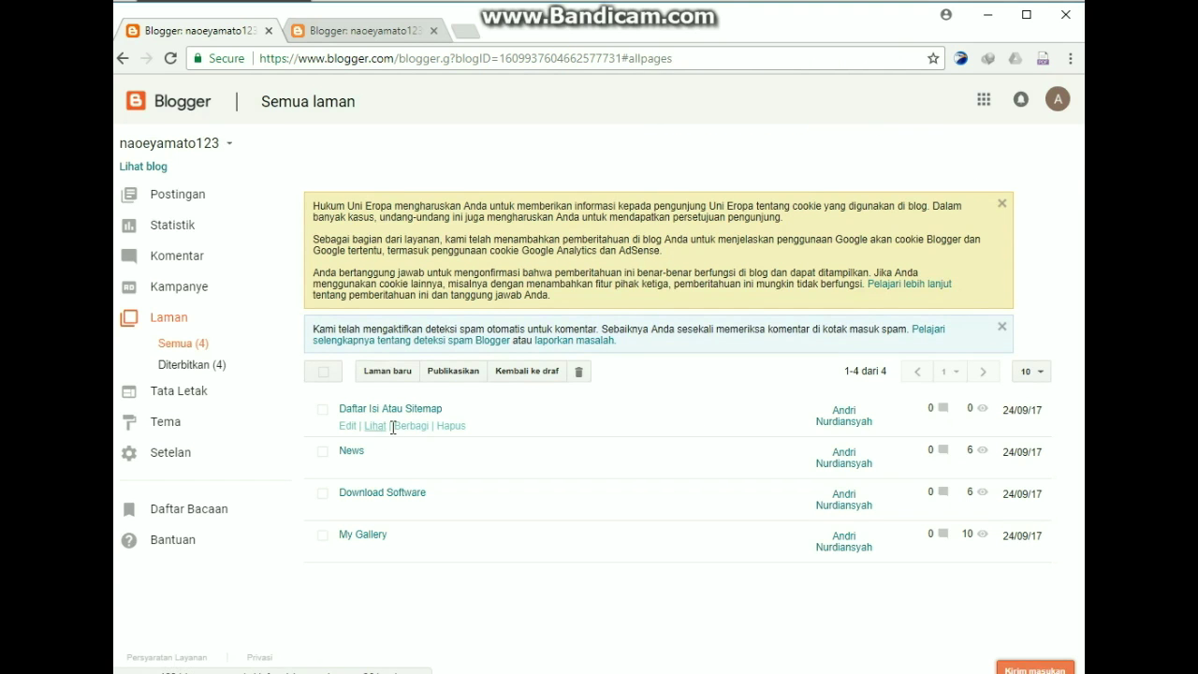
{"action": "left_click", "coordinate": [373, 428]}
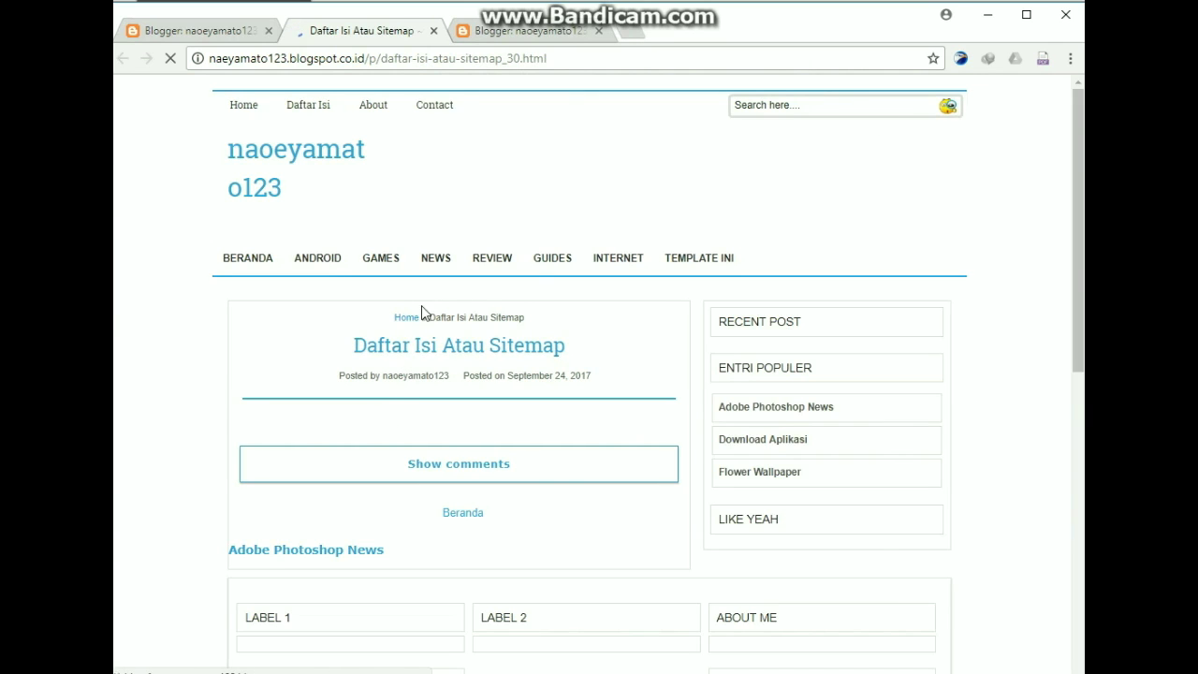
{"action": "left_click", "coordinate": [433, 30]}
{"action": "left_click", "coordinate": [213, 35]}
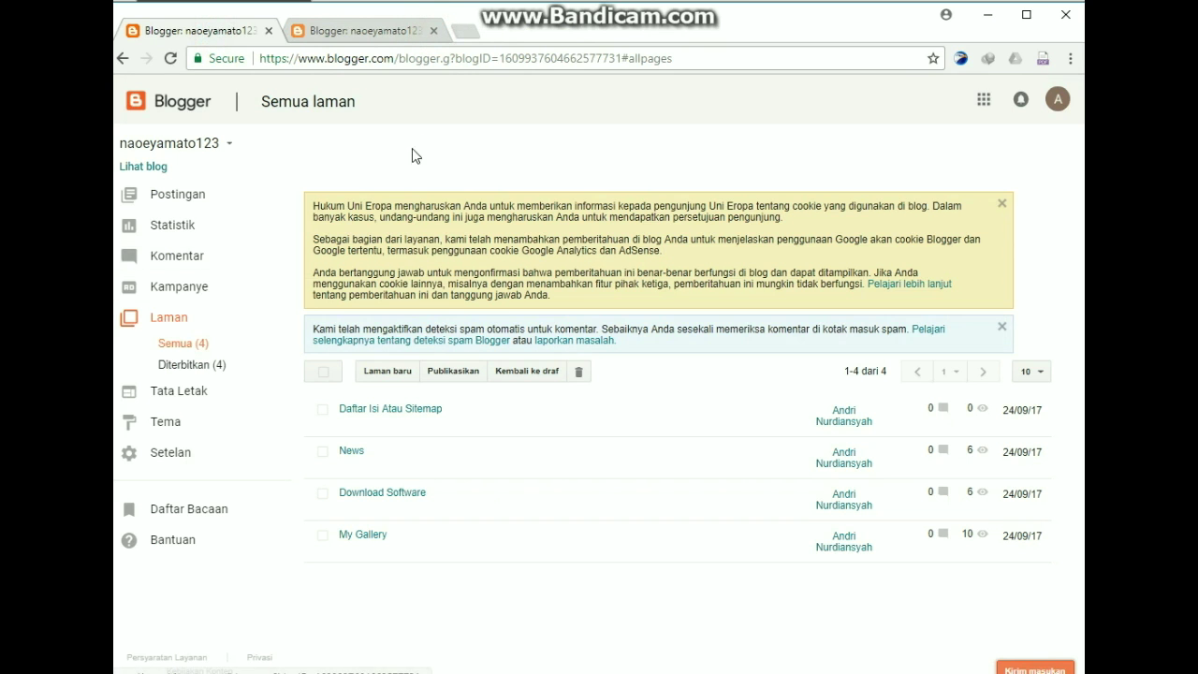
Open the Adobe Photoshop News post for viewing and enter "Adobe Photoshop News" as the News page's body text
{"action": "left_click", "coordinate": [385, 37]}
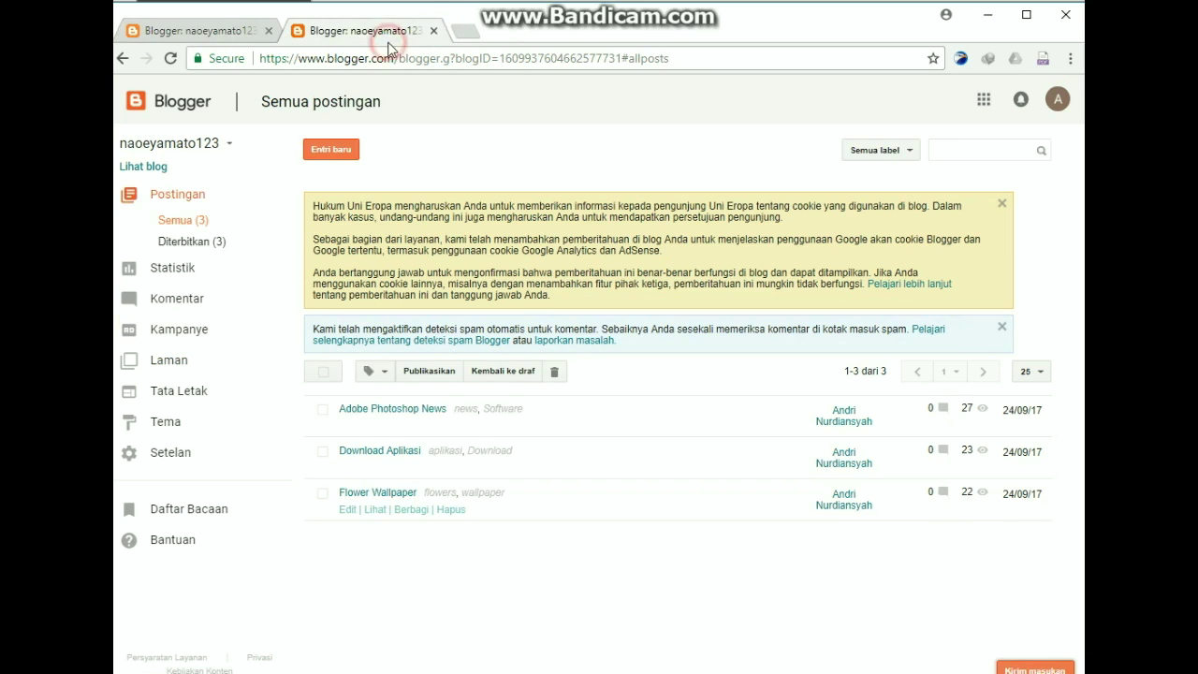
{"action": "left_click", "coordinate": [375, 425]}
{"action": "left_click", "coordinate": [218, 37]}
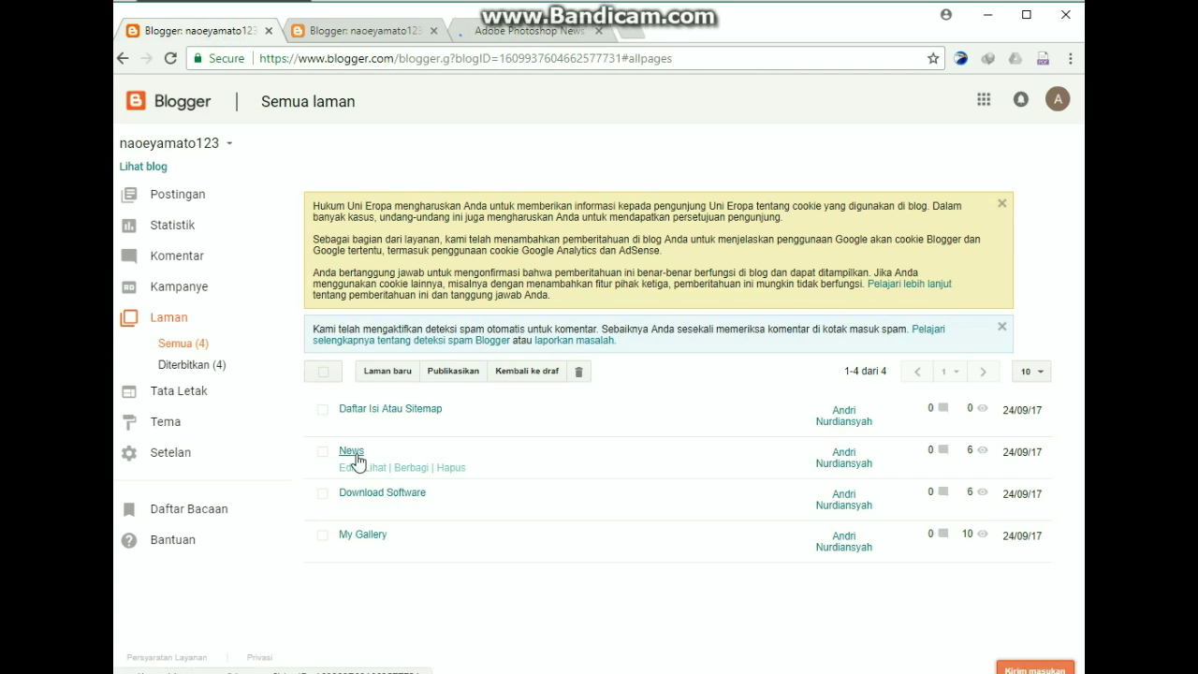
{"action": "left_click", "coordinate": [352, 470]}
{"action": "left_click", "coordinate": [390, 259]}
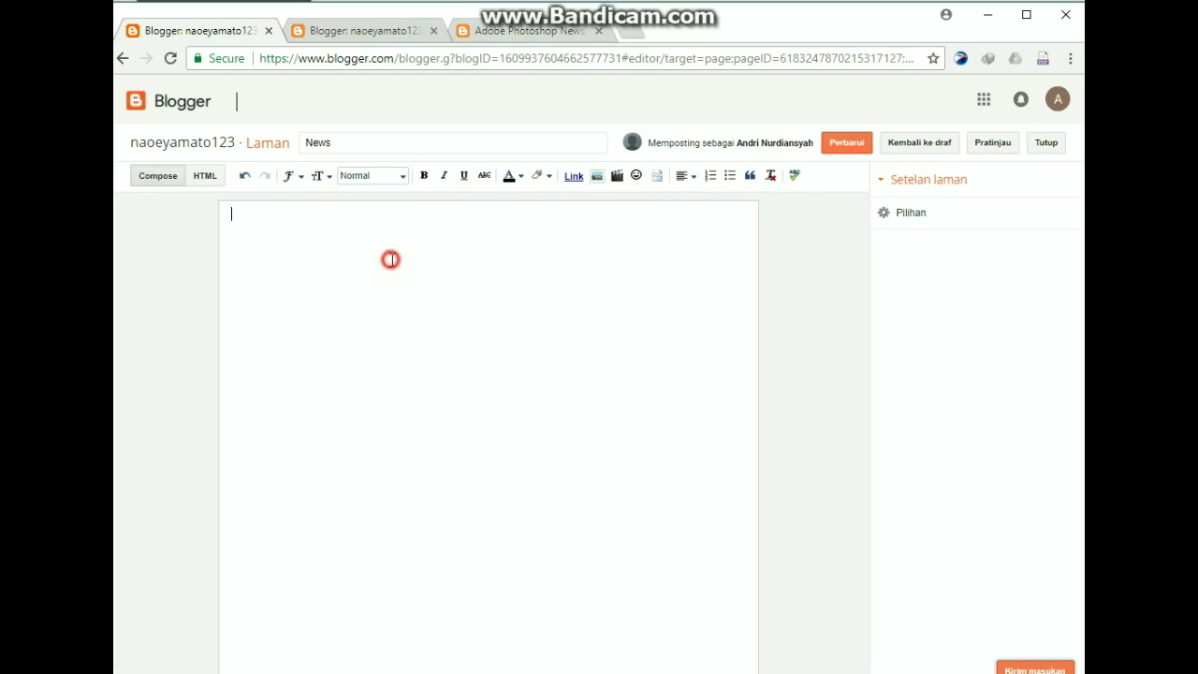
{"action": "type", "text": "Adobe Photoshop News"}
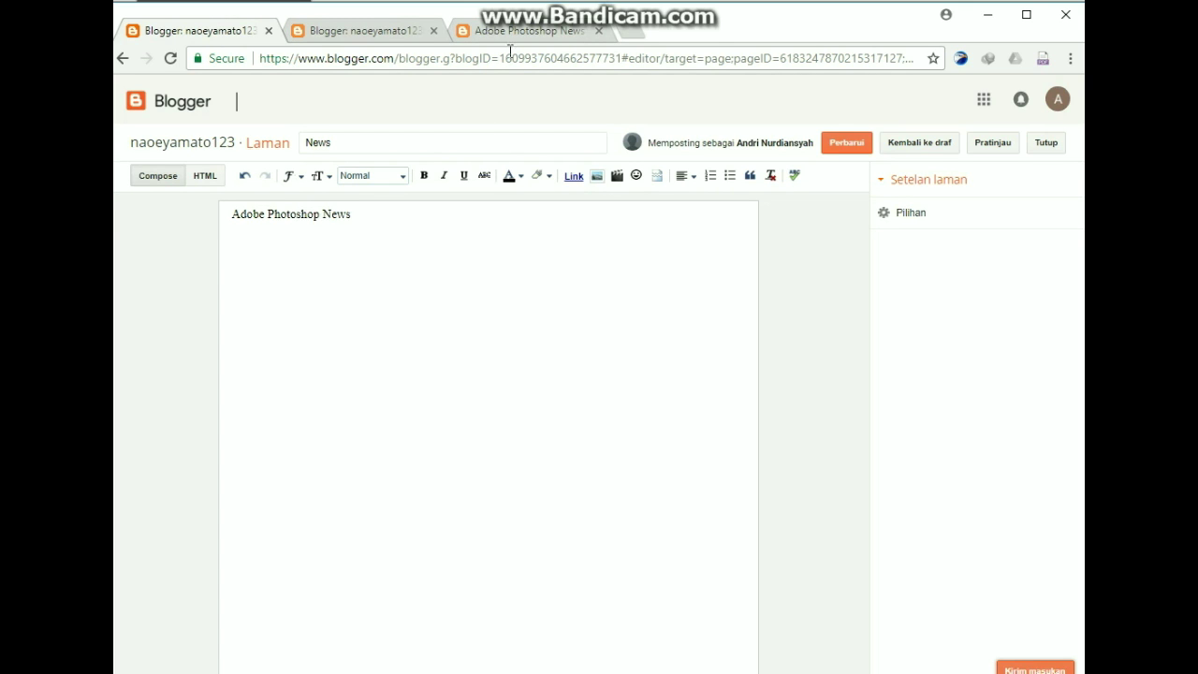
Copy the web address of the Adobe Photoshop News post and close the post
{"action": "left_click", "coordinate": [510, 31]}
{"action": "right_click", "coordinate": [492, 58]}
{"action": "left_click", "coordinate": [463, 62]}
{"action": "right_click", "coordinate": [465, 66]}
{"action": "left_click", "coordinate": [491, 104]}
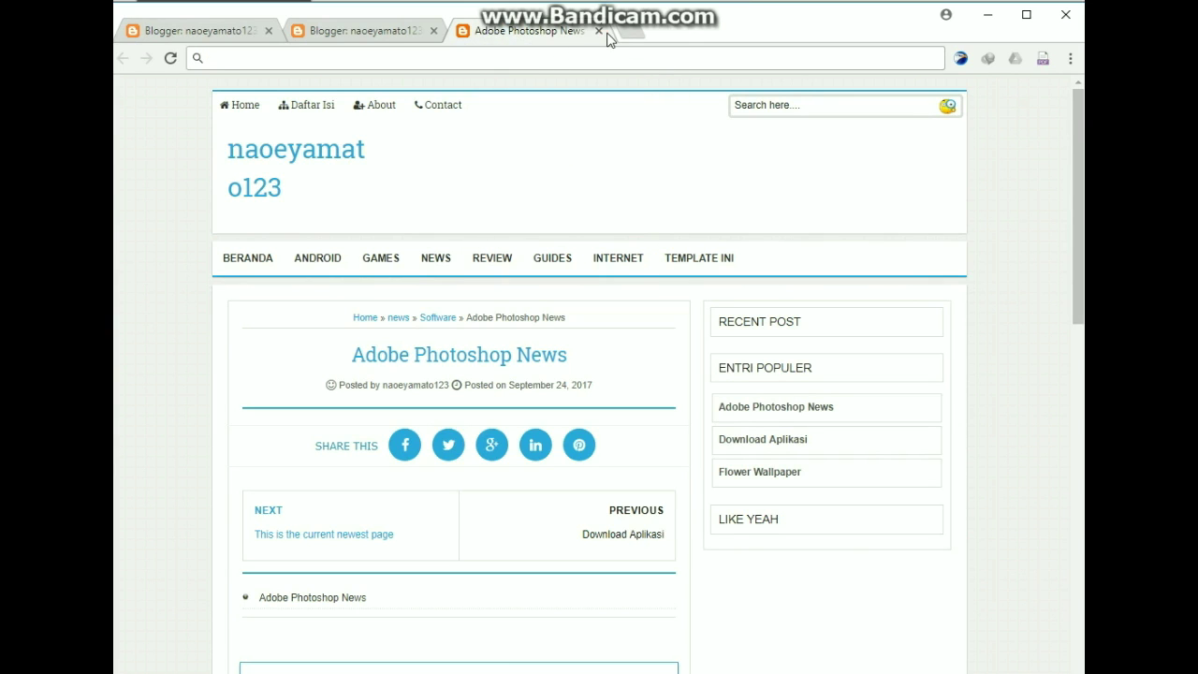
{"action": "left_click", "coordinate": [599, 31]}
Turn the "Adobe Photoshop News" text on the News page into a link to the copied post address
{"action": "left_click", "coordinate": [233, 32]}
{"action": "triple_click", "coordinate": [365, 217]}
{"action": "left_click", "coordinate": [573, 175]}
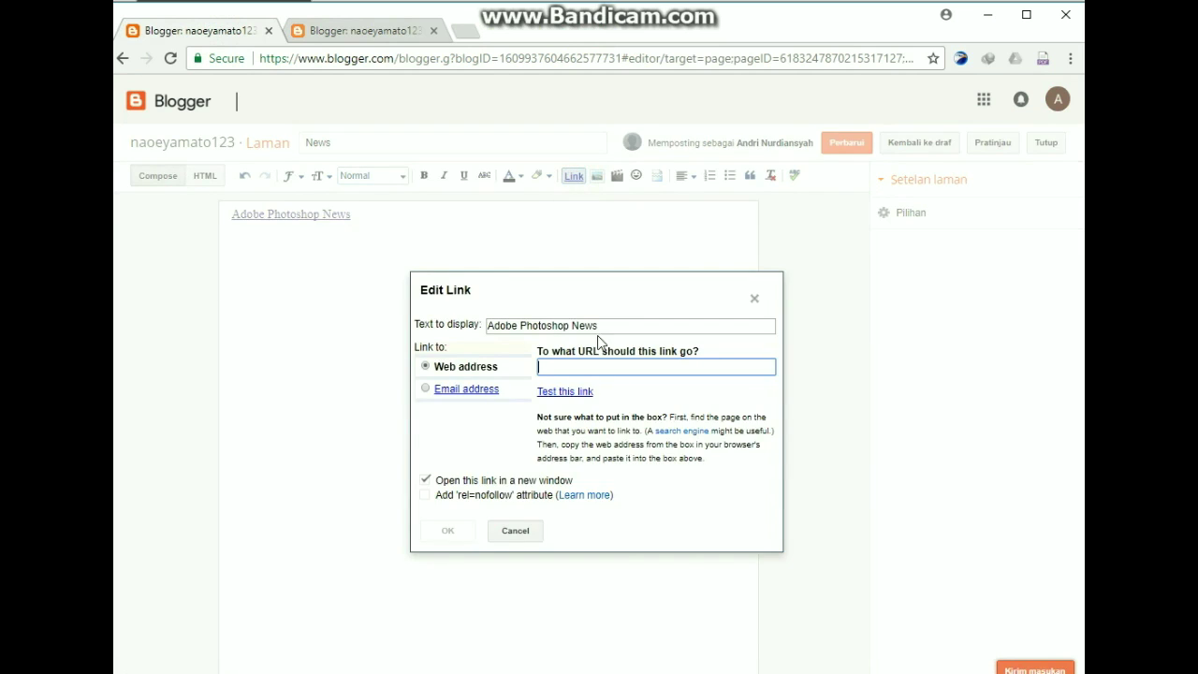
{"action": "right_click", "coordinate": [598, 367]}
{"action": "left_click", "coordinate": [644, 466]}
{"action": "left_click", "coordinate": [466, 529]}
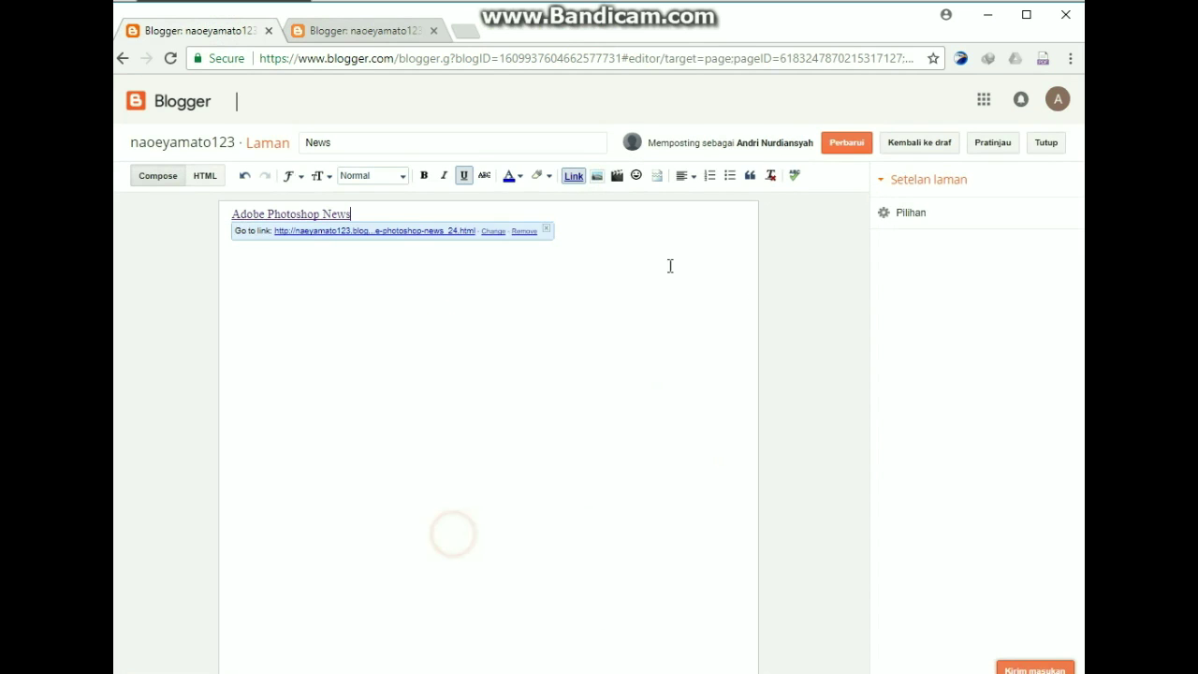
Format the Adobe Photoshop News link as a bulleted list item and update the News page
{"action": "left_click", "coordinate": [728, 175]}
{"action": "left_click", "coordinate": [853, 142]}
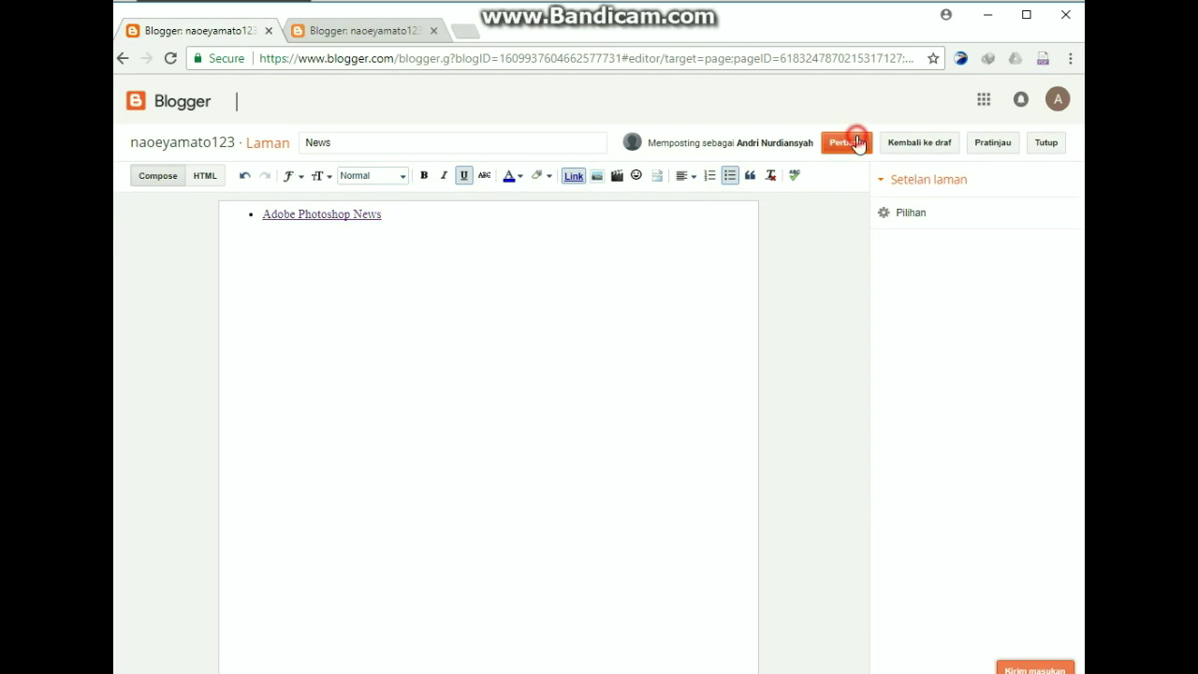
{"action": "left_click", "coordinate": [384, 31]}
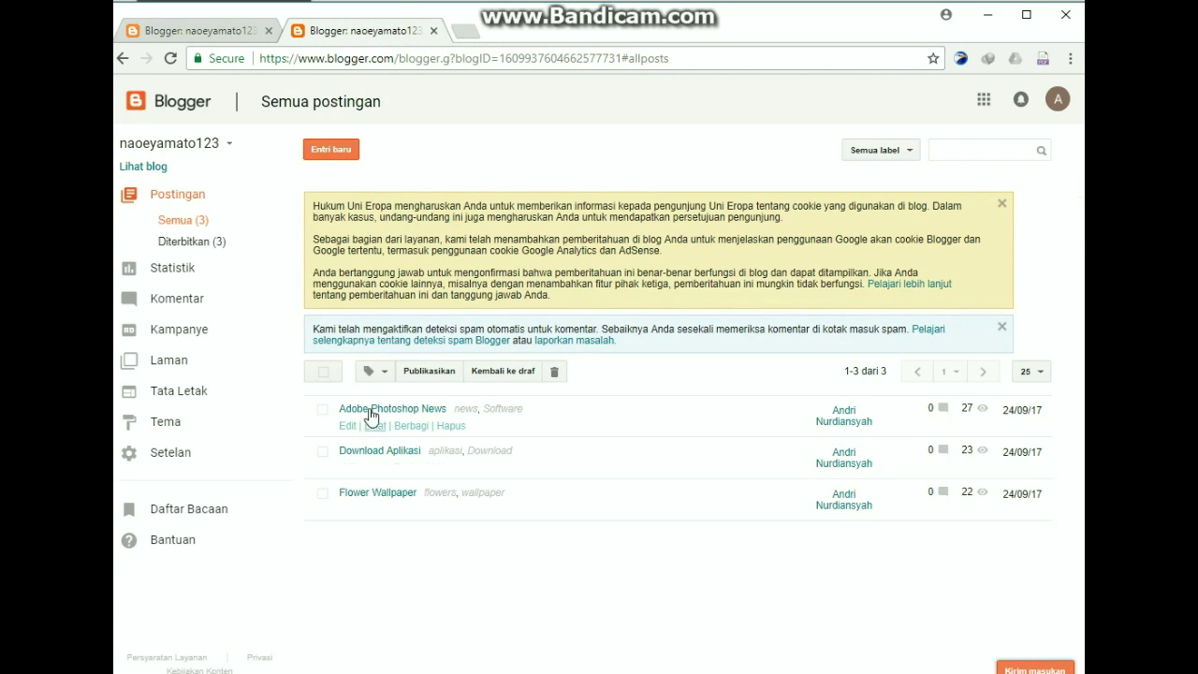
{"action": "left_click", "coordinate": [238, 35]}
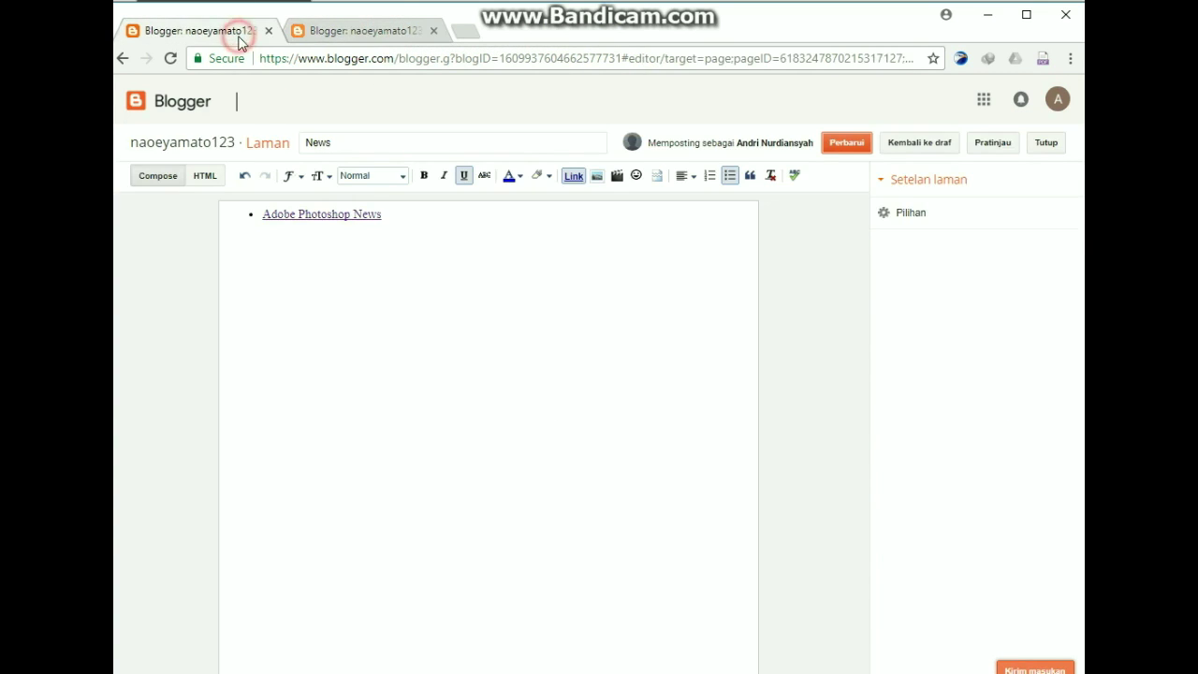
{"action": "left_click", "coordinate": [846, 144]}
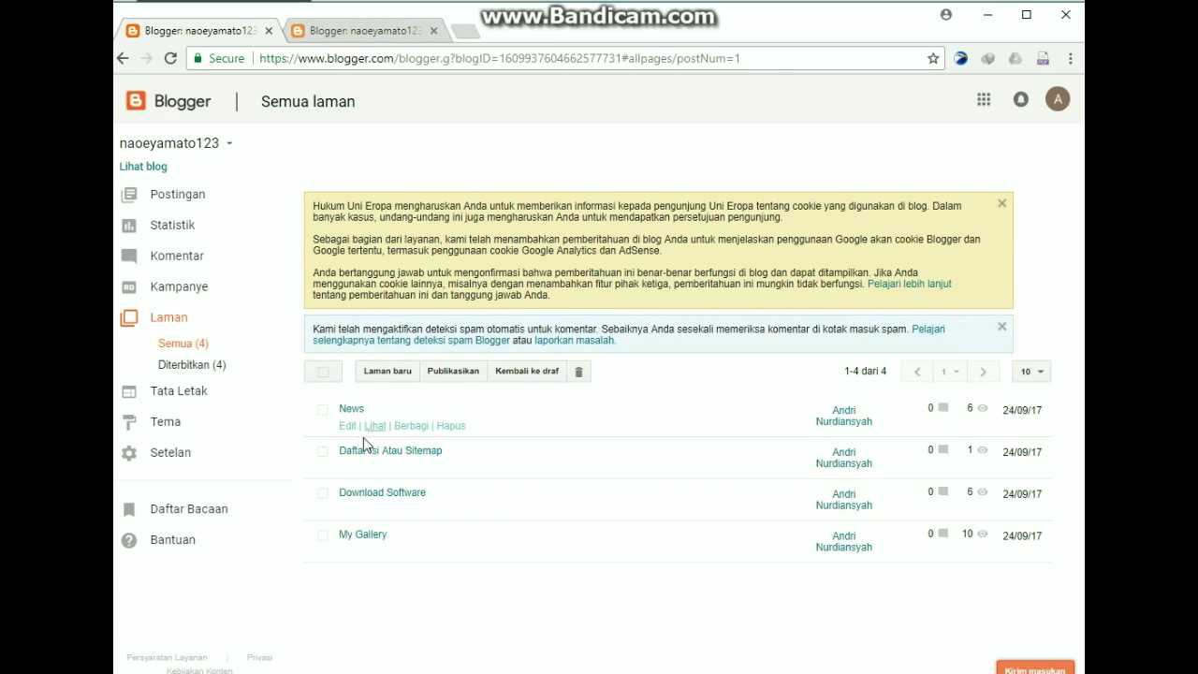
View the Download Aplikasi post and copy its web address
{"action": "left_click", "coordinate": [354, 28]}
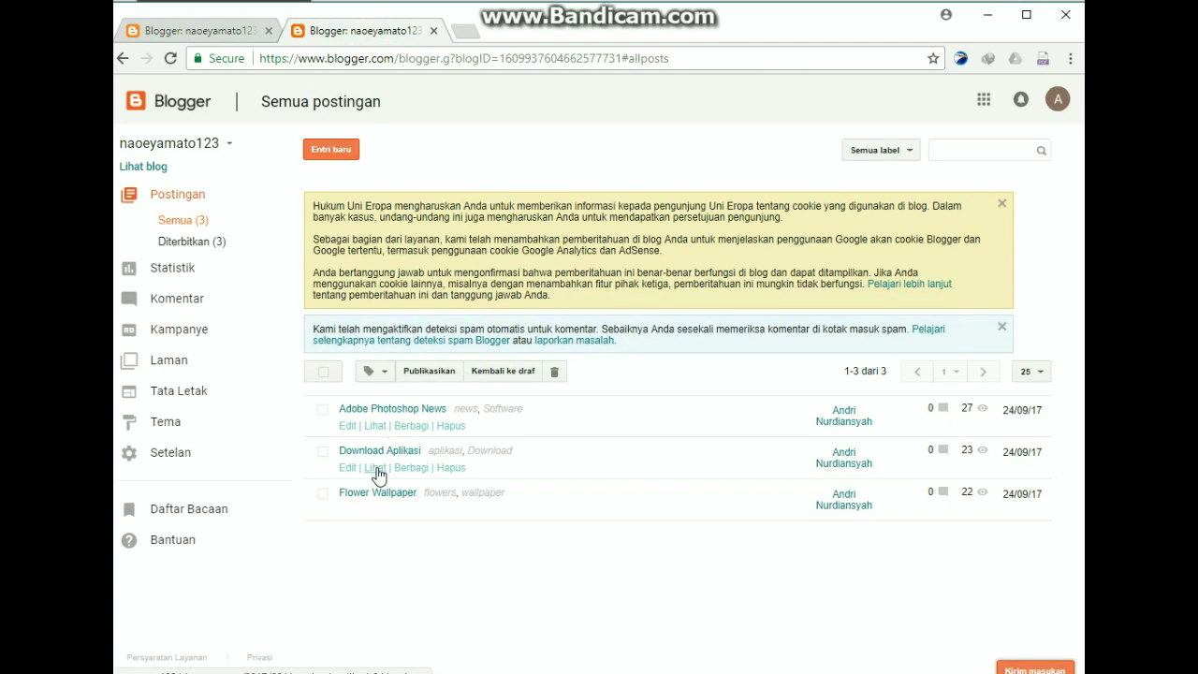
{"action": "left_click", "coordinate": [375, 467]}
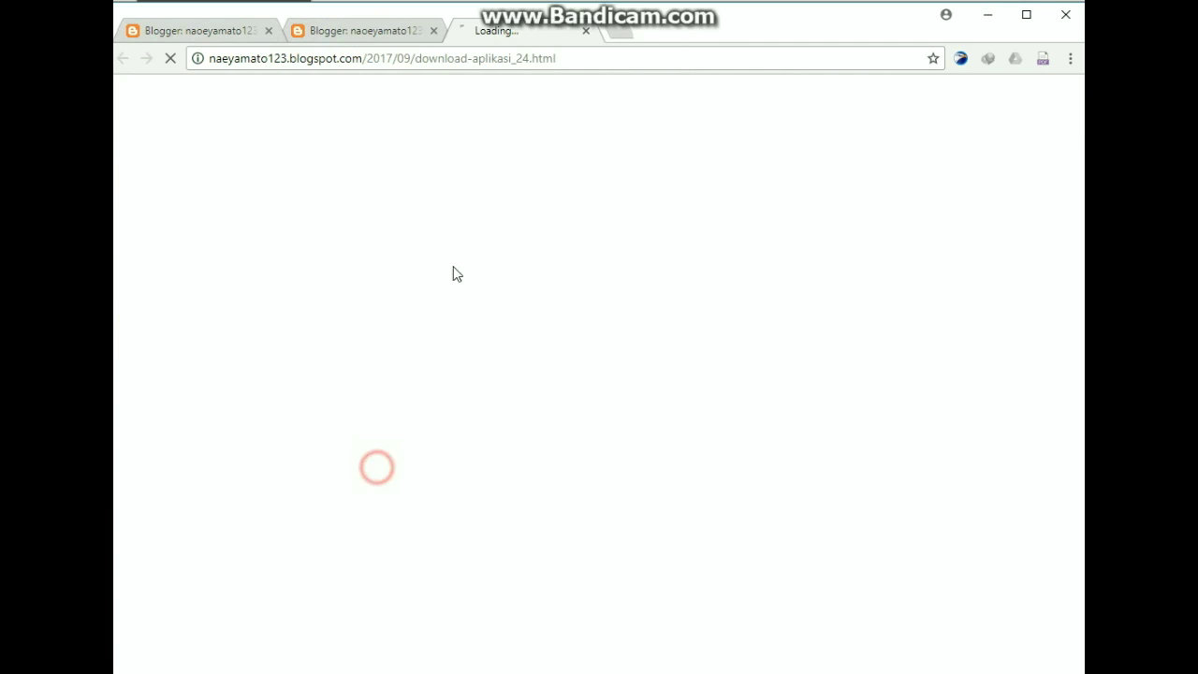
{"action": "left_click", "coordinate": [512, 58]}
{"action": "right_click", "coordinate": [511, 60]}
{"action": "left_click", "coordinate": [540, 101]}
Enter "Download Aplikasi" as a bulleted list item on the Download Software page
{"action": "left_click", "coordinate": [197, 26]}
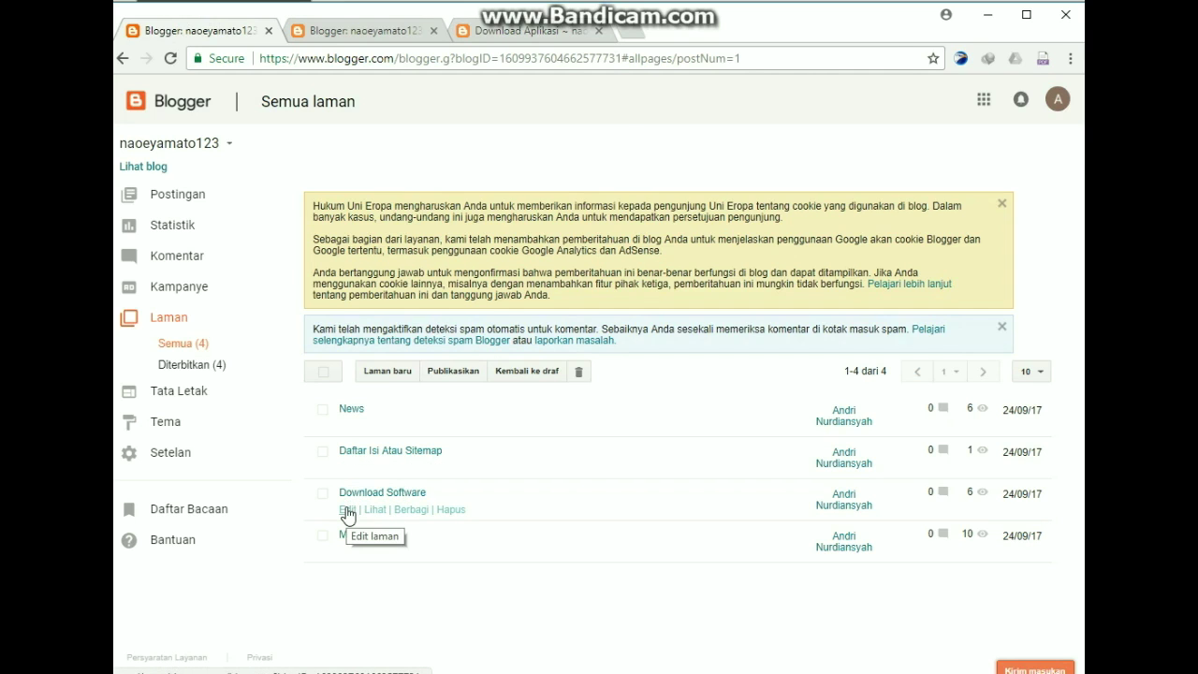
{"action": "left_click", "coordinate": [345, 511]}
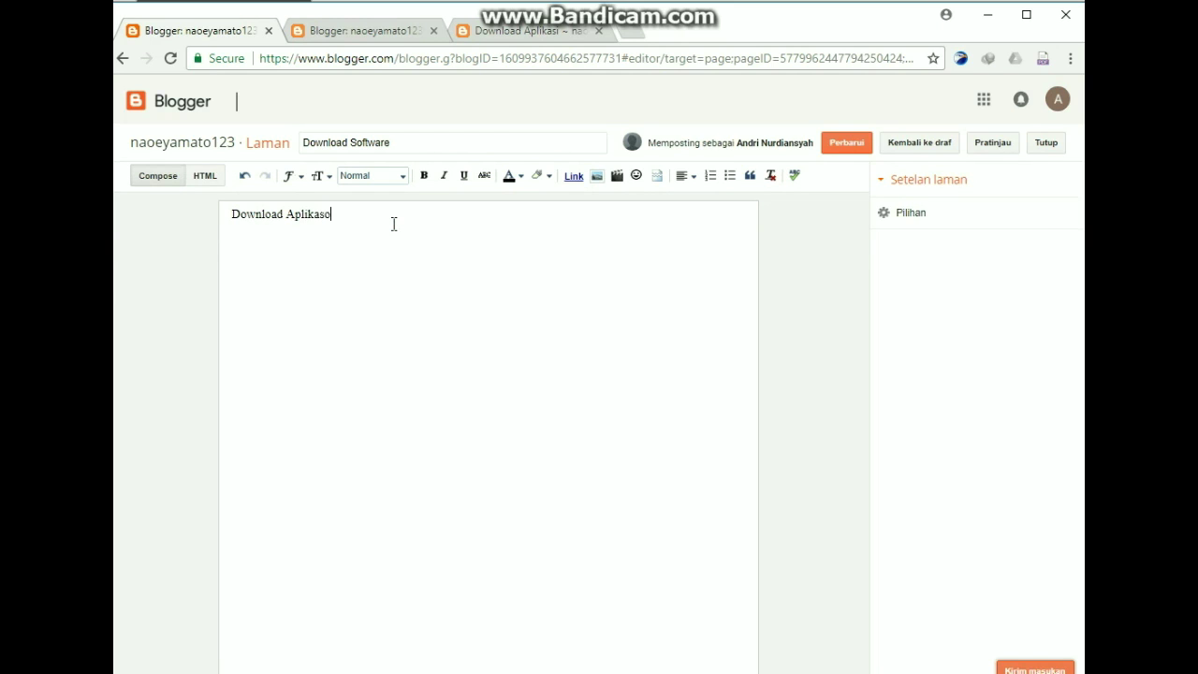
{"action": "left_click_drag", "start_coordinate": [342, 214], "coordinate": [166, 214]}
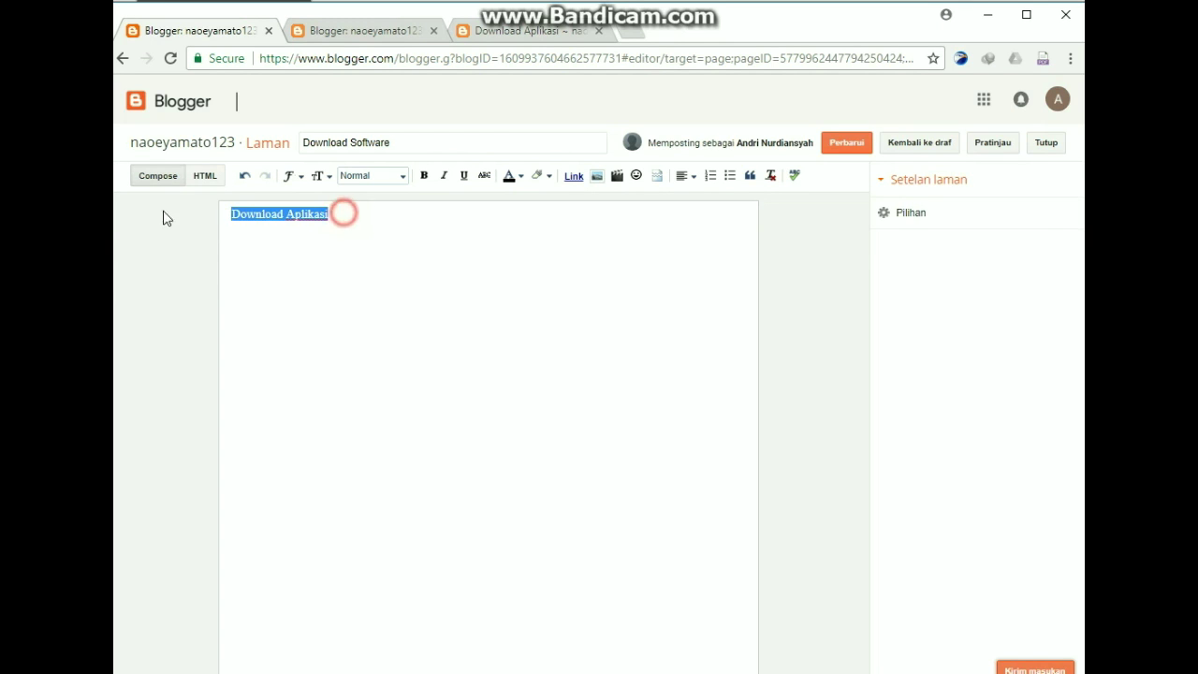
{"action": "left_click", "coordinate": [730, 175]}
Link the Download Aplikasi item to the copied post address and update the Download Software page
{"action": "left_click", "coordinate": [574, 176]}
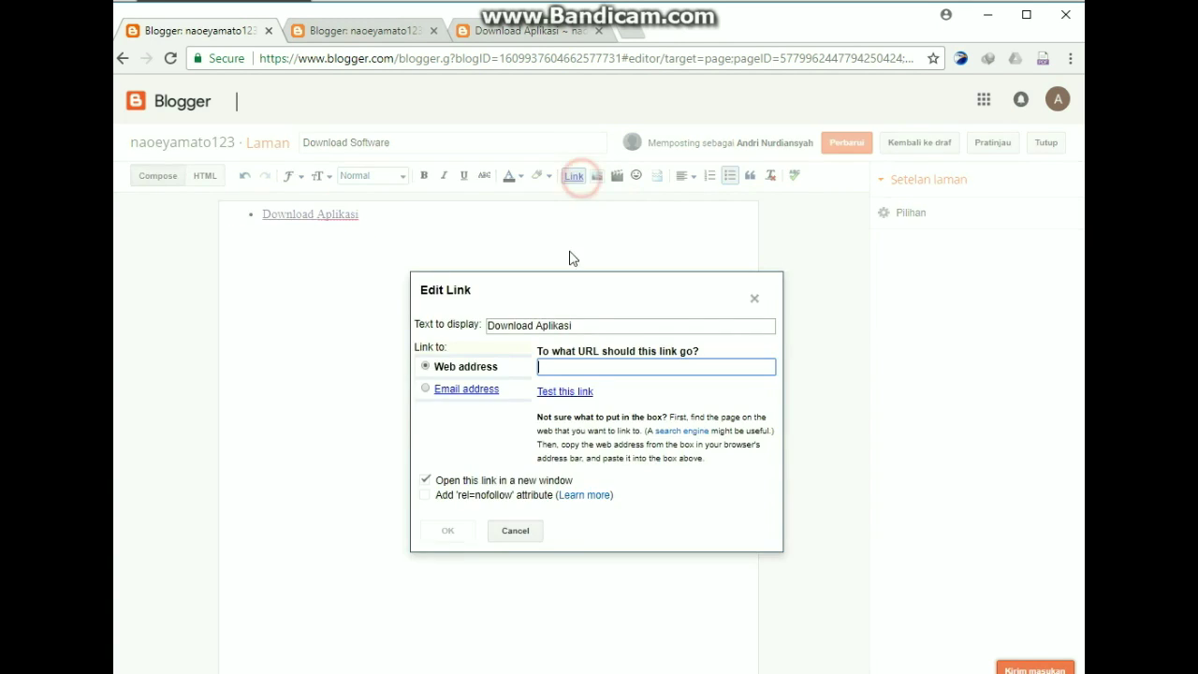
{"action": "right_click", "coordinate": [585, 367]}
{"action": "left_click", "coordinate": [627, 464]}
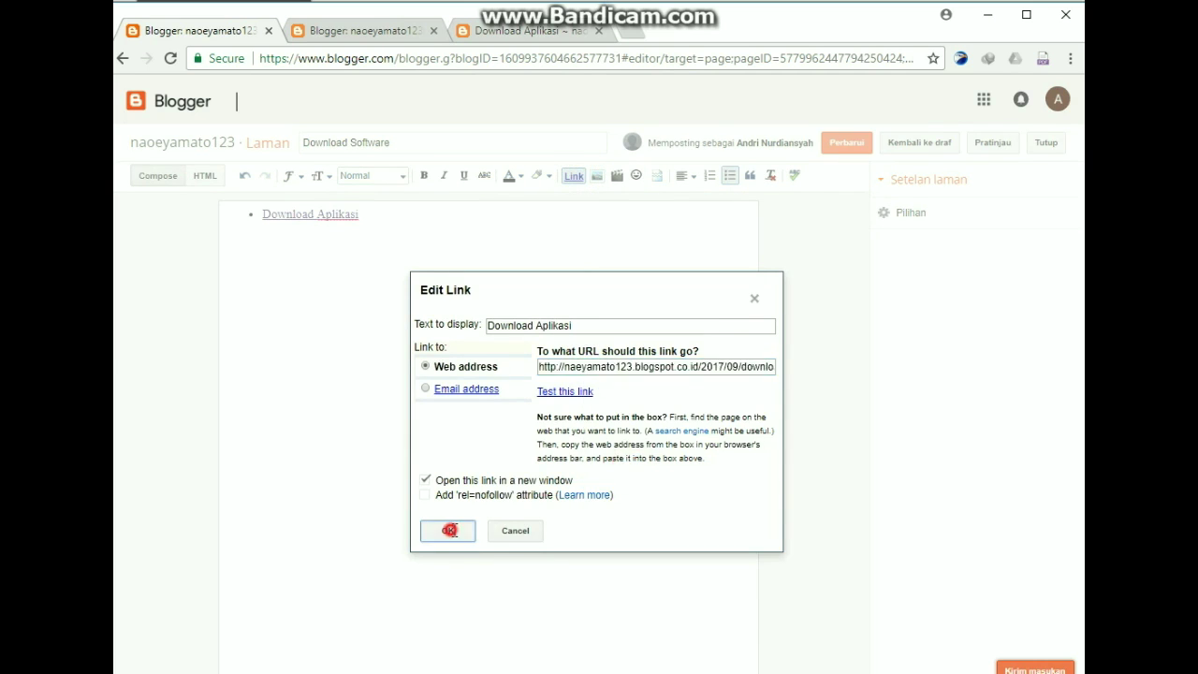
{"action": "left_click", "coordinate": [448, 531]}
{"action": "left_click", "coordinate": [433, 297]}
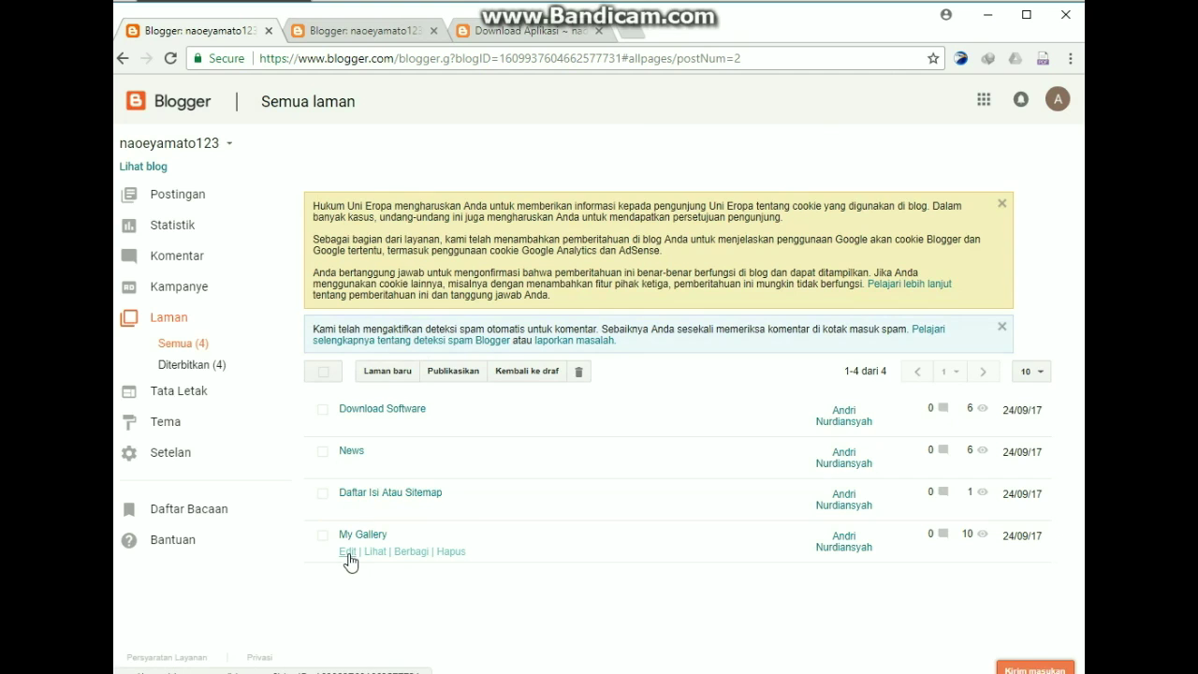
Open the My Gallery page for editing and copy the web address of the Flower Wallpaper post
{"action": "left_click", "coordinate": [347, 554]}
{"action": "left_click", "coordinate": [426, 35]}
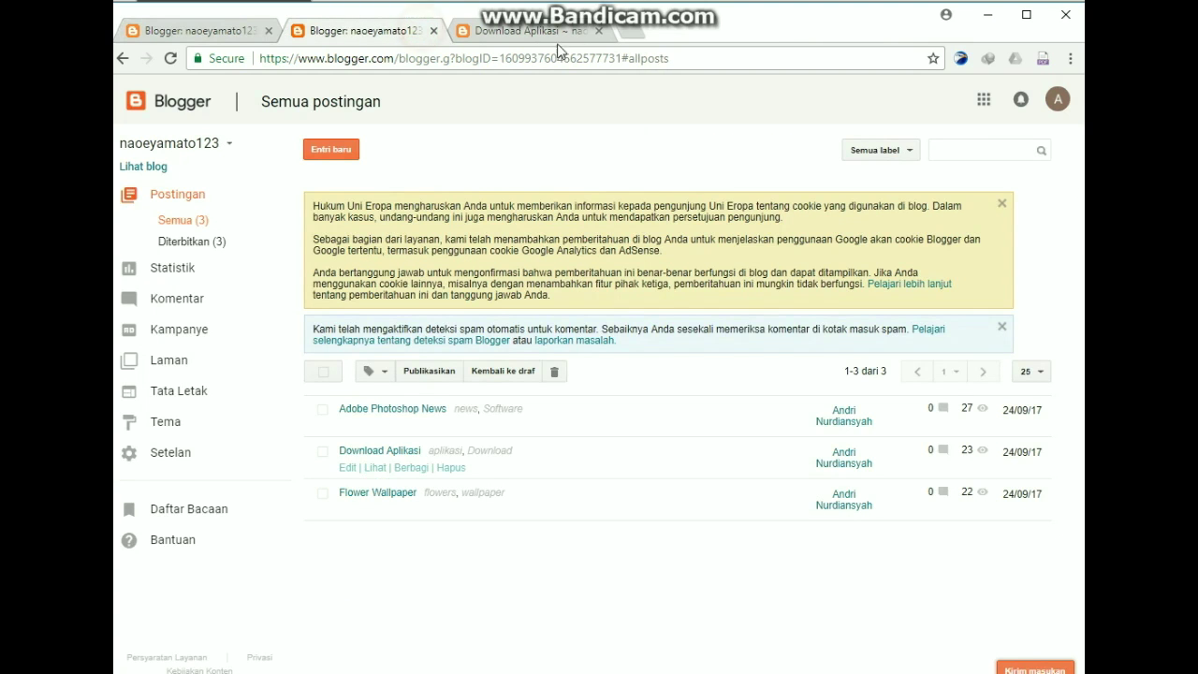
{"action": "left_click", "coordinate": [595, 31]}
{"action": "left_click", "coordinate": [374, 509]}
{"action": "left_click", "coordinate": [497, 59]}
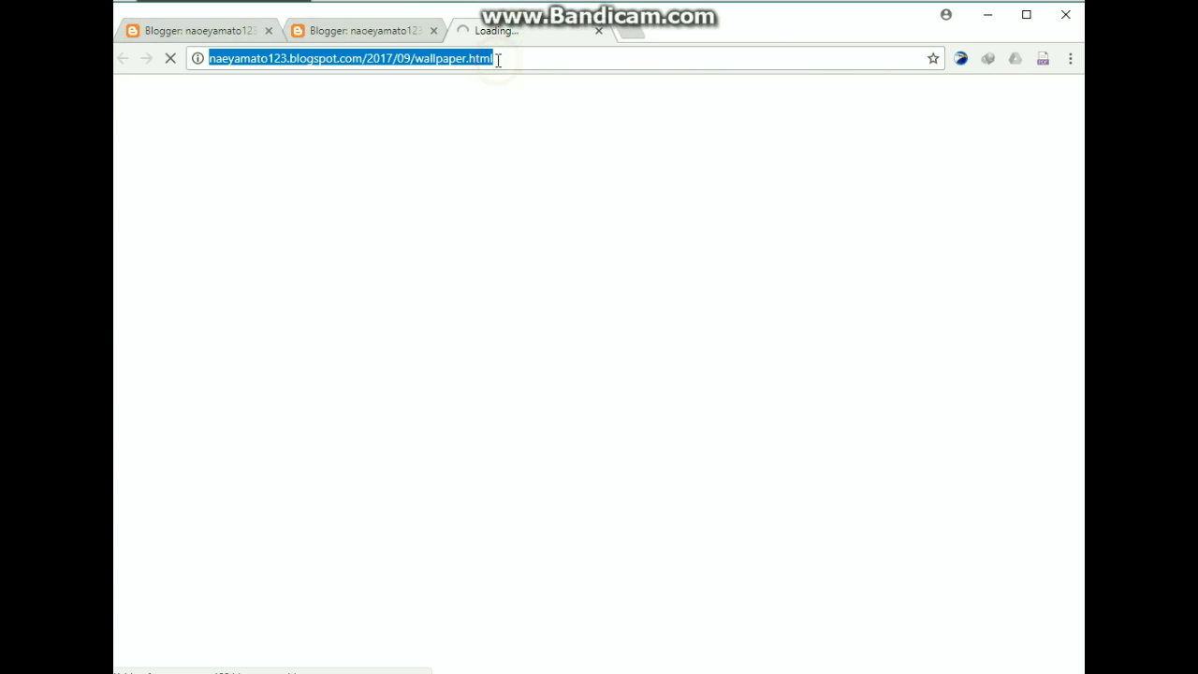
{"action": "right_click", "coordinate": [498, 58]}
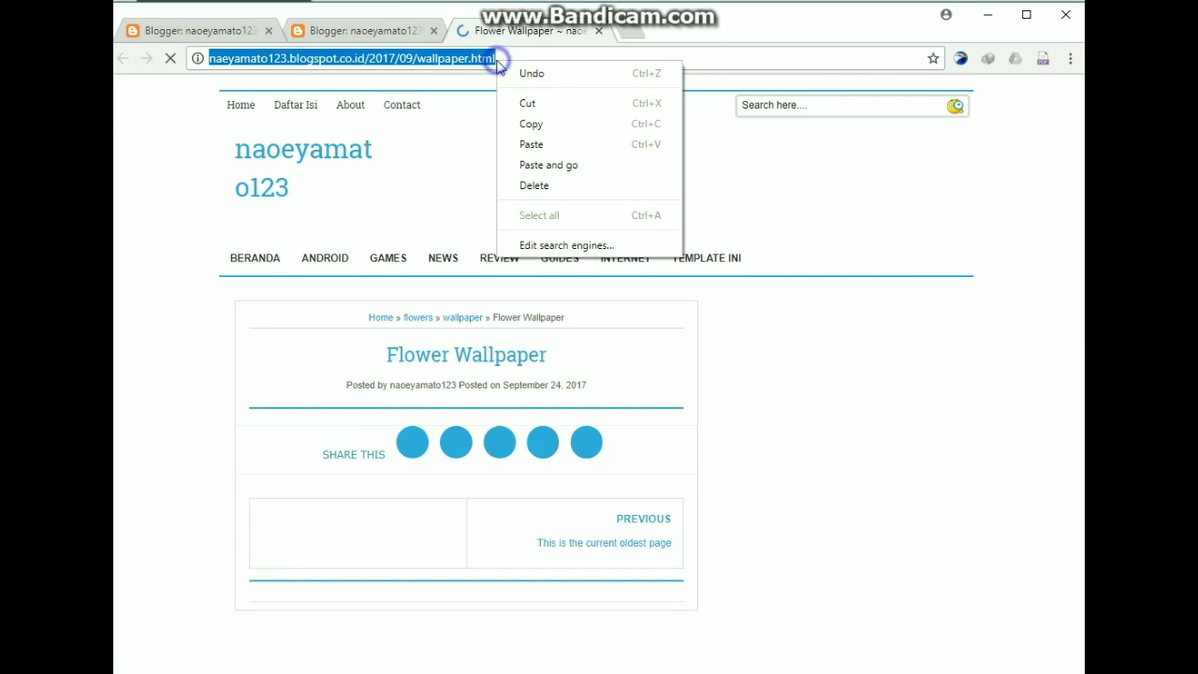
{"action": "left_click", "coordinate": [535, 99]}
{"action": "left_click", "coordinate": [598, 31]}
Enter "Flower Wallpaper" as a bulleted list item on the My Gallery page
{"action": "left_click", "coordinate": [198, 30]}
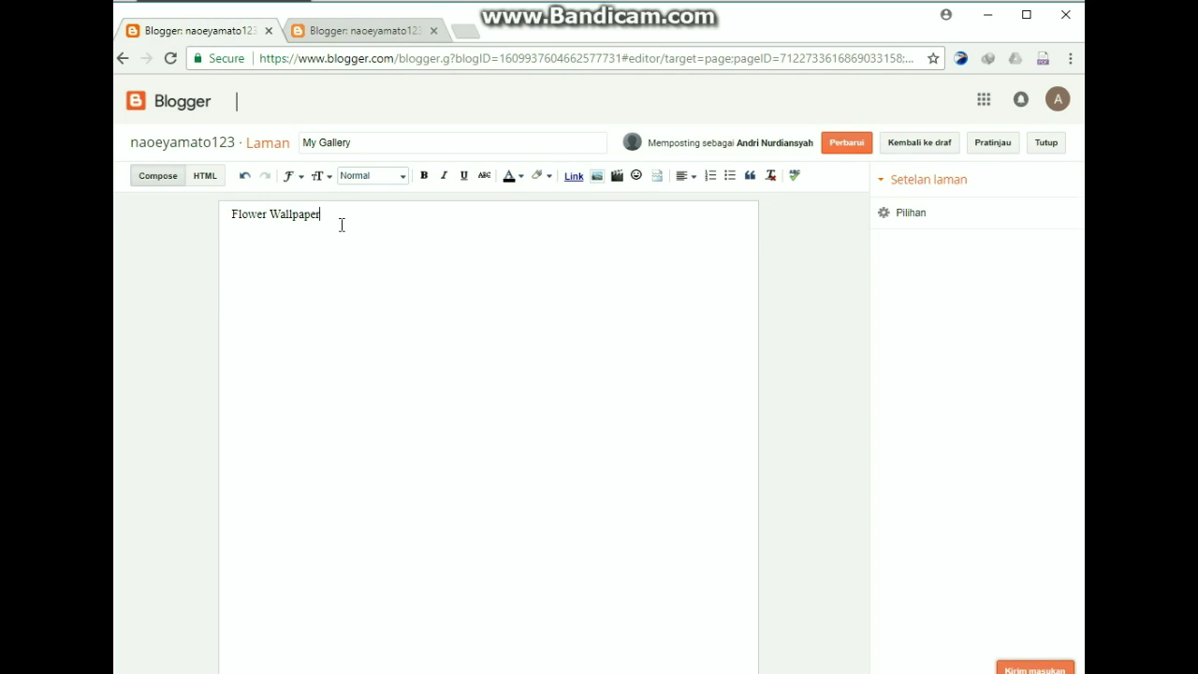
{"action": "triple_click", "coordinate": [341, 224]}
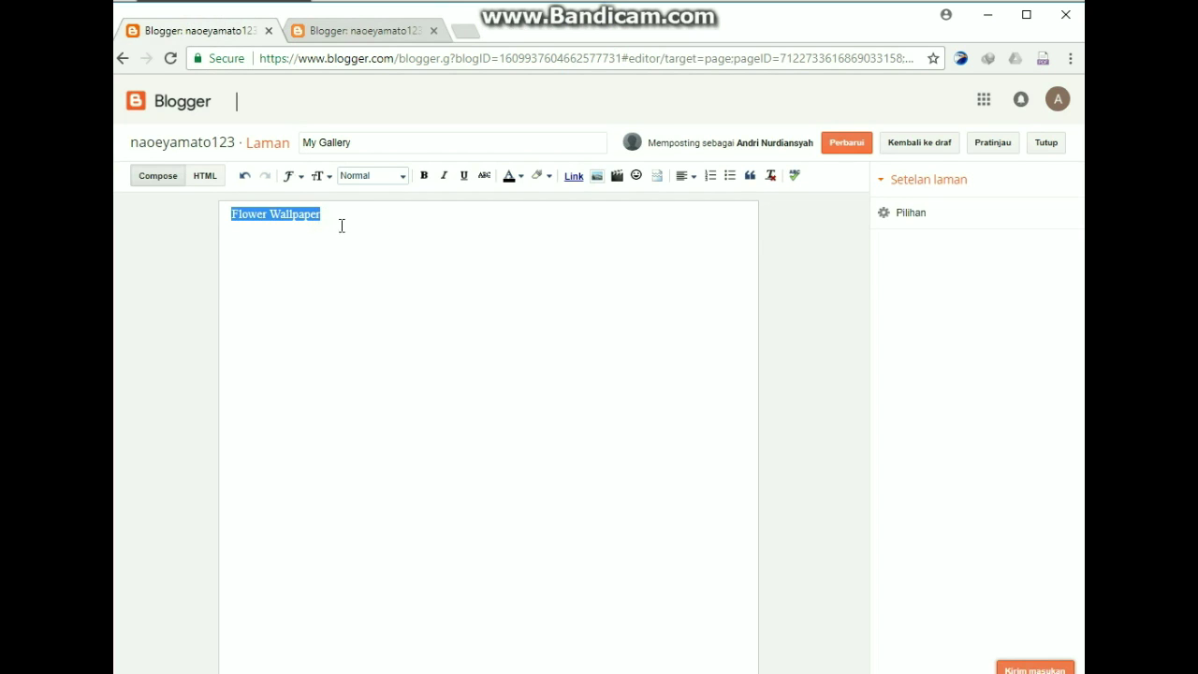
{"action": "left_click", "coordinate": [730, 176]}
Link the Flower Wallpaper item to the copied post address and update the My Gallery page
{"action": "left_click", "coordinate": [572, 176]}
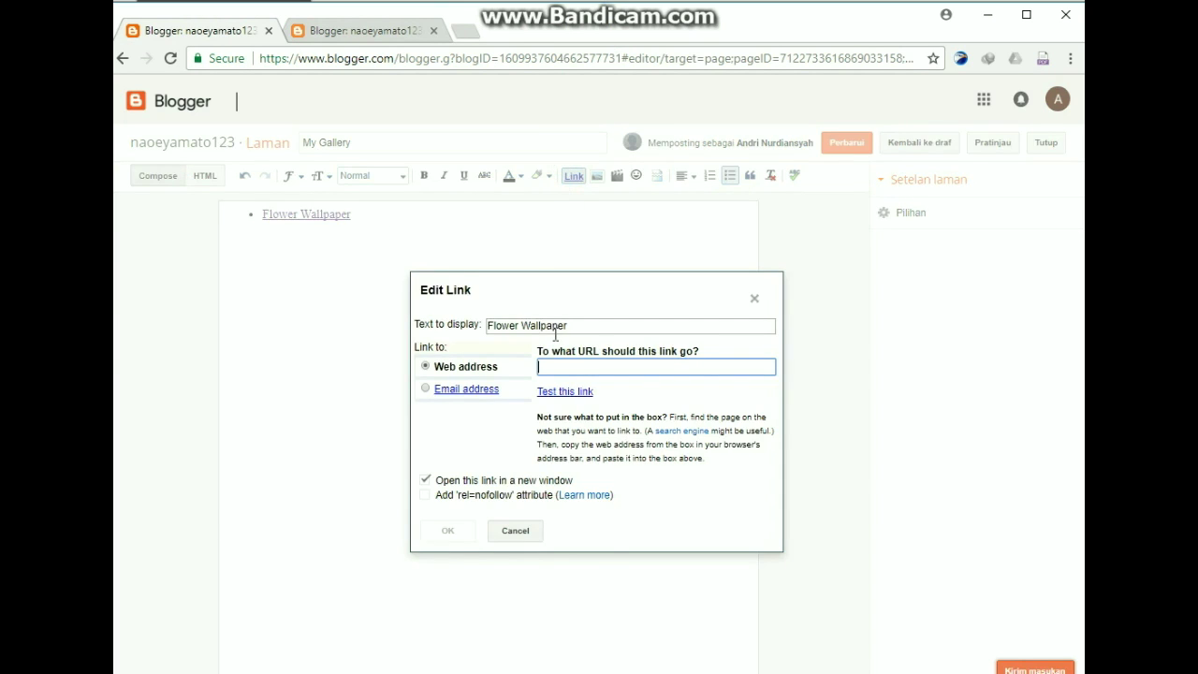
{"action": "right_click", "coordinate": [580, 366]}
{"action": "left_click", "coordinate": [625, 465]}
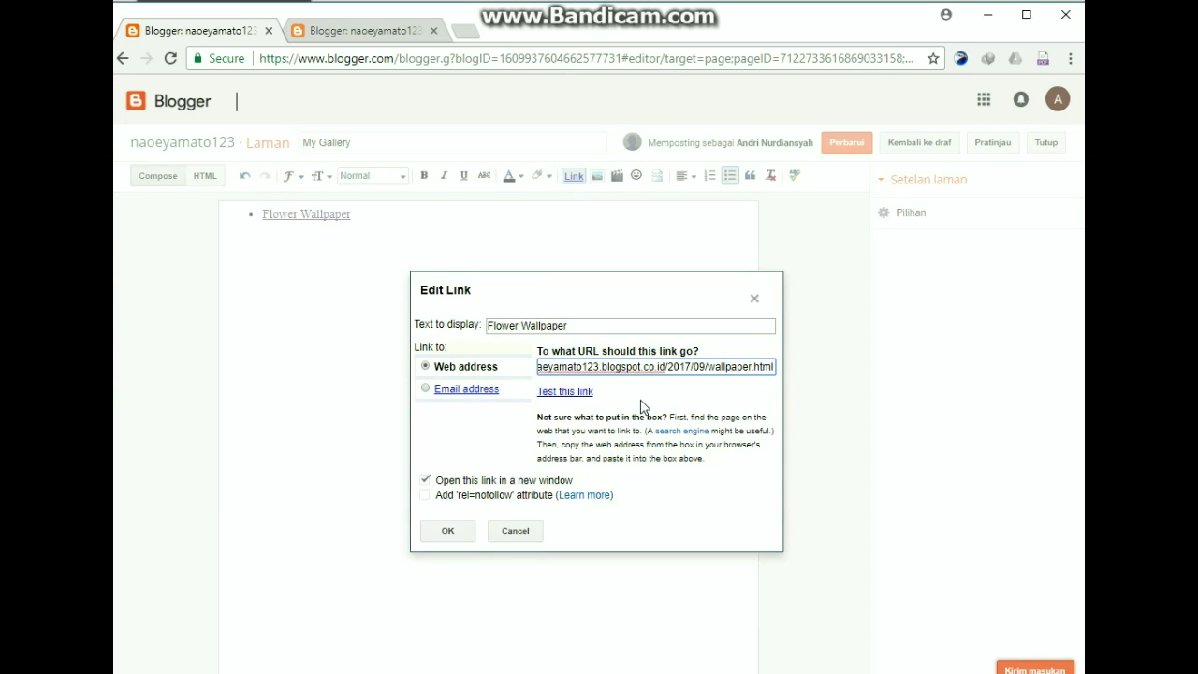
{"action": "left_click", "coordinate": [459, 530]}
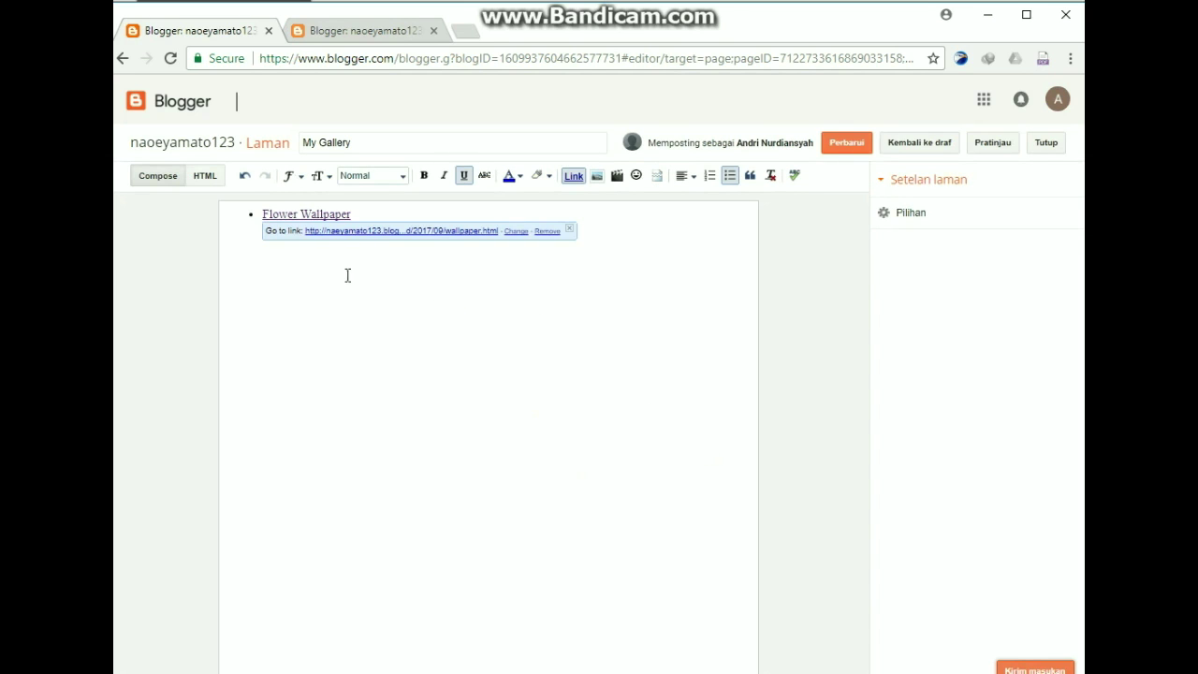
{"action": "left_click", "coordinate": [374, 31]}
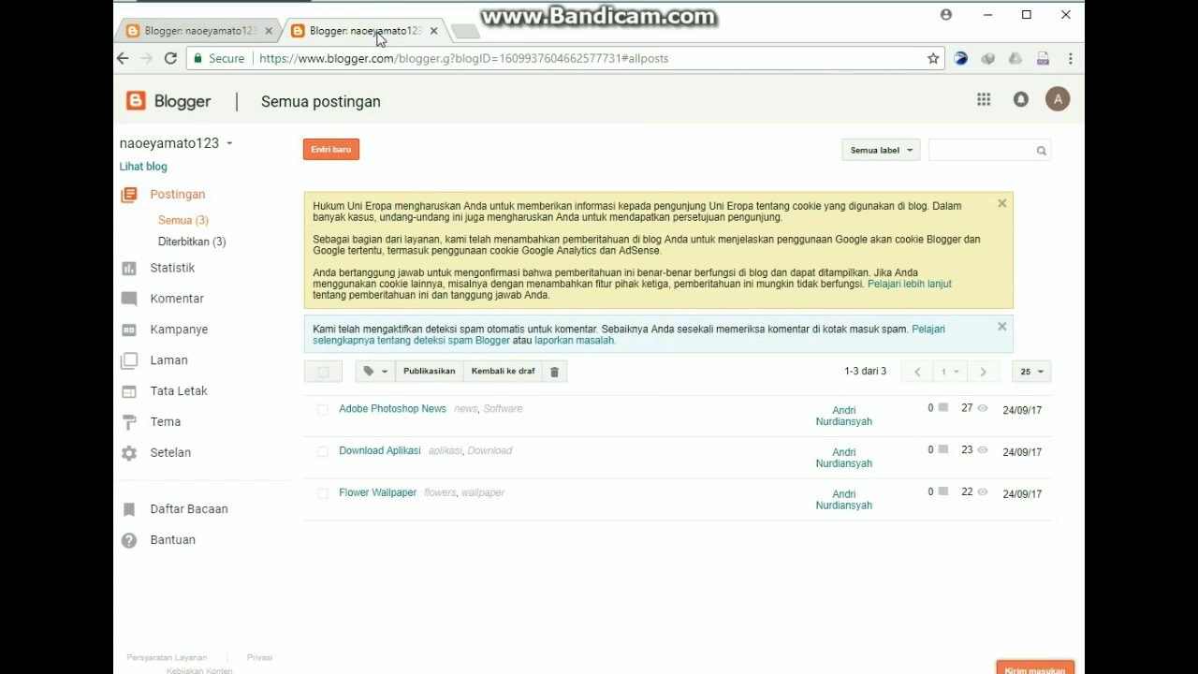
{"action": "left_click", "coordinate": [221, 41]}
{"action": "left_click", "coordinate": [846, 144]}
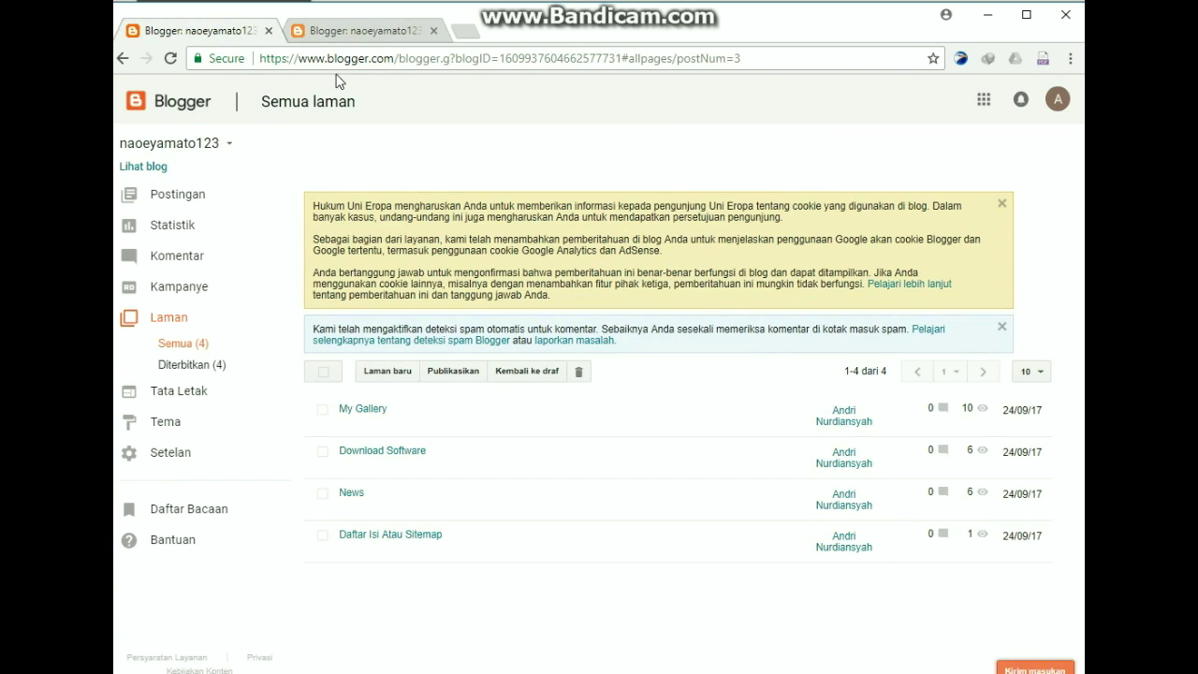
Open the Daftar Isi Atau Sitemap page for editing and enter Download Software, Download Aplikasi, My Gallery, Flower Wallpaper, News and Adobe Photoshop News on separate lines
{"action": "mouse_move", "coordinate": [370, 561]}
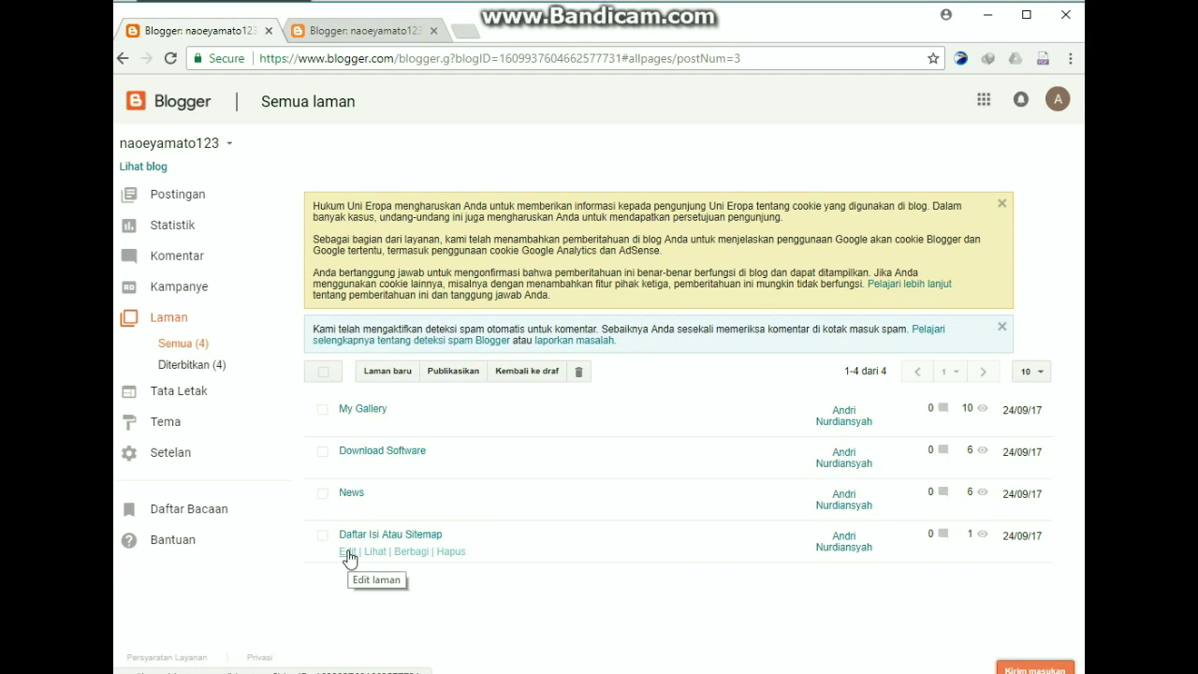
{"action": "left_click", "coordinate": [347, 552]}
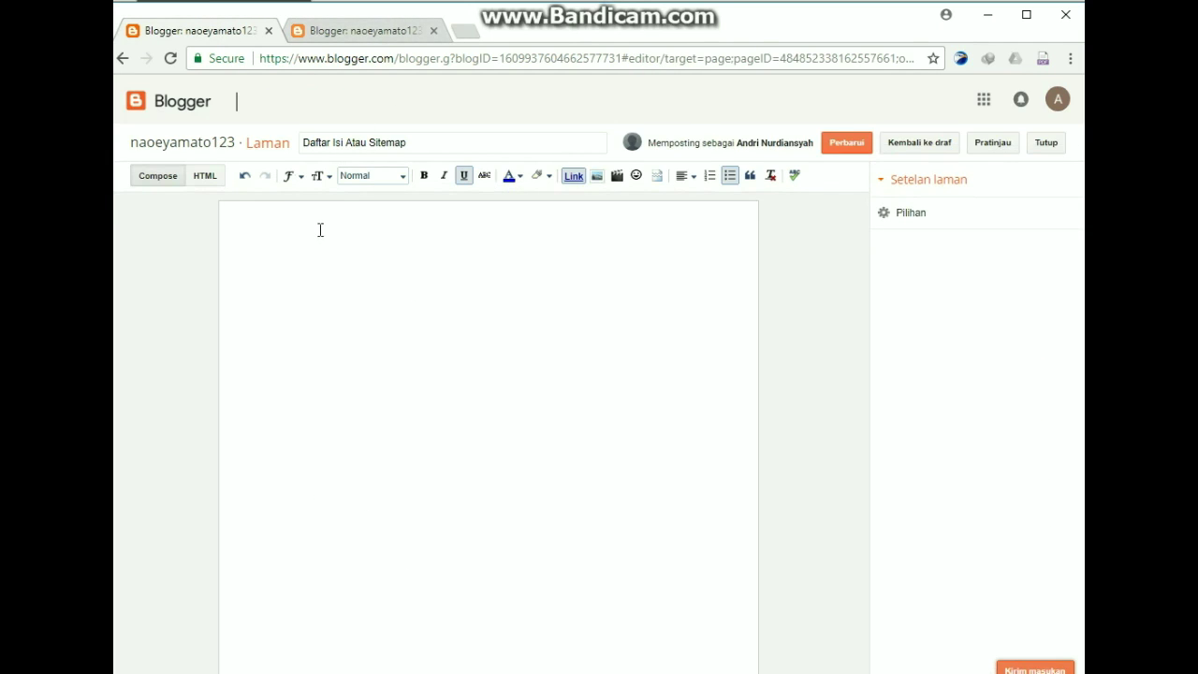
{"action": "left_click", "coordinate": [320, 230]}
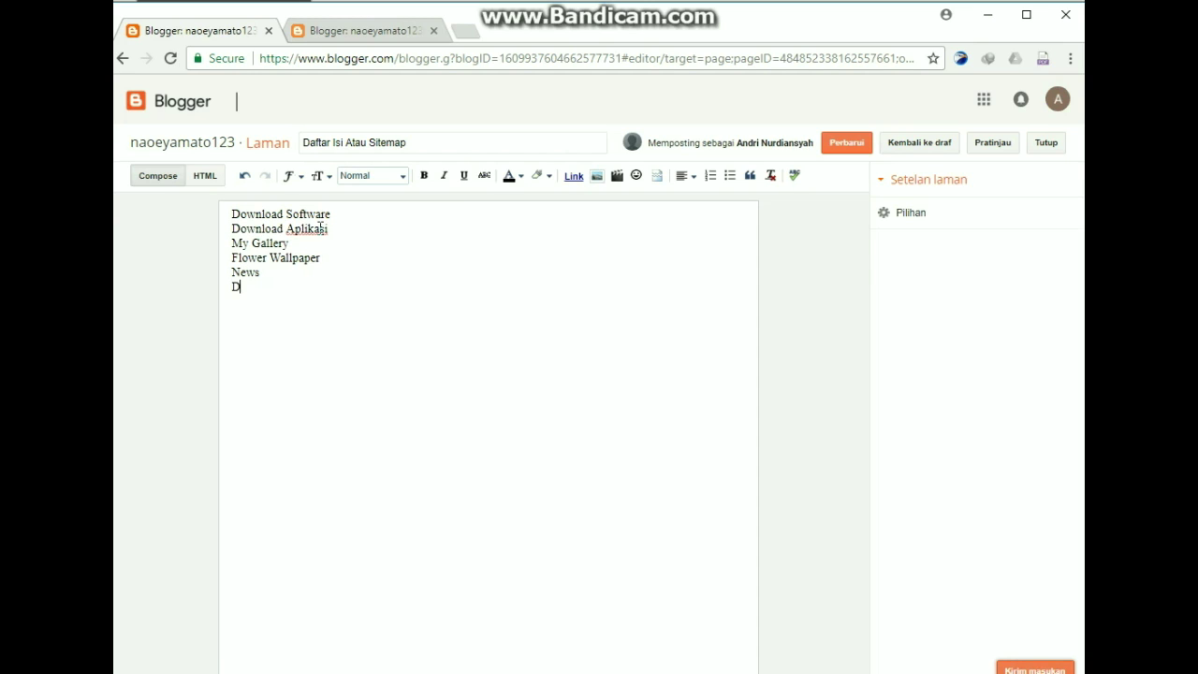
{"action": "type", "text": "ADO"}
{"action": "key", "text": "BackSpace"}
{"action": "key", "text": "BackSpace"}
{"action": "type", "text": "dobe Photoshop News"}
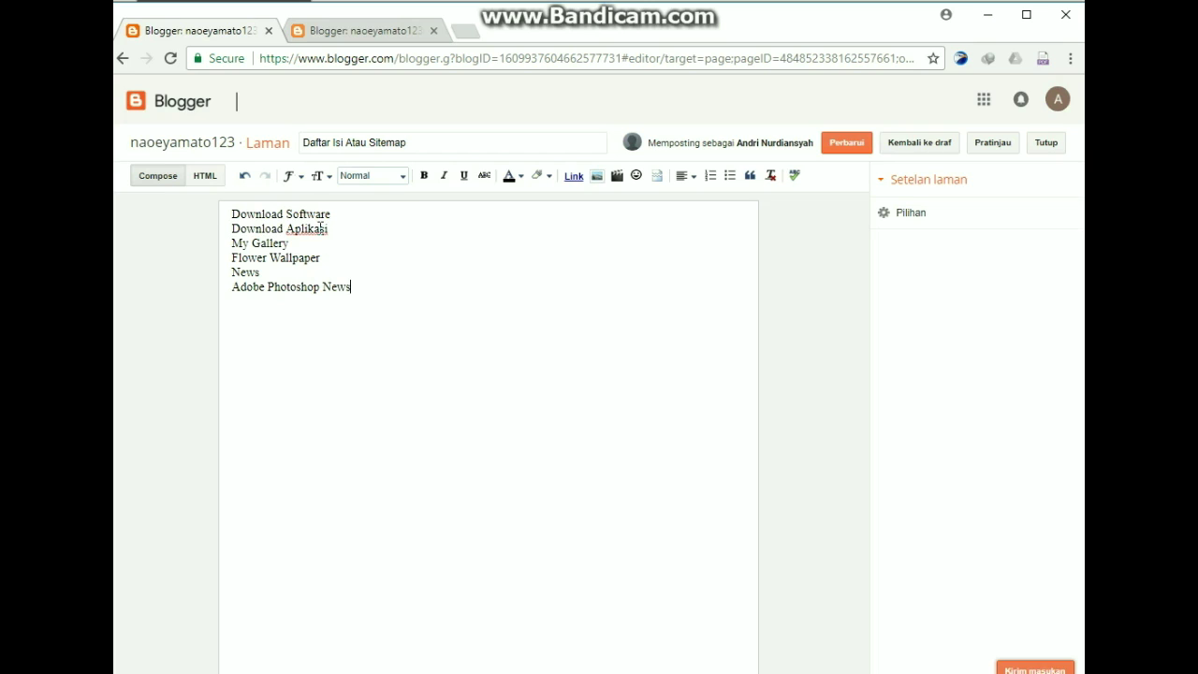
Format the Download Software line as bold, italic and underlined, and turn it into a block quote
{"action": "left_click_drag", "start_coordinate": [343, 211], "coordinate": [184, 219]}
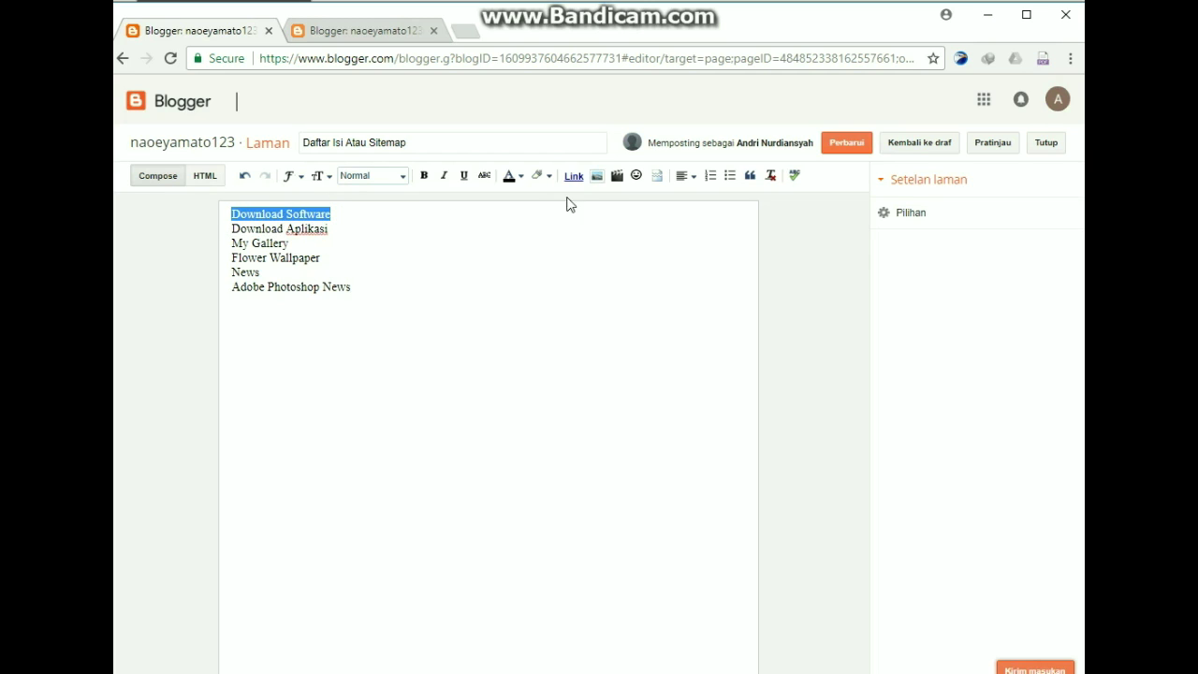
{"action": "left_click", "coordinate": [424, 175]}
{"action": "left_click", "coordinate": [444, 175]}
{"action": "left_click", "coordinate": [463, 175]}
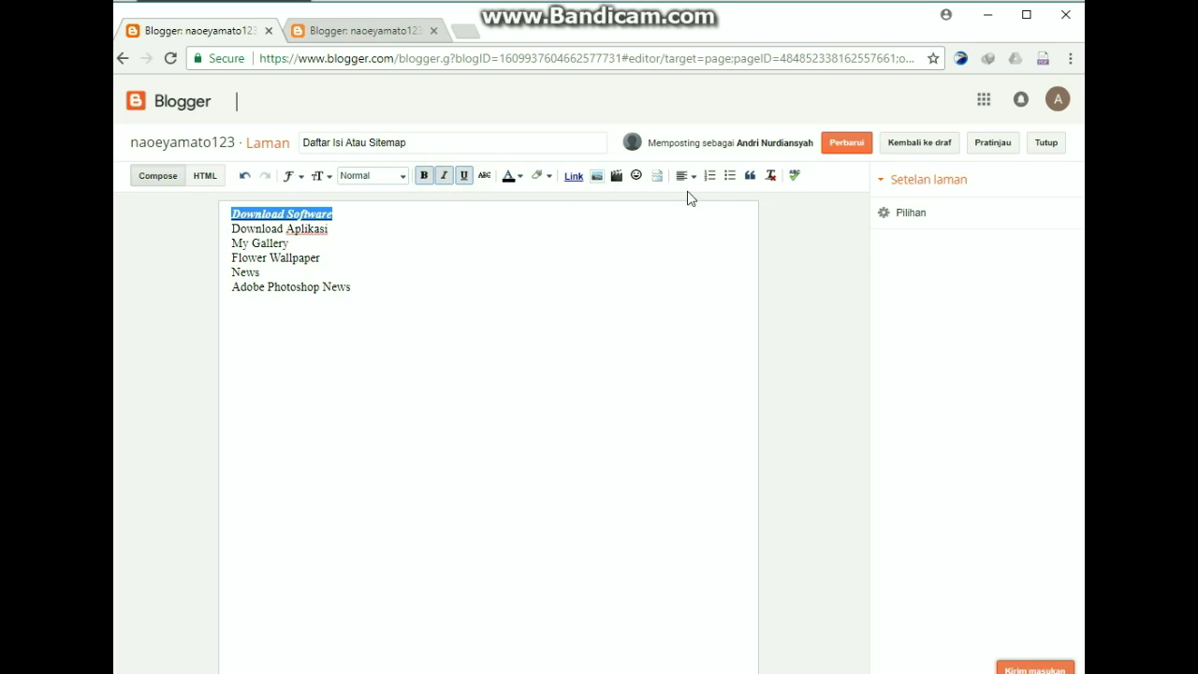
{"action": "left_click", "coordinate": [749, 176]}
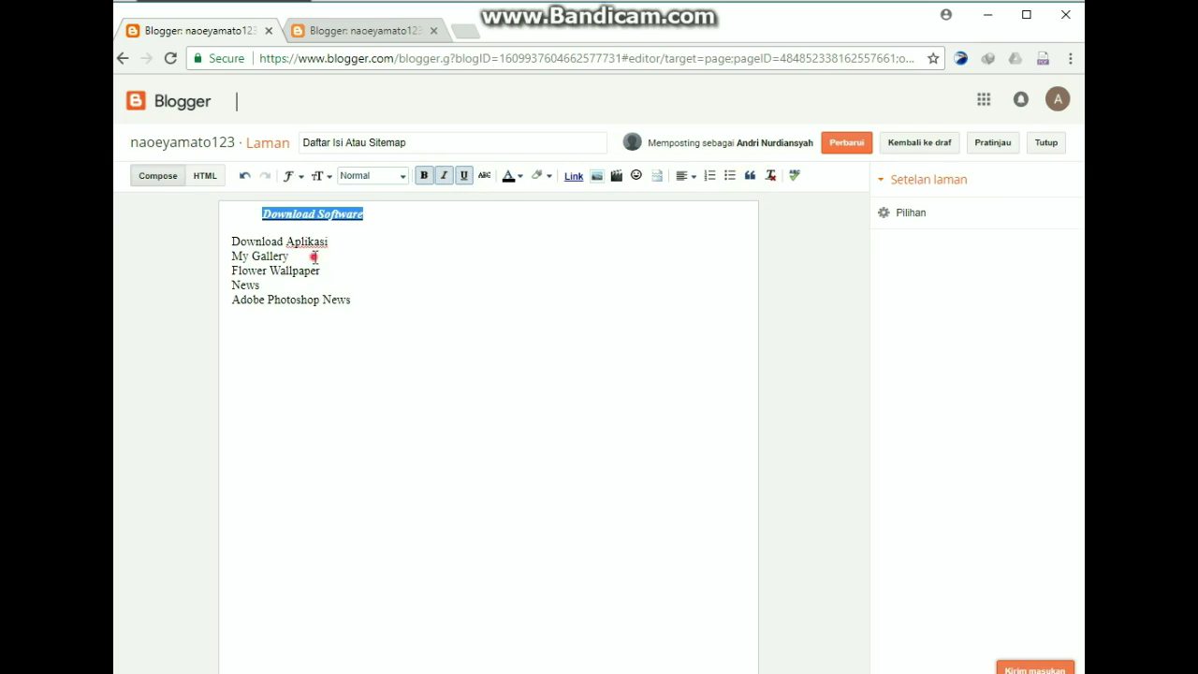
Make the My Gallery line bold, italic, underlined and block-quoted
{"action": "left_click_drag", "start_coordinate": [315, 256], "coordinate": [231, 256]}
{"action": "left_click", "coordinate": [424, 175]}
{"action": "left_click", "coordinate": [443, 175]}
{"action": "left_click", "coordinate": [463, 175]}
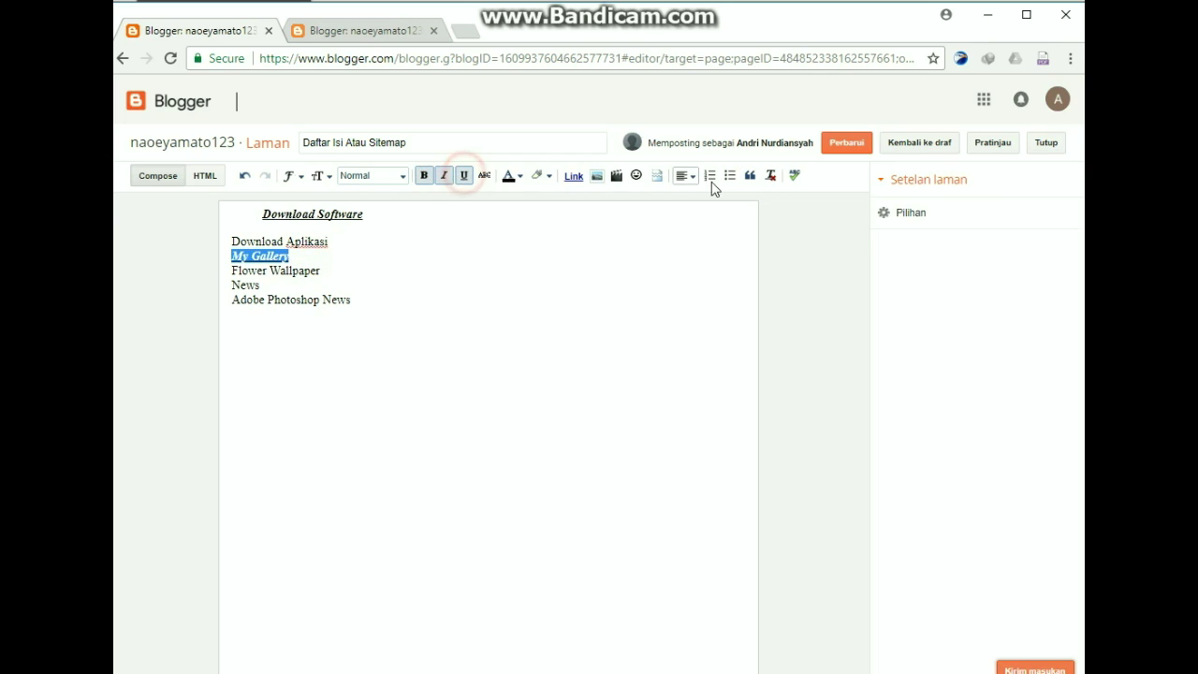
{"action": "left_click", "coordinate": [749, 175]}
Apply bold, italic, underline and block quote formatting to the News line
{"action": "left_click_drag", "start_coordinate": [300, 311], "coordinate": [230, 309]}
{"action": "left_click", "coordinate": [424, 175]}
{"action": "left_click", "coordinate": [444, 175]}
{"action": "left_click", "coordinate": [463, 175]}
{"action": "left_click", "coordinate": [749, 175]}
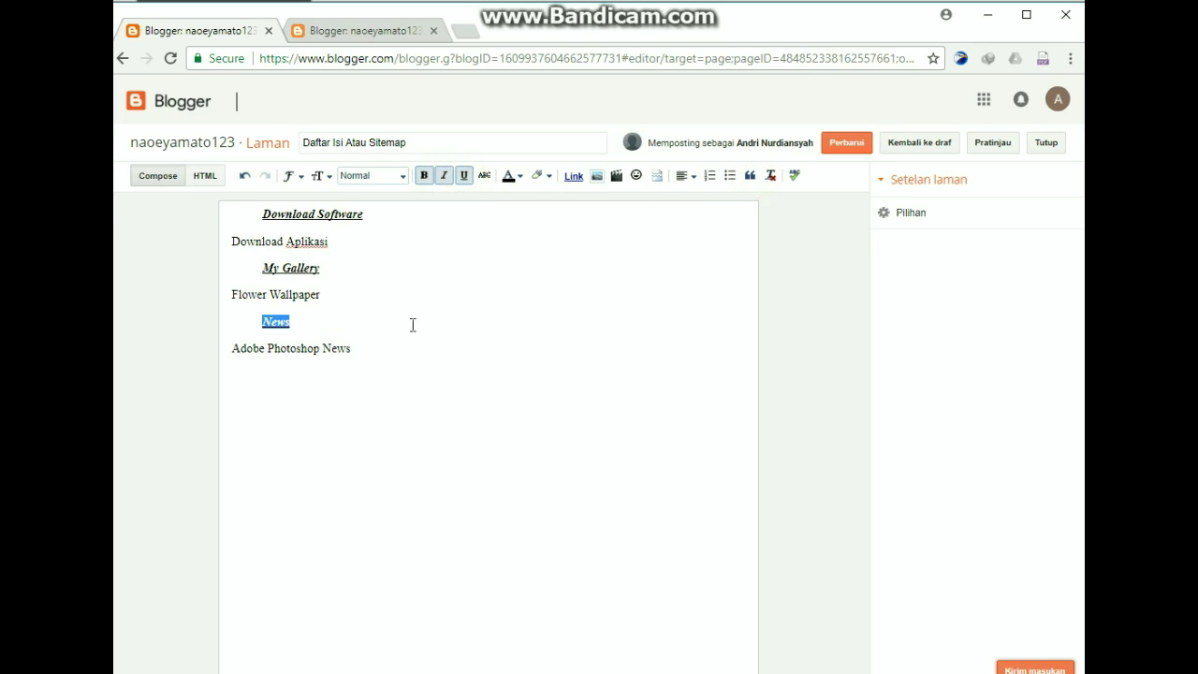
Turn the Adobe Photoshop News, Flower Wallpaper and Download Aplikasi lines into bulleted list items
{"action": "left_click_drag", "start_coordinate": [355, 347], "coordinate": [230, 348]}
{"action": "left_click", "coordinate": [729, 176]}
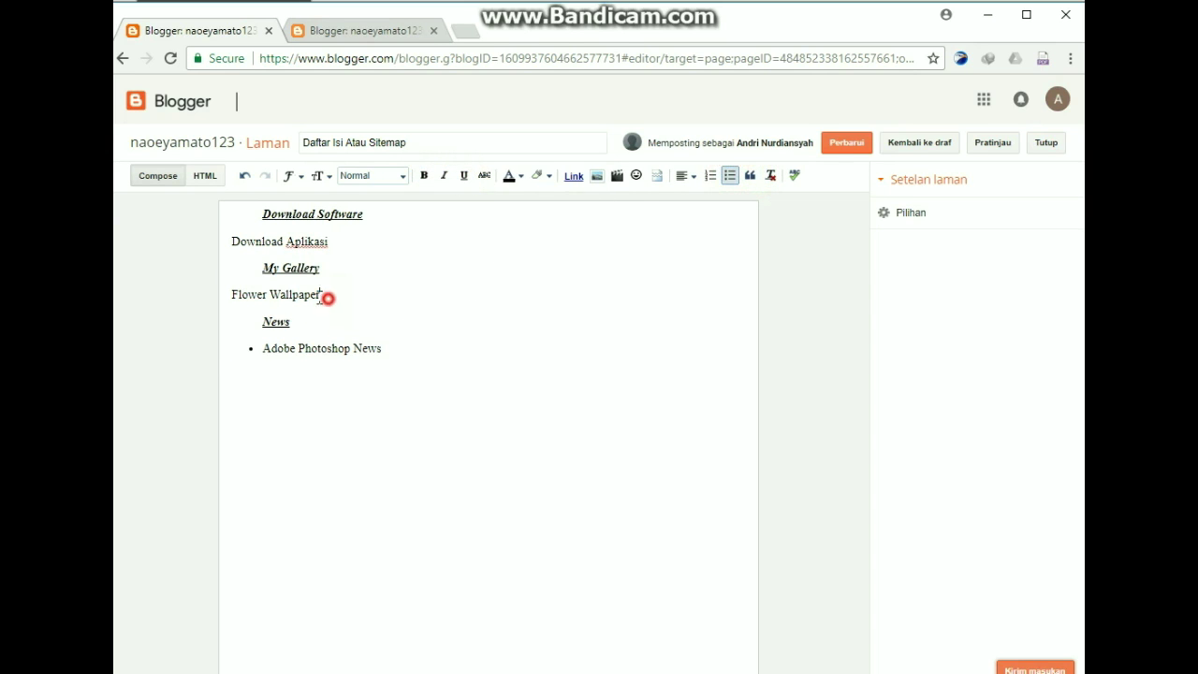
{"action": "left_click_drag", "start_coordinate": [327, 294], "coordinate": [231, 295]}
{"action": "left_click", "coordinate": [729, 175]}
{"action": "left_click_drag", "start_coordinate": [348, 240], "coordinate": [231, 242]}
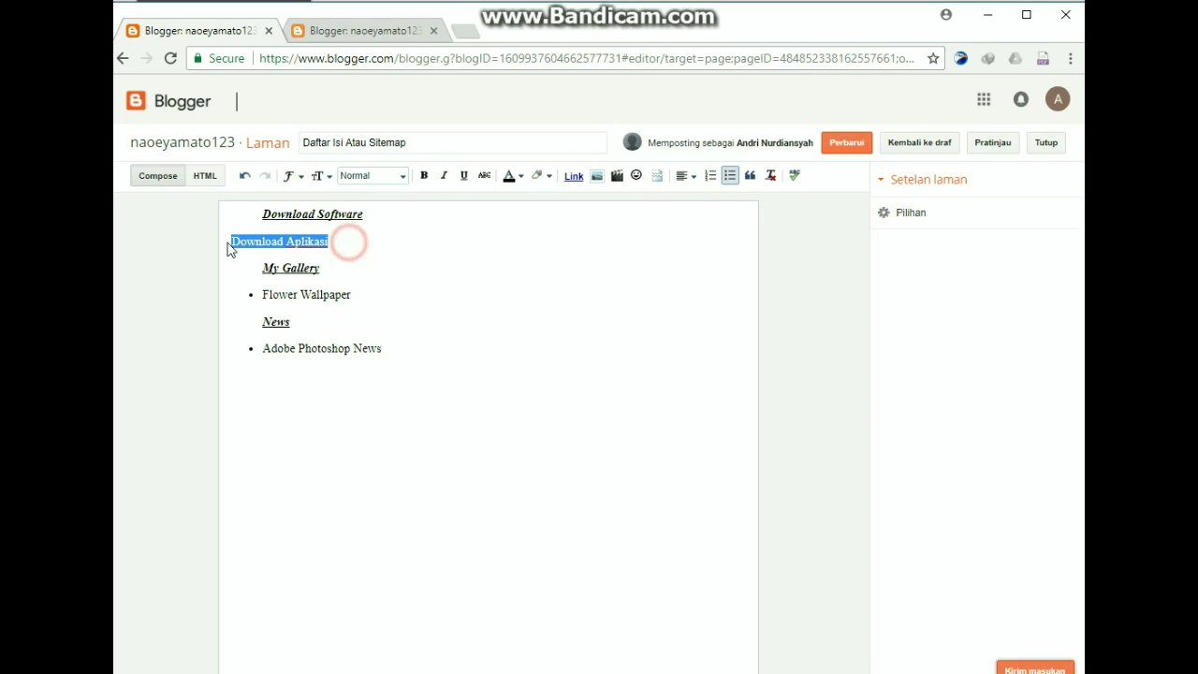
{"action": "left_click", "coordinate": [729, 175]}
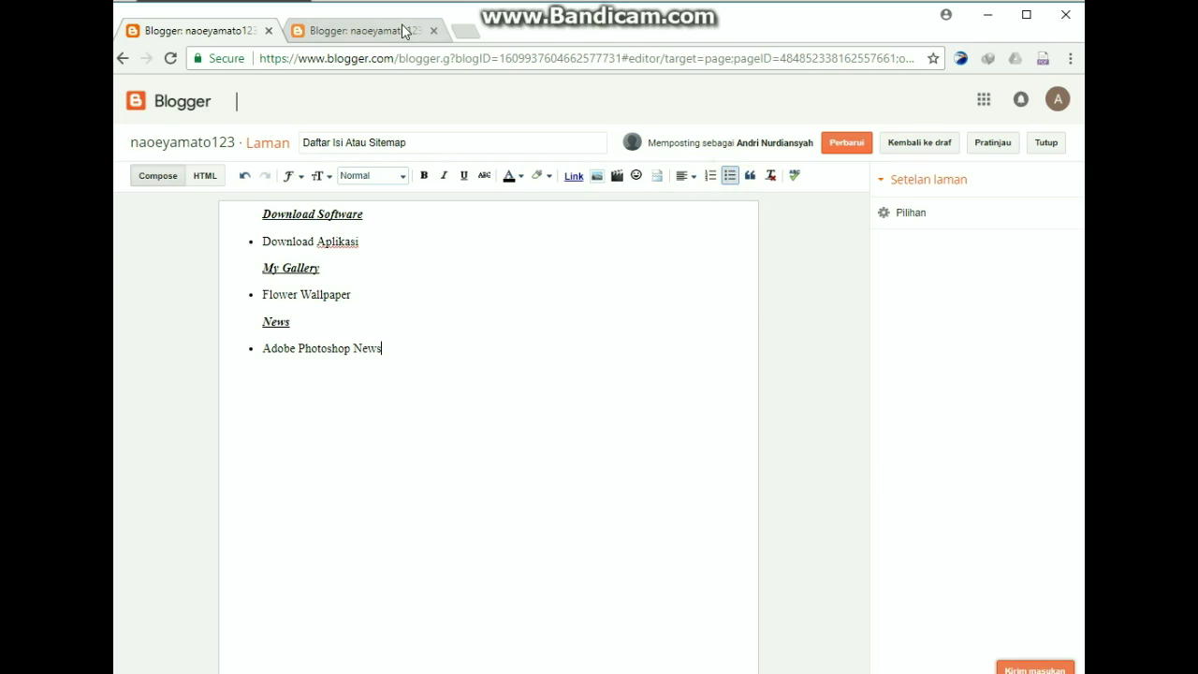
View the published My Gallery page from the page list, copy its web address and return to the sitemap editor
{"action": "left_click", "coordinate": [403, 31]}
{"action": "left_click", "coordinate": [178, 354]}
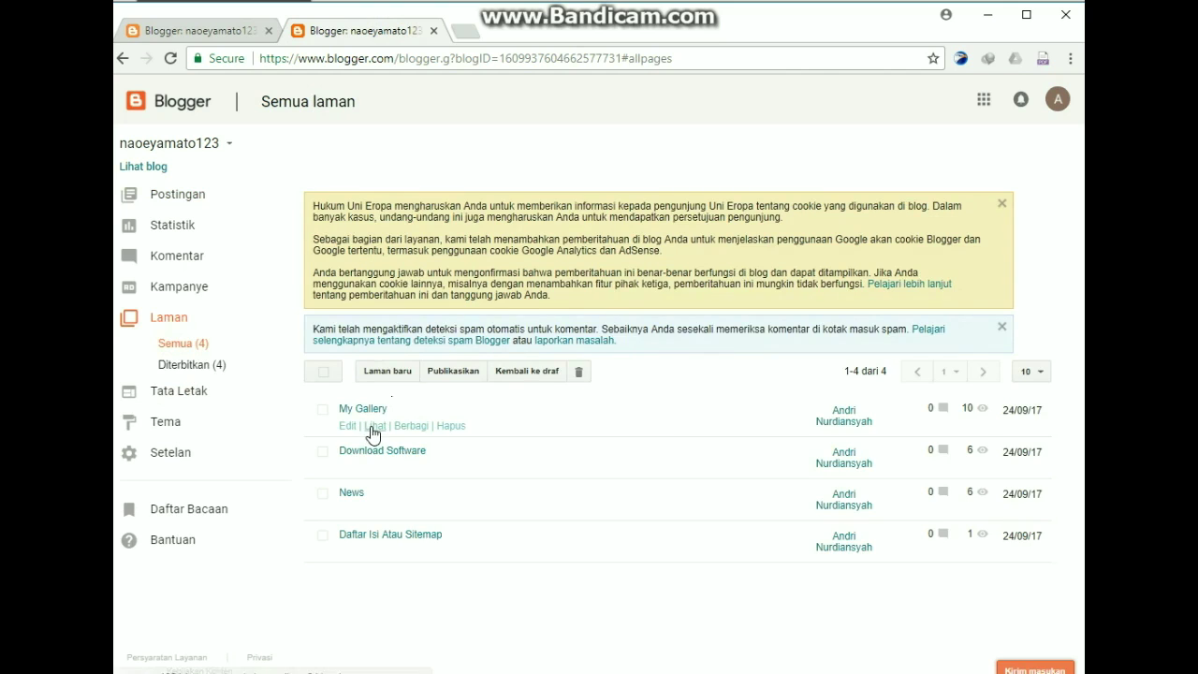
{"action": "left_click", "coordinate": [373, 427]}
{"action": "right_click", "coordinate": [492, 60]}
{"action": "left_click", "coordinate": [532, 98]}
{"action": "left_click", "coordinate": [599, 31]}
{"action": "left_click", "coordinate": [233, 35]}
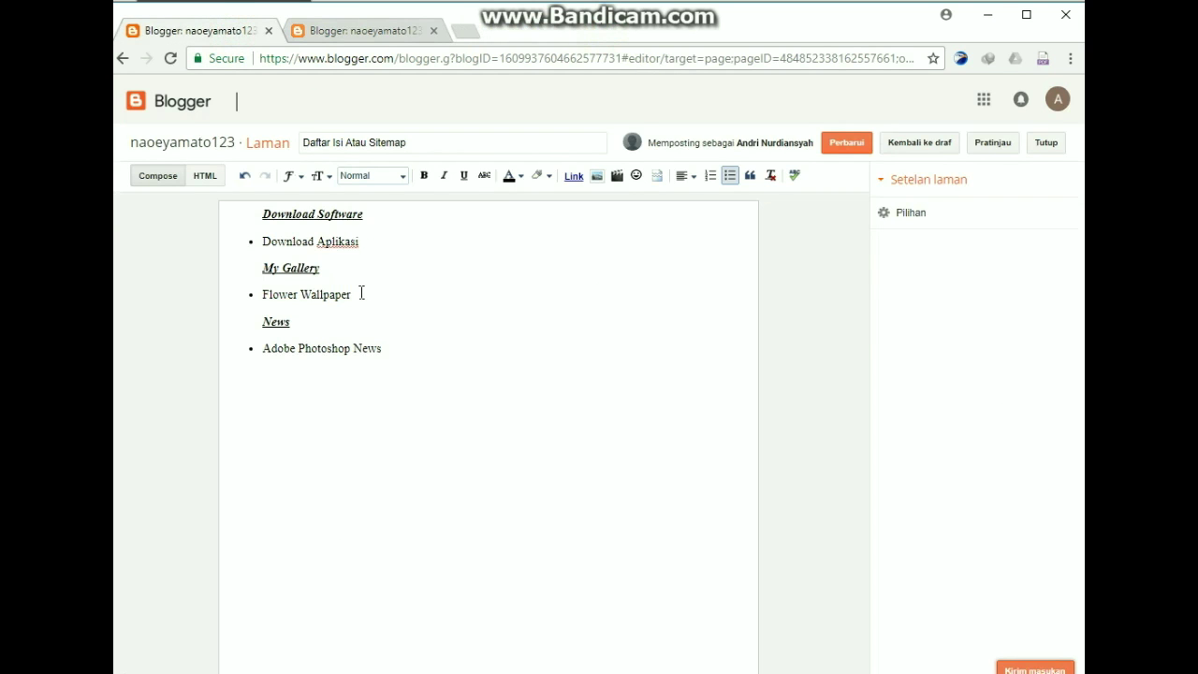
Link the Flower Wallpaper item on the sitemap page to the copied My Gallery page address
{"action": "triple_click", "coordinate": [353, 301]}
{"action": "left_click", "coordinate": [574, 176]}
{"action": "right_click", "coordinate": [620, 367]}
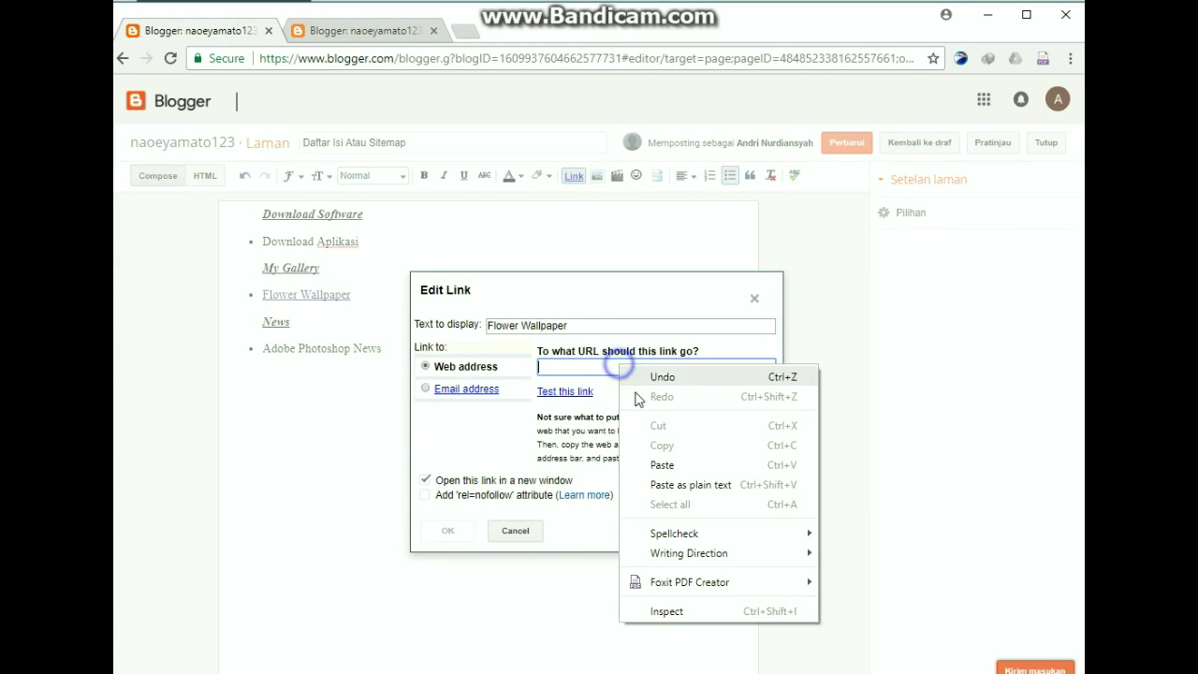
{"action": "left_click", "coordinate": [664, 465]}
{"action": "left_click", "coordinate": [456, 531]}
View the published Download Software page, copy its web address and return to the sitemap editor
{"action": "left_click", "coordinate": [371, 38]}
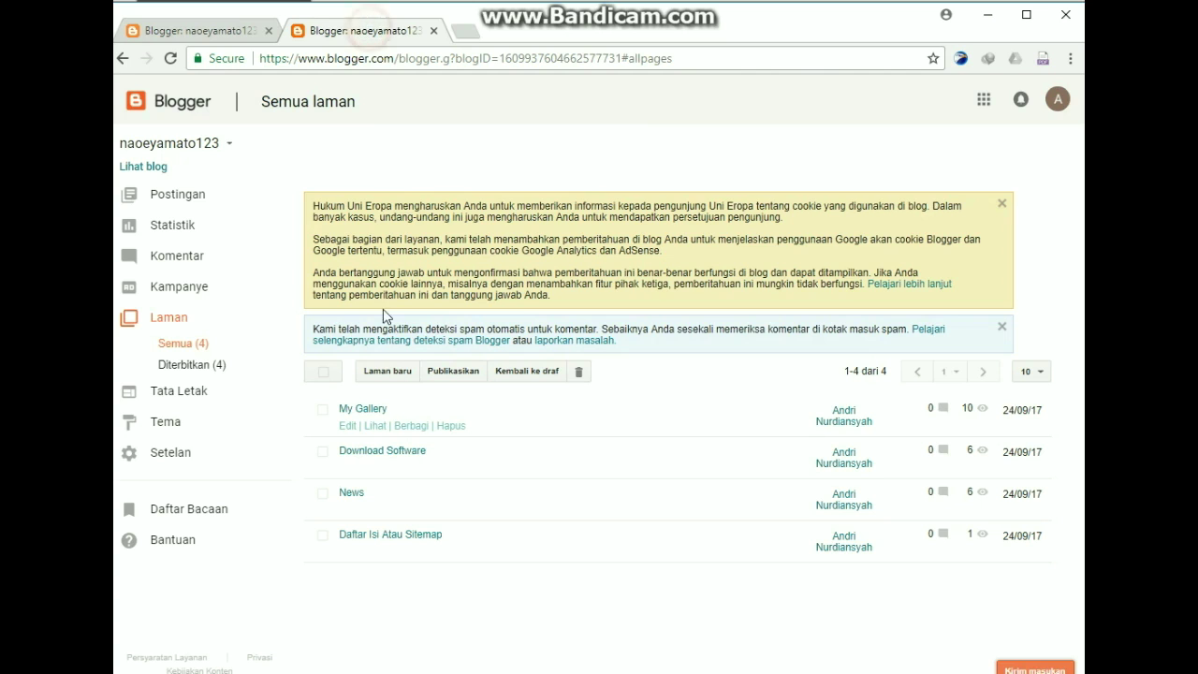
{"action": "left_click", "coordinate": [370, 465]}
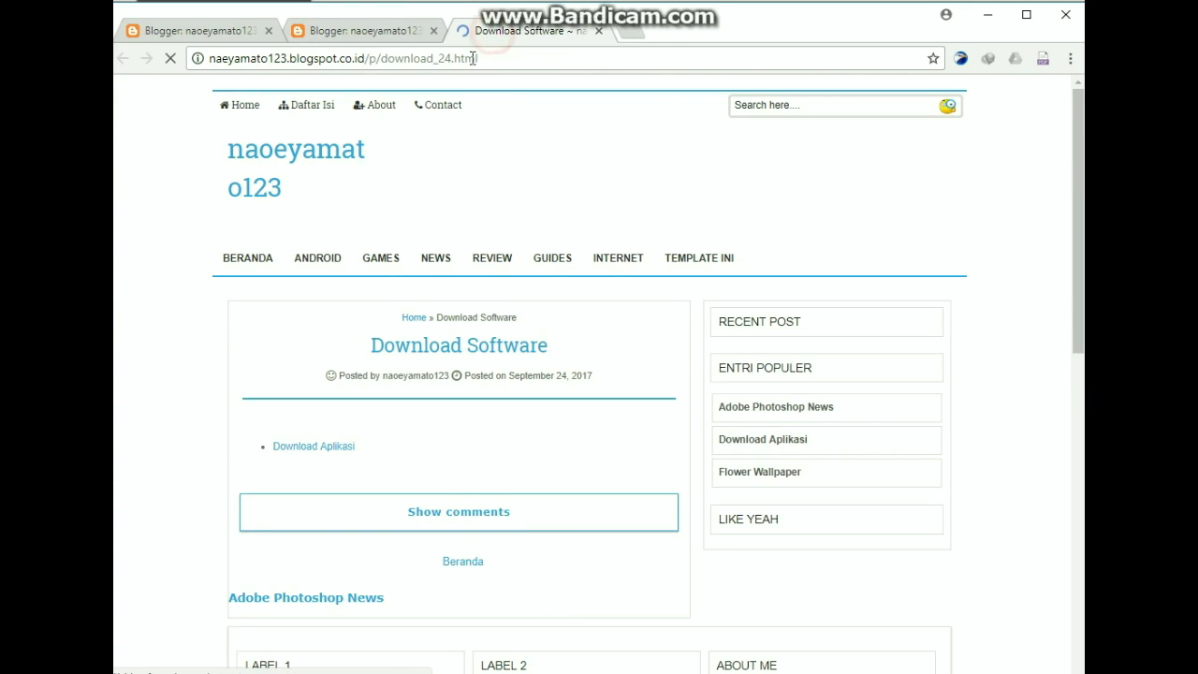
{"action": "right_click", "coordinate": [481, 59]}
{"action": "left_click", "coordinate": [515, 101]}
{"action": "left_click", "coordinate": [213, 26]}
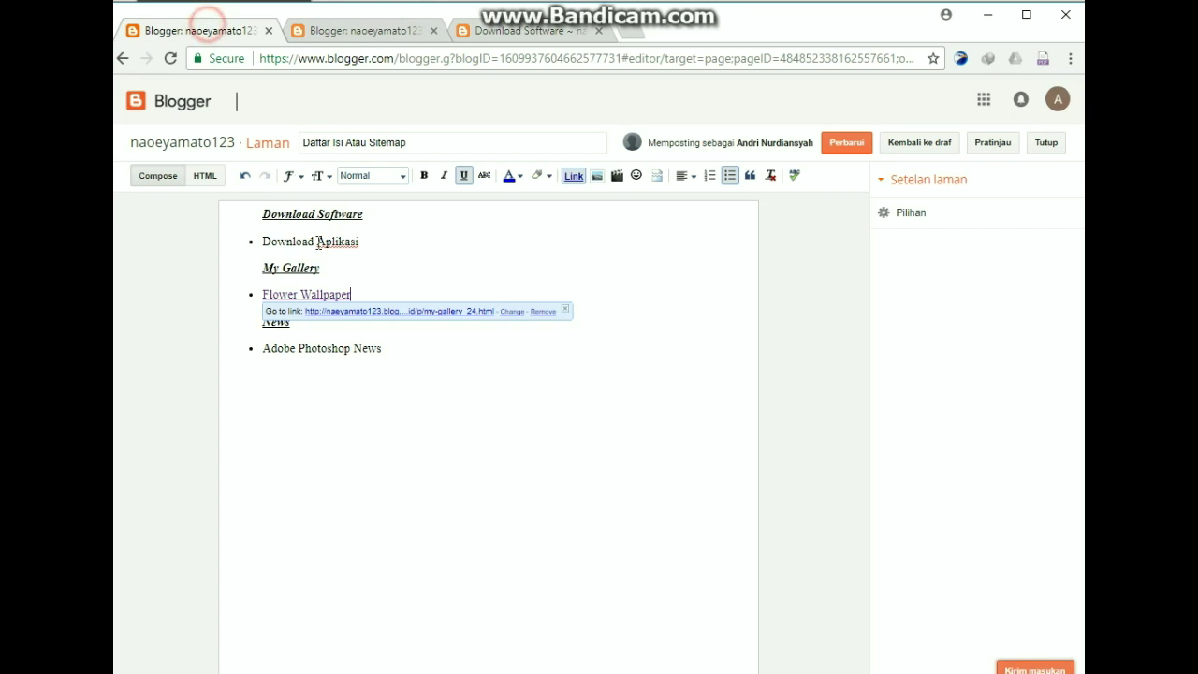
Link the Download Aplikasi item on the sitemap page to the copied Download Software page address
{"action": "left_click_drag", "start_coordinate": [365, 241], "coordinate": [261, 241]}
{"action": "left_click", "coordinate": [571, 175]}
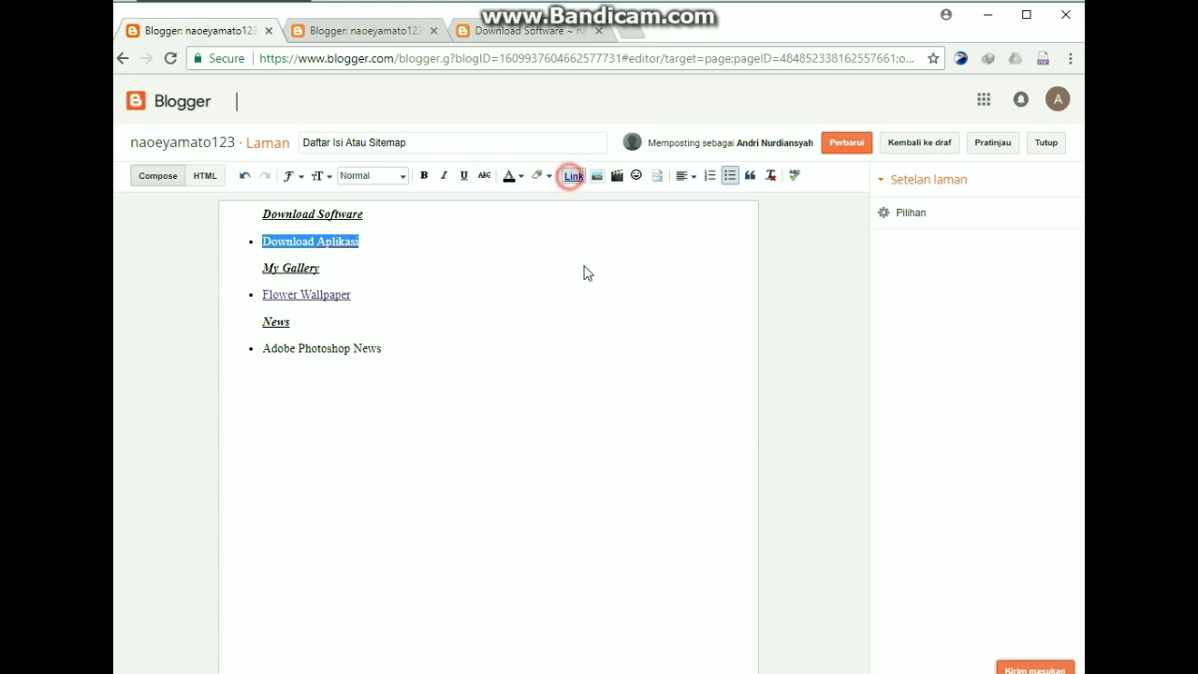
{"action": "right_click", "coordinate": [582, 367]}
{"action": "left_click", "coordinate": [626, 466]}
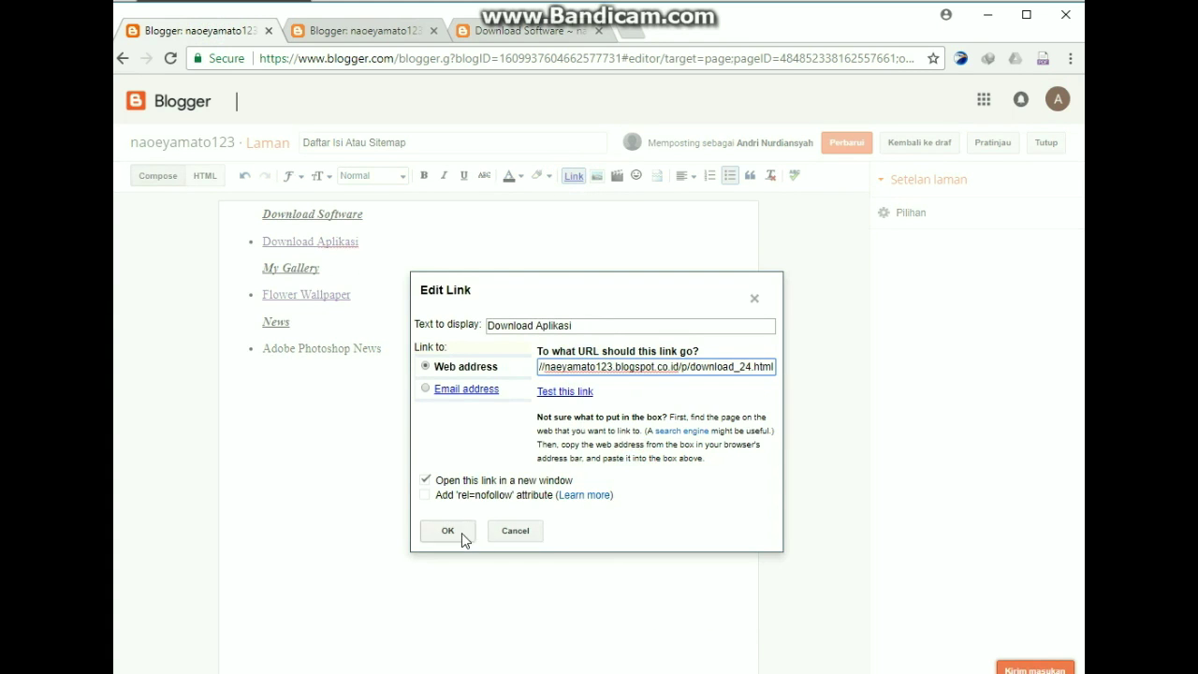
{"action": "left_click", "coordinate": [459, 532]}
Close the Download Software page, copy the web address of the published News page and return to the sitemap editor
{"action": "left_click", "coordinate": [524, 30]}
{"action": "left_click", "coordinate": [600, 30]}
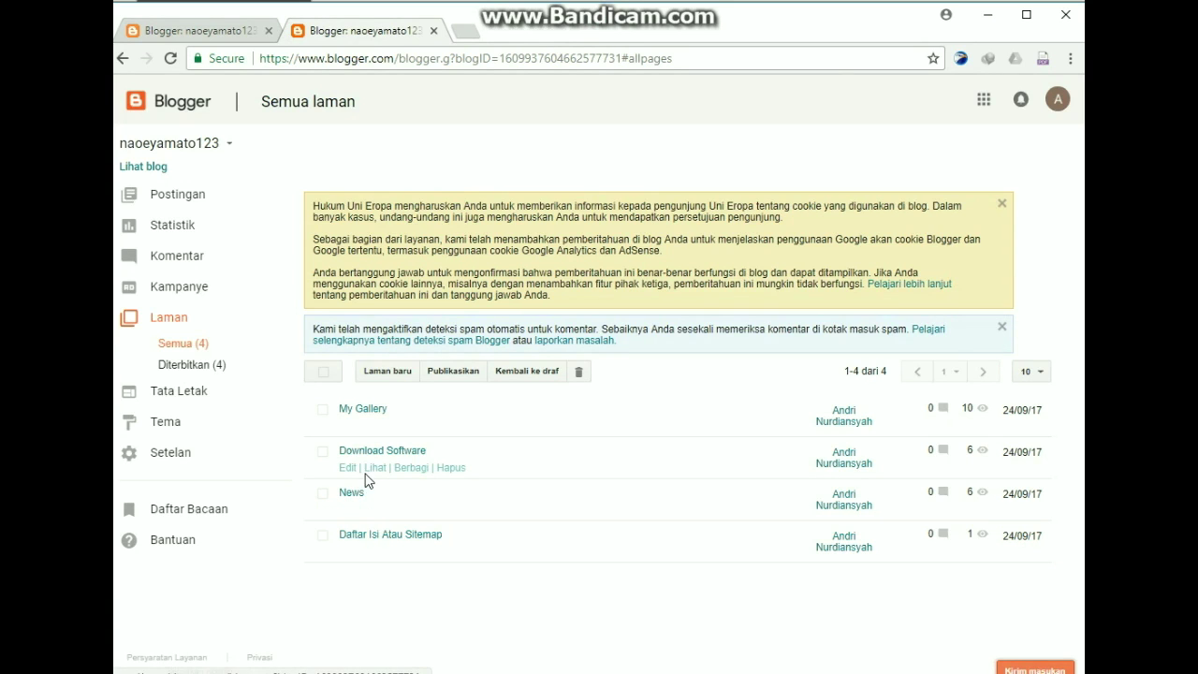
{"action": "left_click", "coordinate": [376, 513]}
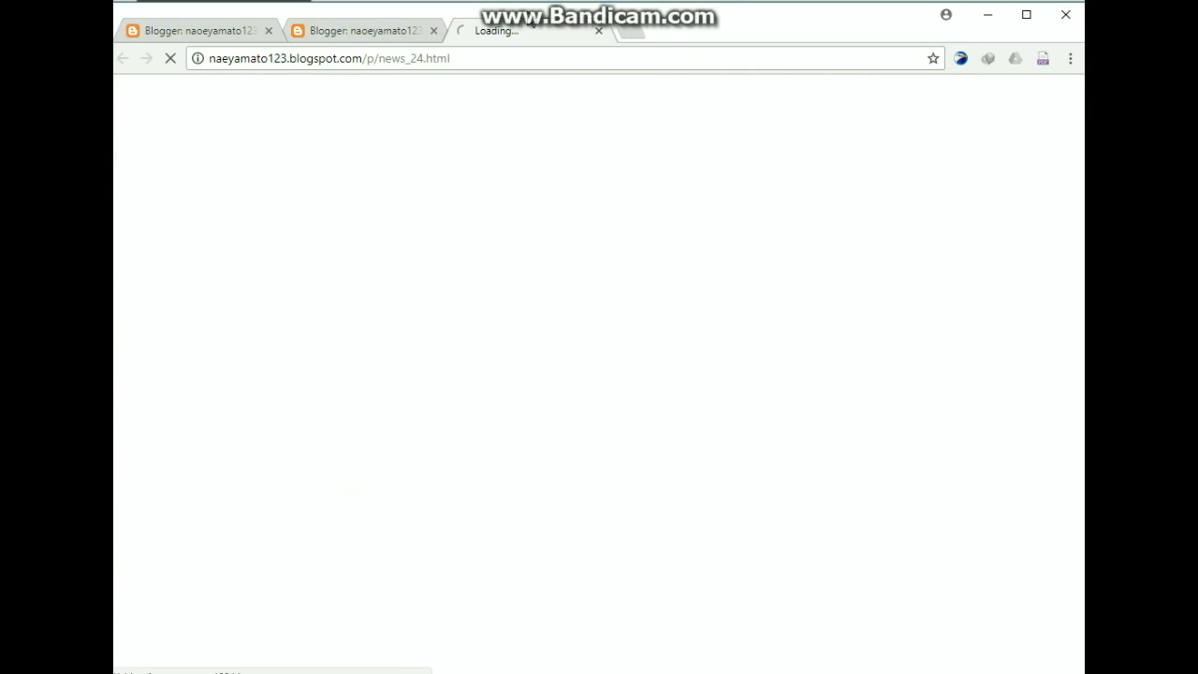
{"action": "left_click", "coordinate": [482, 58]}
{"action": "right_click", "coordinate": [486, 65]}
{"action": "left_click", "coordinate": [518, 109]}
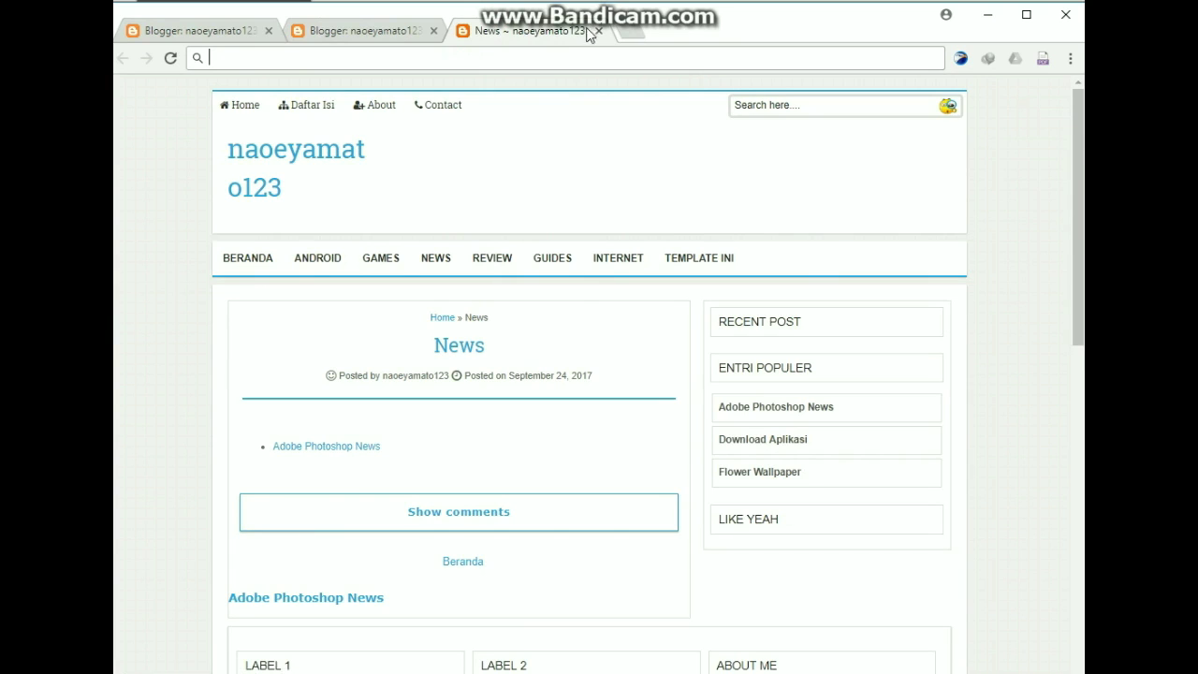
{"action": "left_click", "coordinate": [598, 31]}
{"action": "left_click", "coordinate": [228, 28]}
Link the Adobe Photoshop News item to the copied News page address and update the sitemap page
{"action": "left_click_drag", "start_coordinate": [396, 350], "coordinate": [263, 349]}
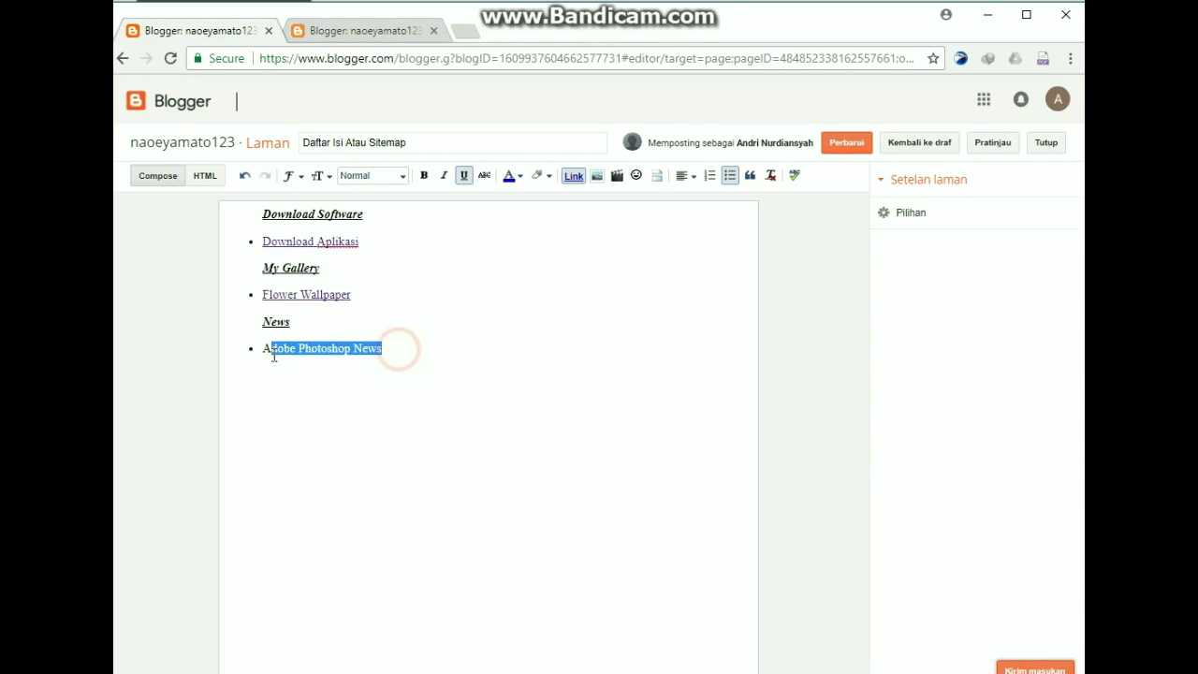
{"action": "left_click", "coordinate": [573, 176]}
{"action": "right_click", "coordinate": [590, 369]}
{"action": "left_click", "coordinate": [644, 470]}
{"action": "left_click", "coordinate": [448, 531]}
{"action": "left_click", "coordinate": [844, 142]}
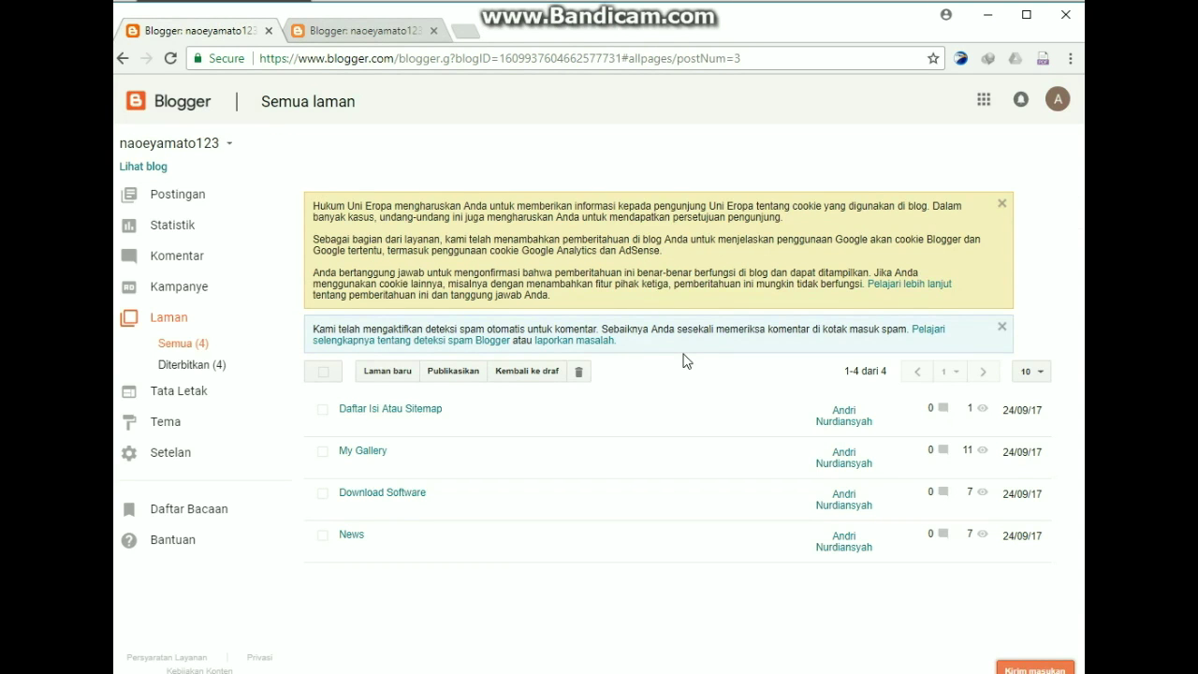
Open the blog's theme settings in the other tab and review the published Daftar Isi Atau Sitemap page
{"action": "left_click", "coordinate": [378, 425]}
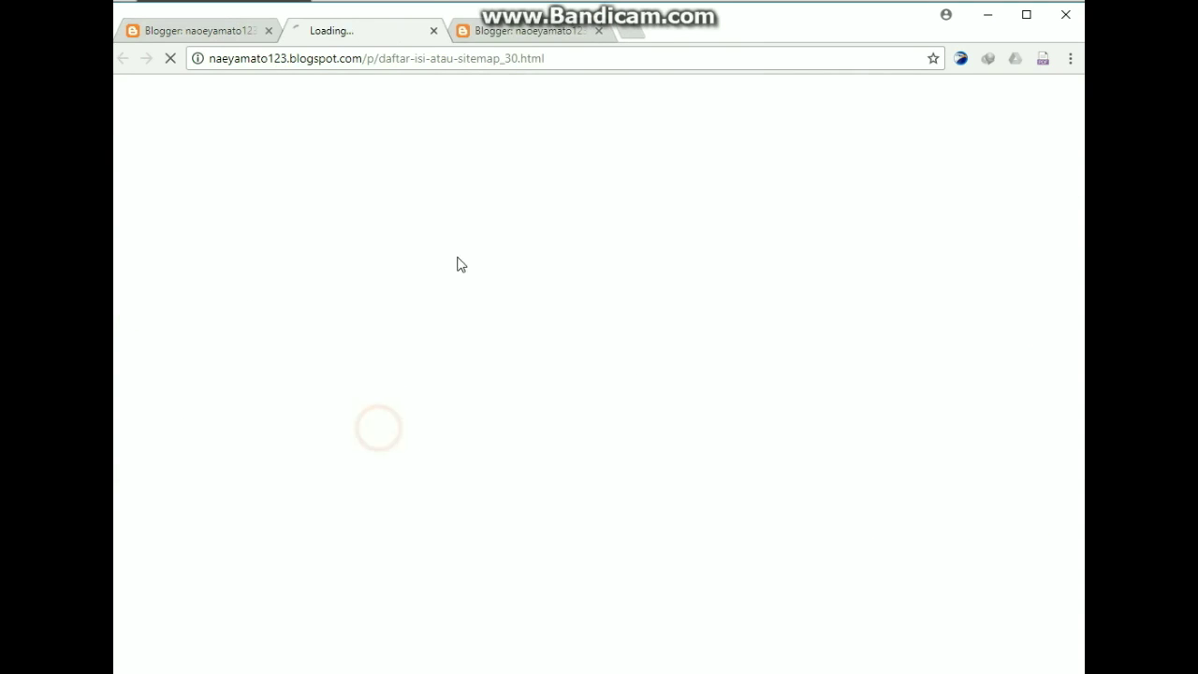
{"action": "left_click", "coordinate": [548, 33]}
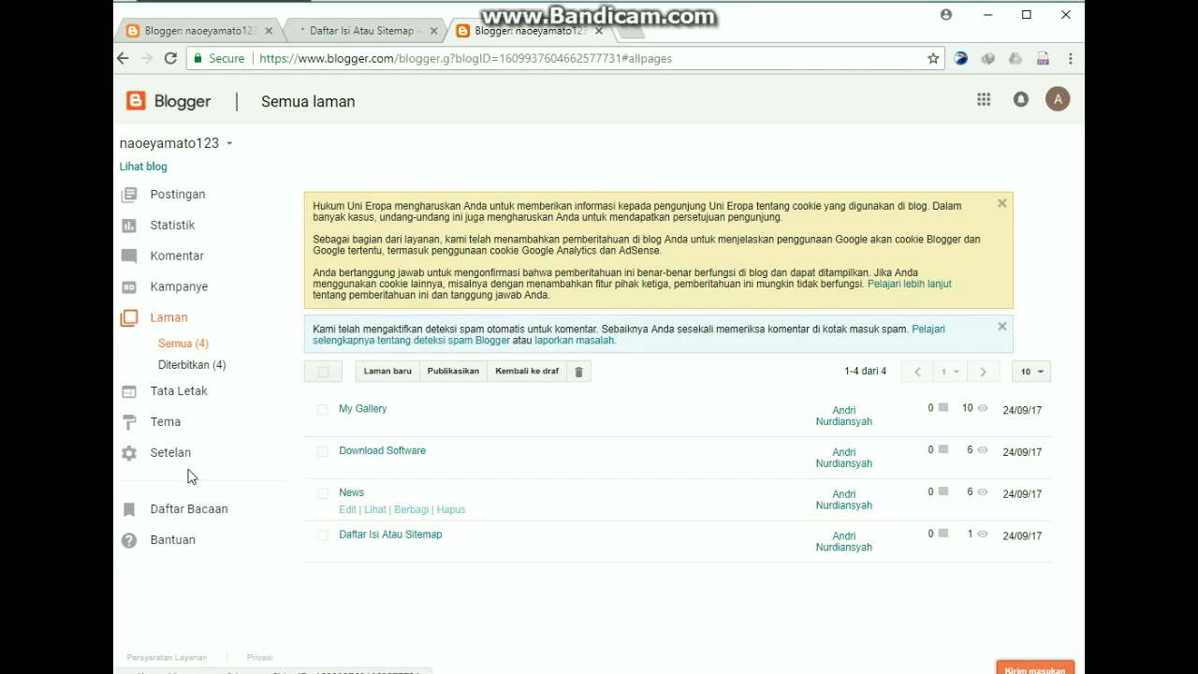
{"action": "left_click", "coordinate": [193, 421]}
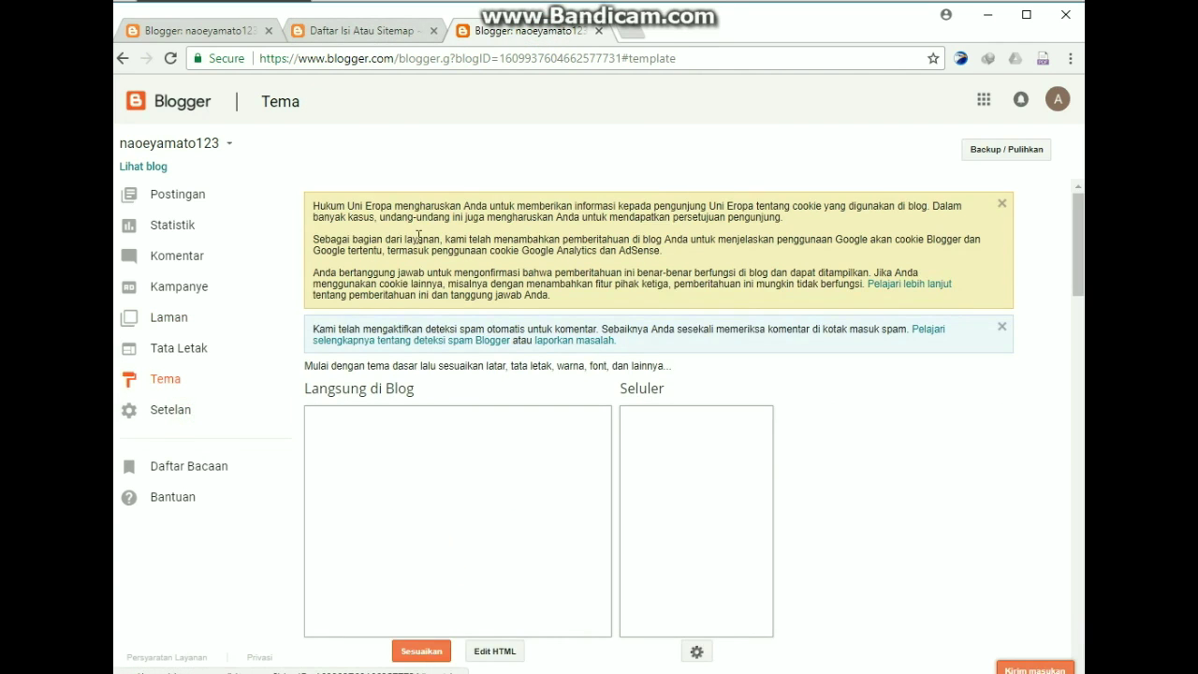
{"action": "left_click", "coordinate": [387, 34]}
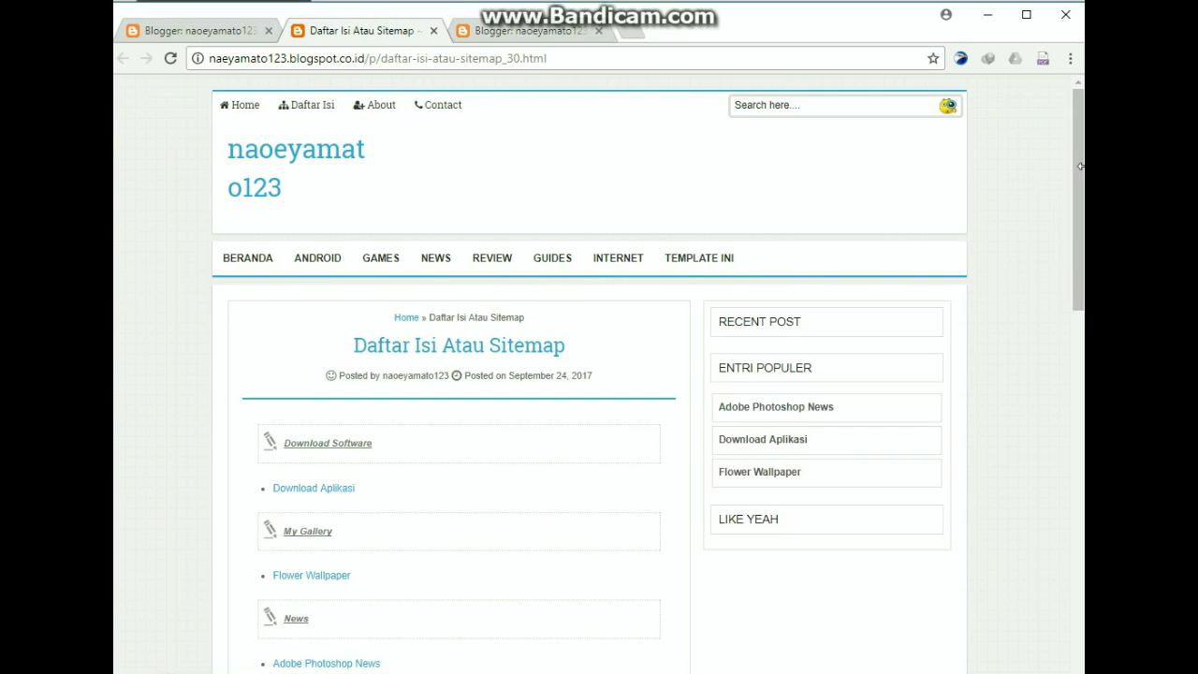
{"action": "scroll", "coordinate": [1076, 188], "scroll_direction": "down", "scroll_amount": 3}
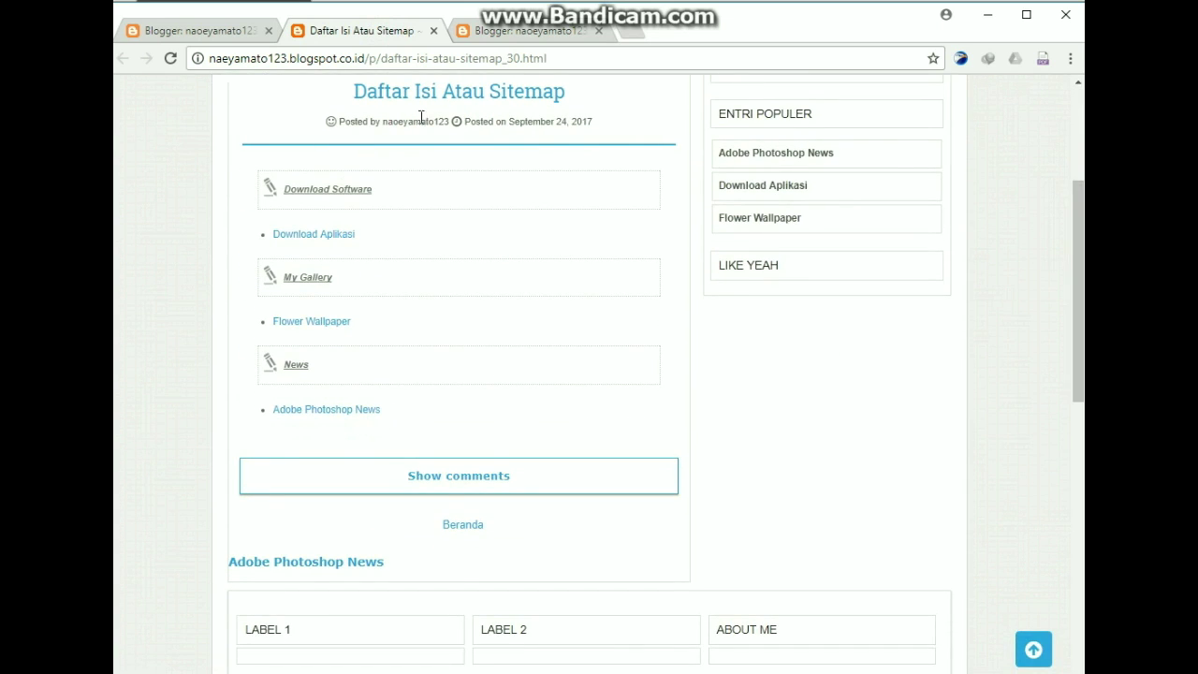
Return to the blog's list of pages and close the published Daftar Isi Atau Sitemap page
{"action": "left_click", "coordinate": [214, 32]}
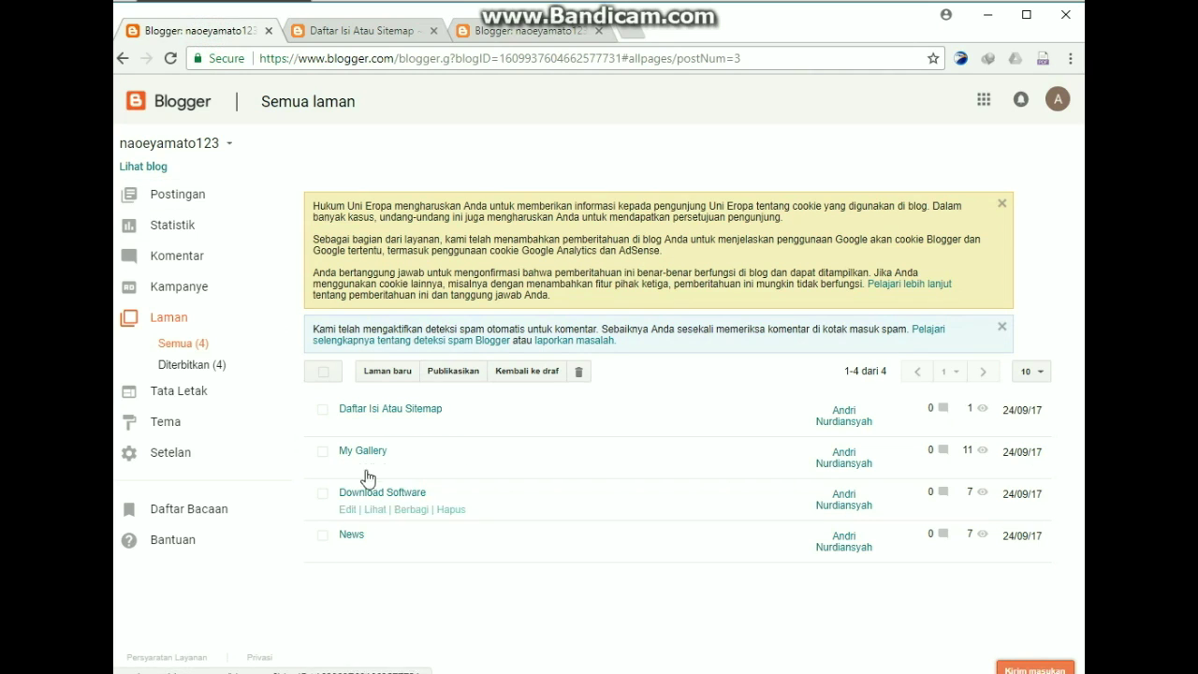
{"action": "left_click", "coordinate": [161, 194]}
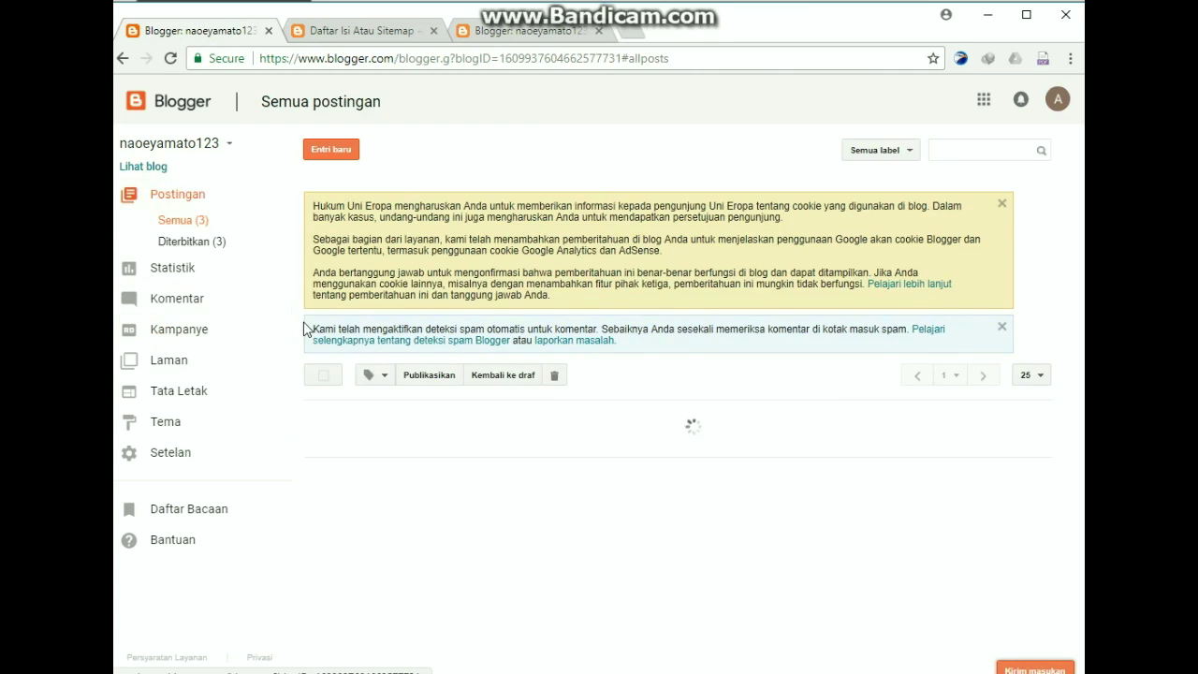
{"action": "left_click", "coordinate": [157, 368]}
{"action": "left_click", "coordinate": [379, 26]}
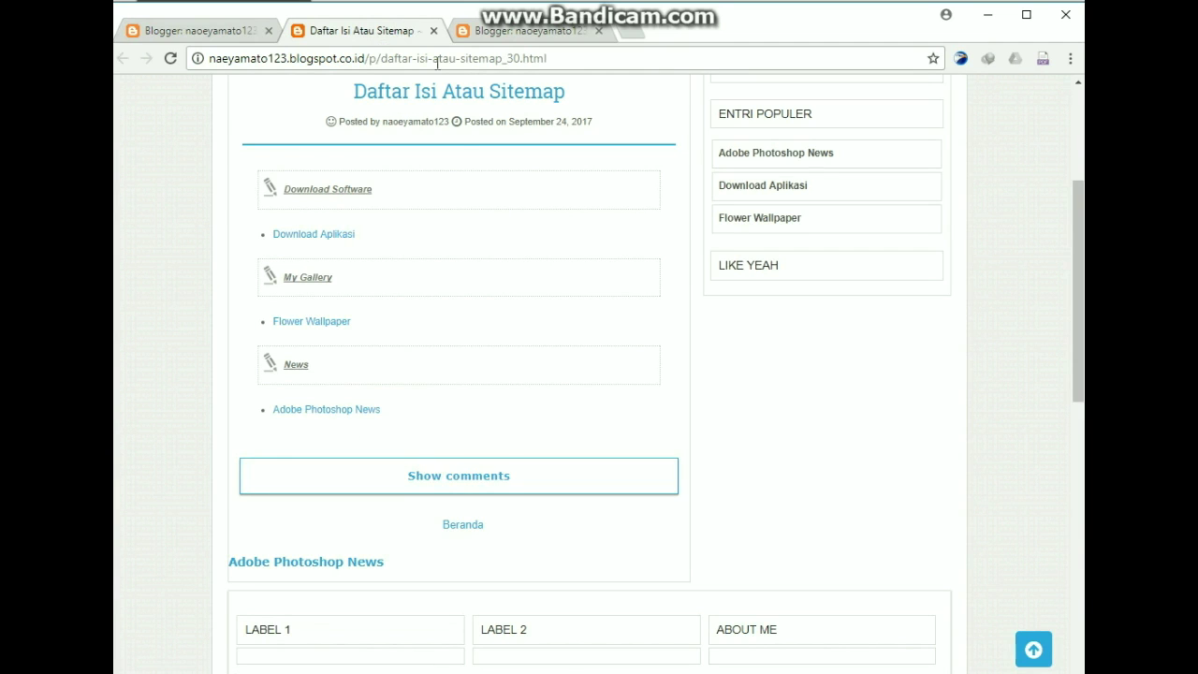
{"action": "left_click", "coordinate": [433, 31]}
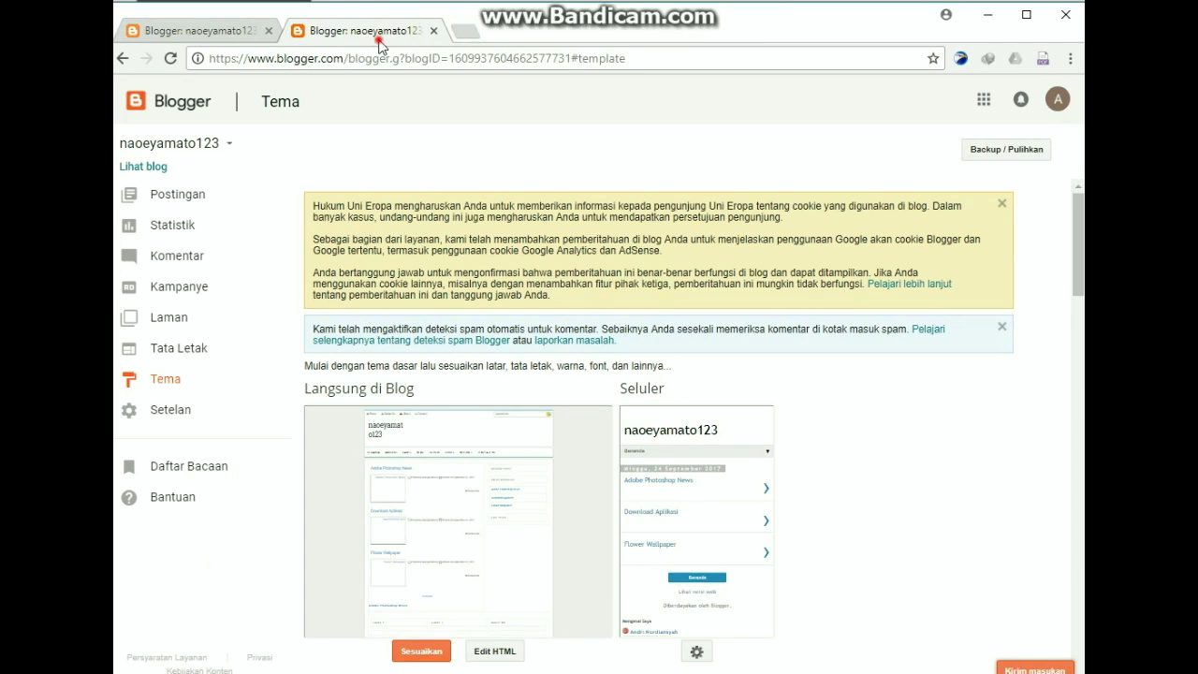
Open the blog theme's HTML for editing and search the code for "daftar isi"
{"action": "scroll", "coordinate": [810, 330], "scroll_direction": "down", "scroll_amount": 4}
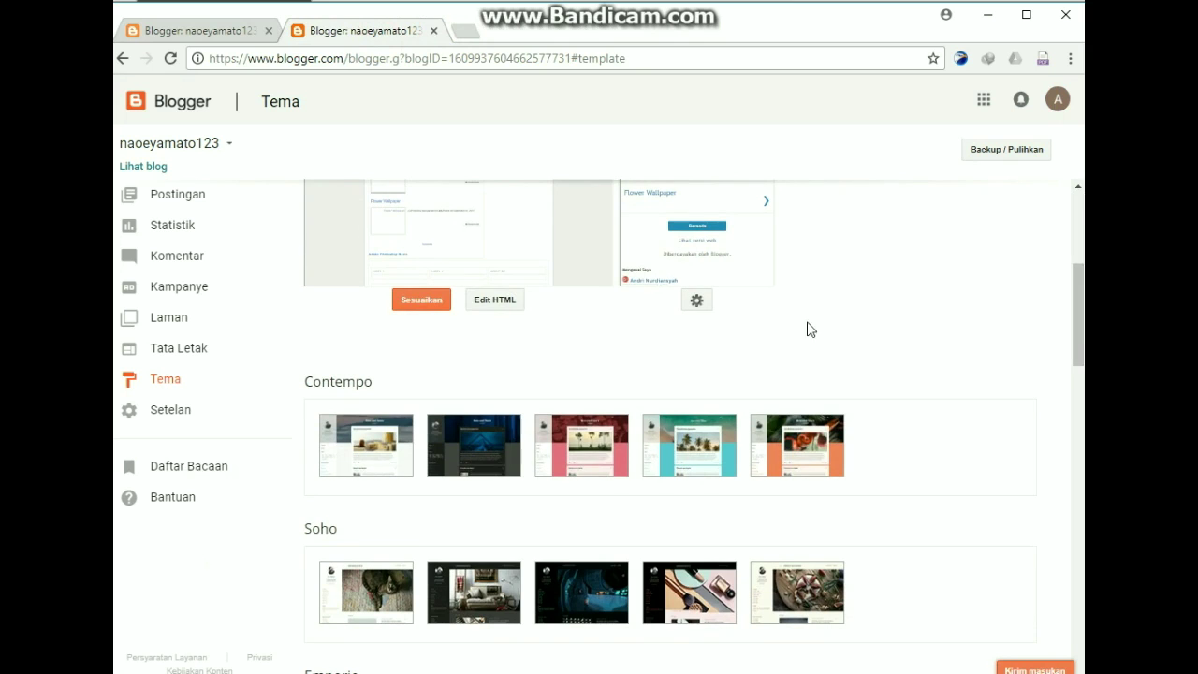
{"action": "left_click", "coordinate": [503, 306]}
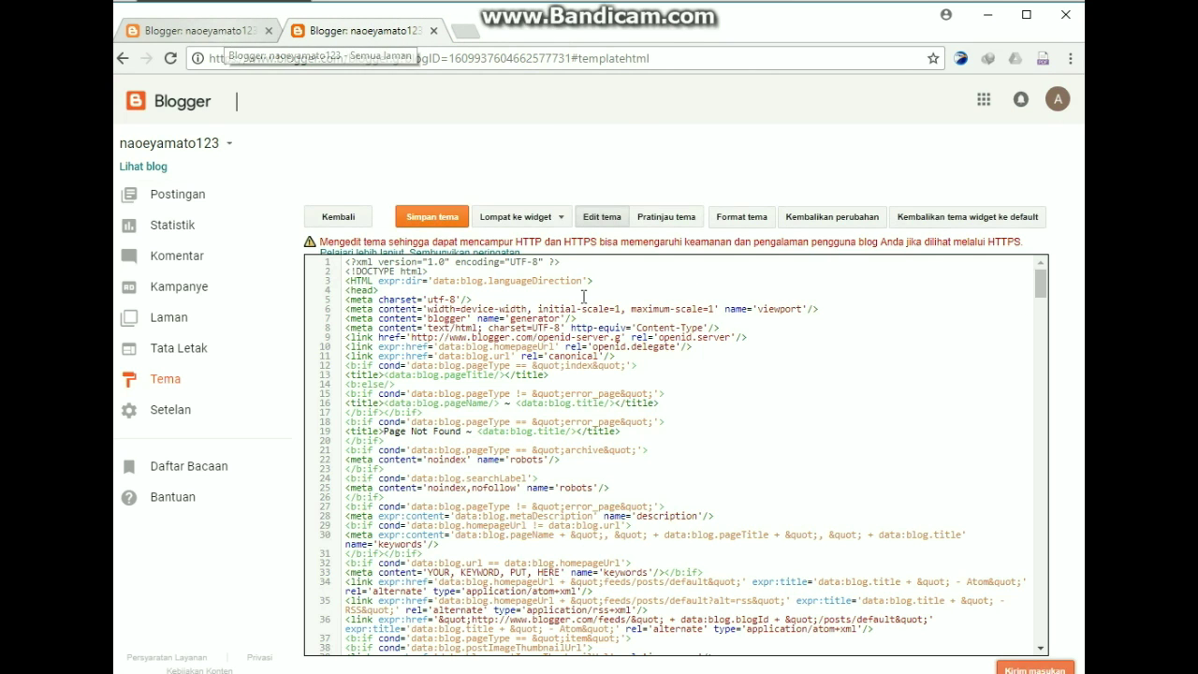
{"action": "left_click", "coordinate": [865, 277]}
{"action": "key", "text": "ctrl+f"}
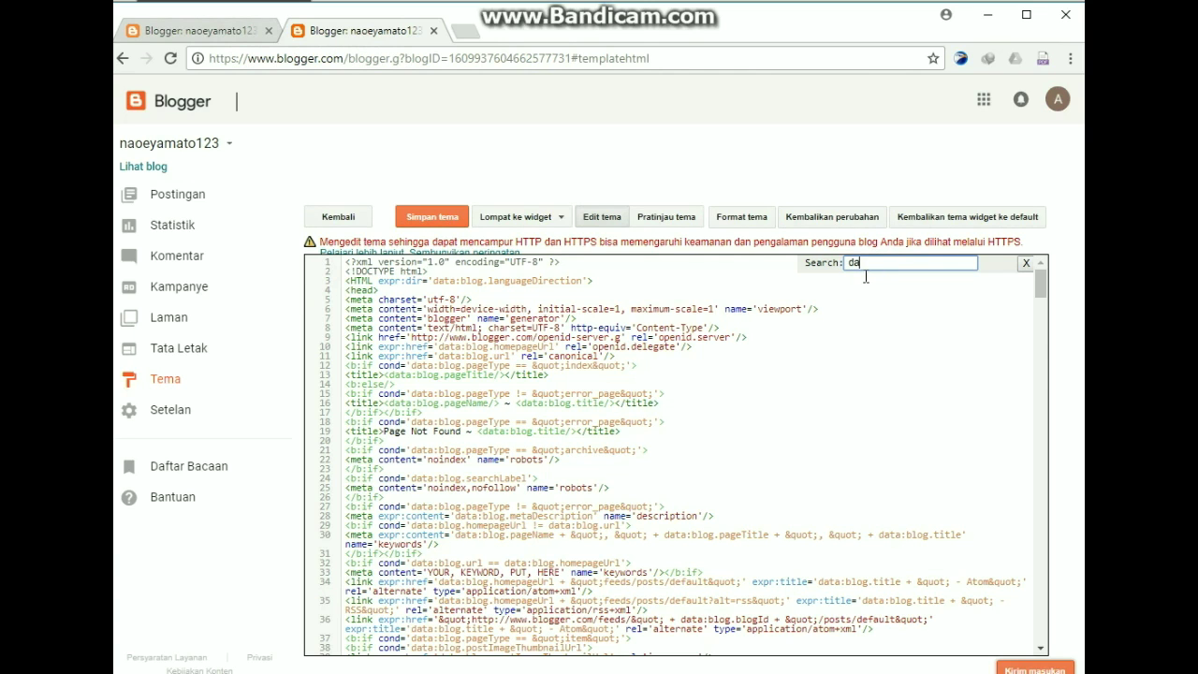
{"action": "type", "text": "daftar isi"}
{"action": "key", "text": "Return"}
{"action": "left_click_drag", "start_coordinate": [1035, 329], "coordinate": [1037, 368]}
View the published Daftar Isi Atau Sitemap page, copy its web address and close the page
{"action": "left_click", "coordinate": [187, 29]}
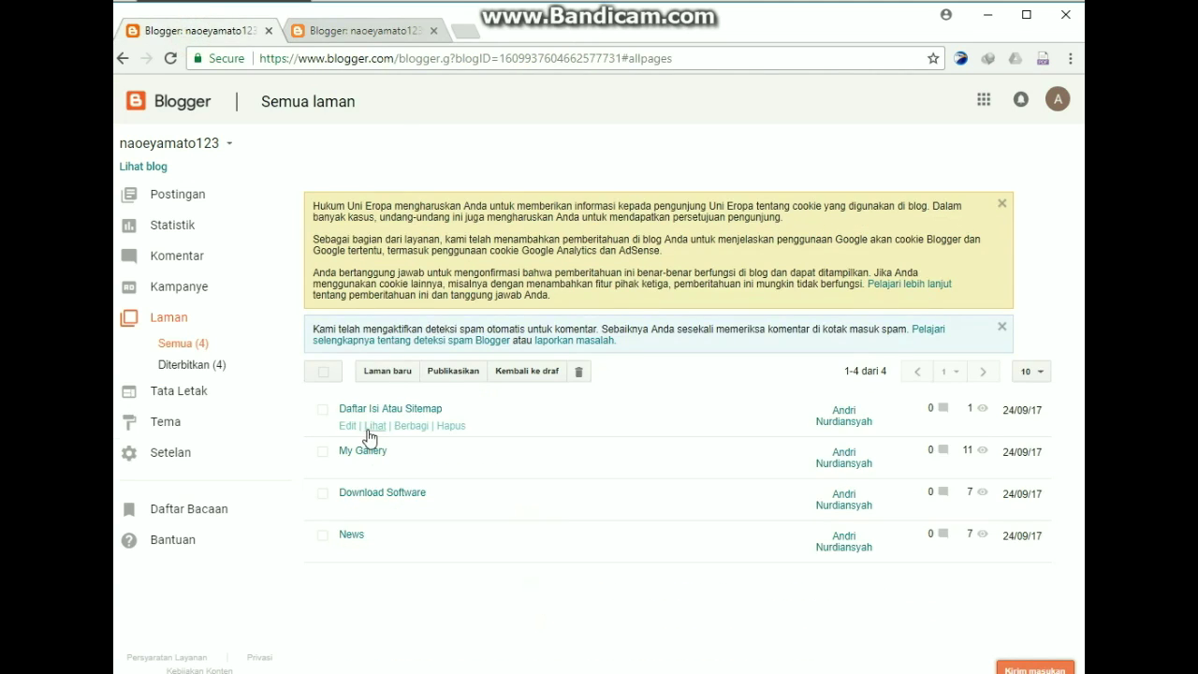
{"action": "left_click", "coordinate": [368, 426]}
{"action": "left_click", "coordinate": [372, 58]}
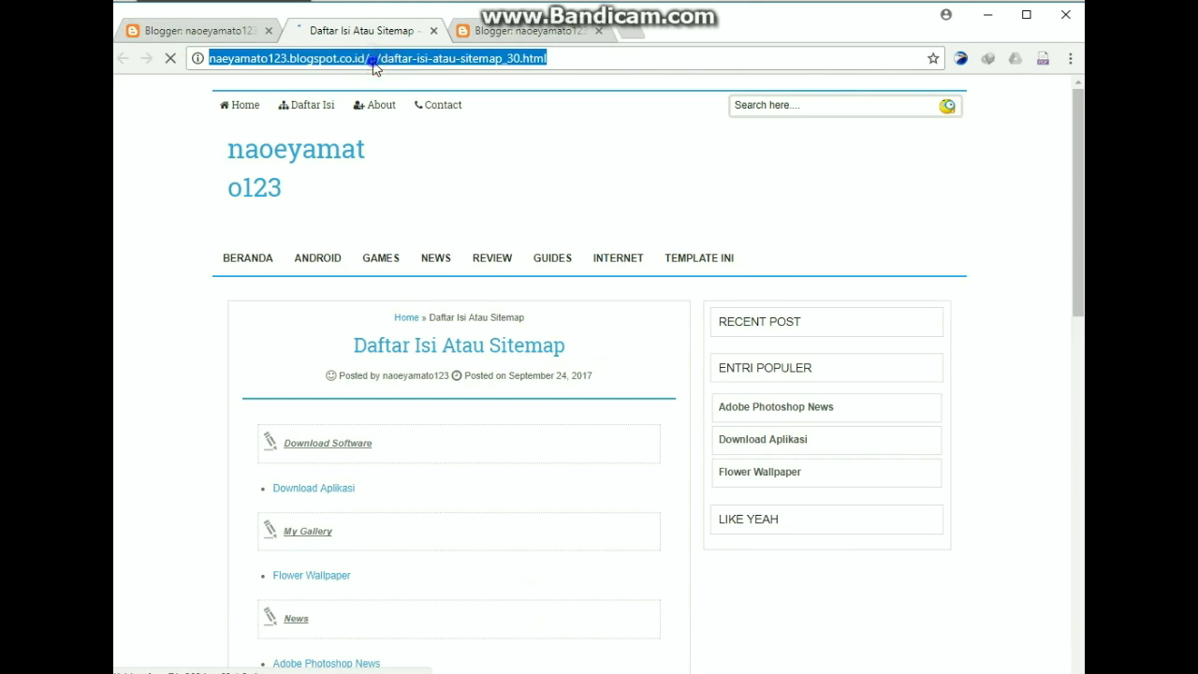
{"action": "right_click", "coordinate": [372, 58]}
{"action": "left_click", "coordinate": [424, 99]}
{"action": "left_click", "coordinate": [433, 31]}
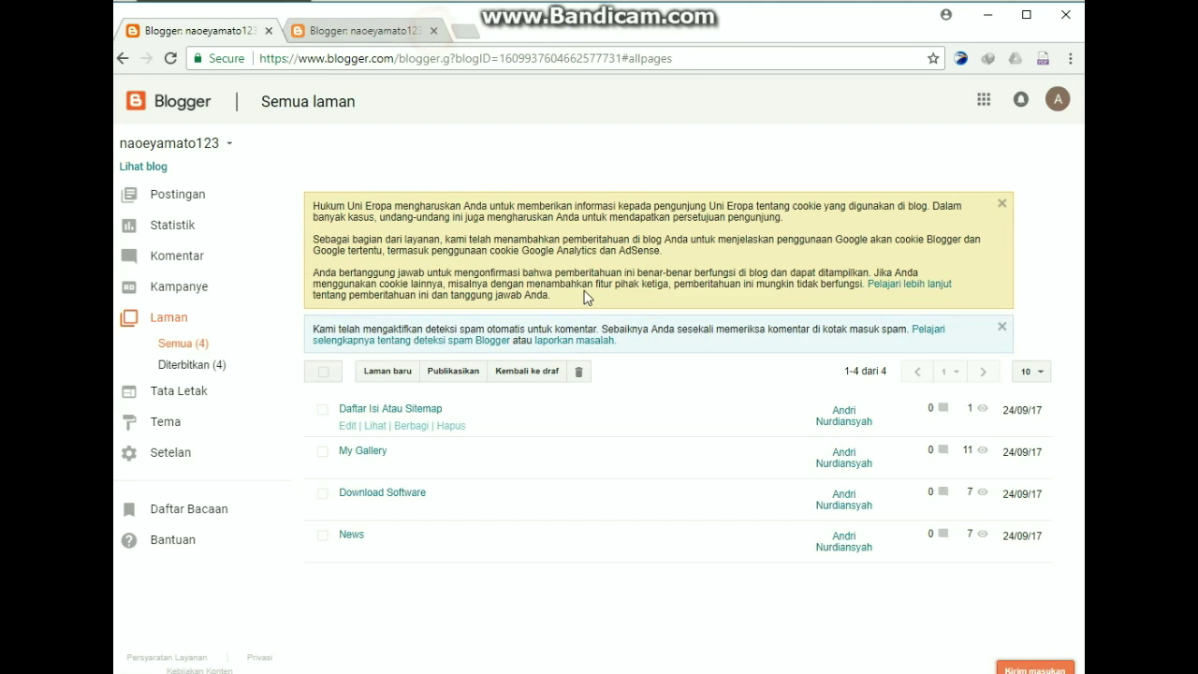
Replace the Daftar Isi link address in the theme code with the copied sitemap page address
{"action": "left_click", "coordinate": [423, 34]}
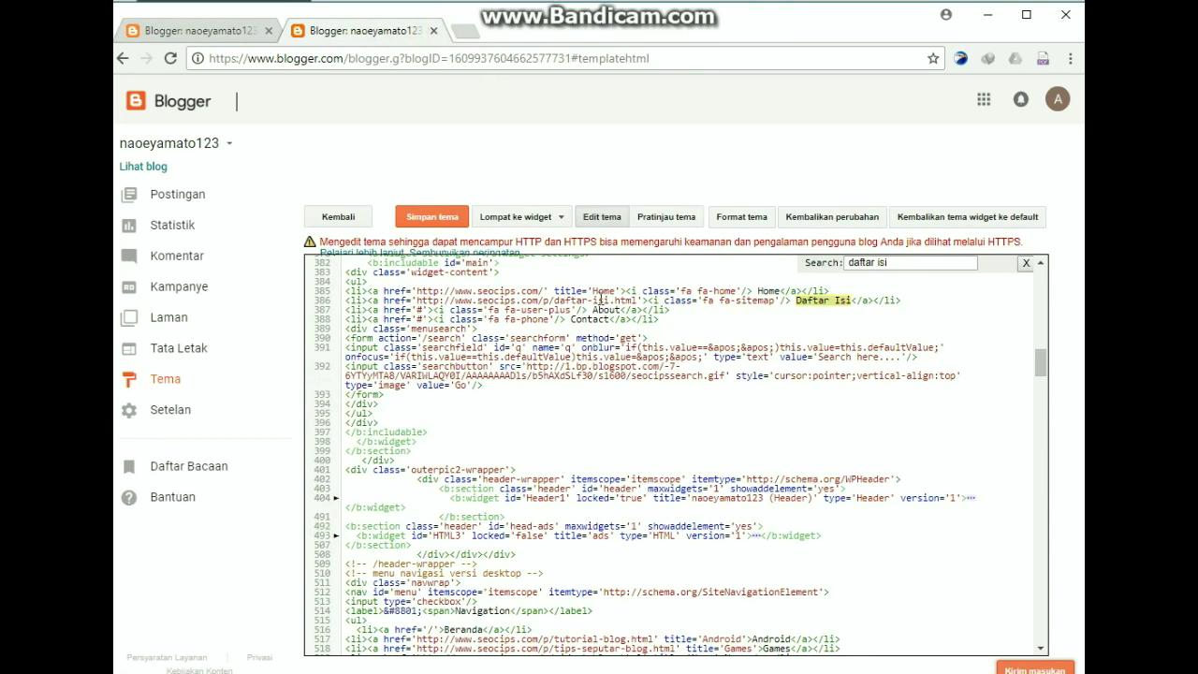
{"action": "left_click_drag", "start_coordinate": [639, 300], "coordinate": [421, 304]}
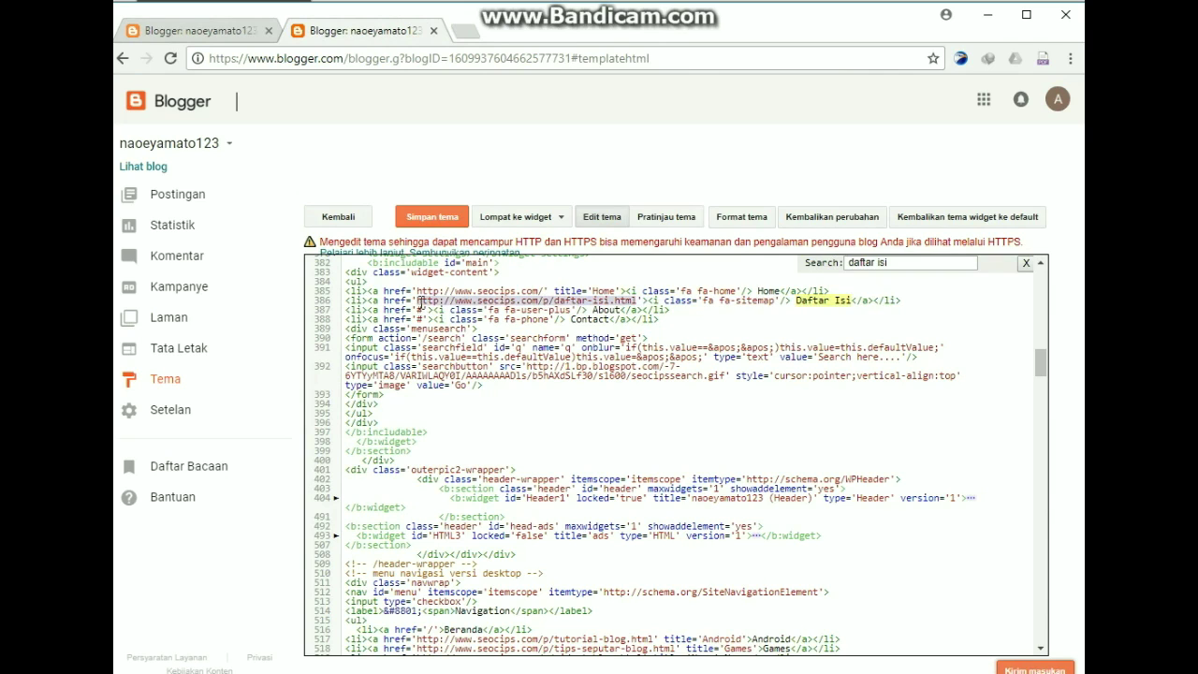
{"action": "right_click", "coordinate": [456, 308]}
{"action": "left_click", "coordinate": [510, 305]}
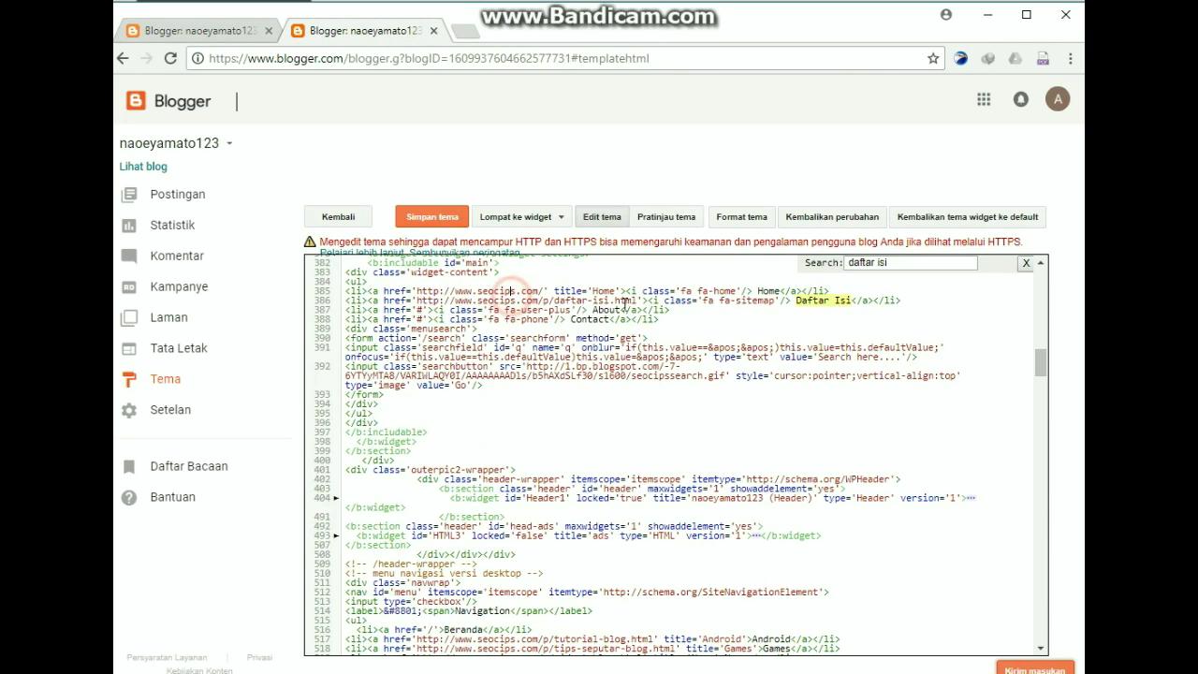
{"action": "left_click_drag", "start_coordinate": [639, 300], "coordinate": [423, 301]}
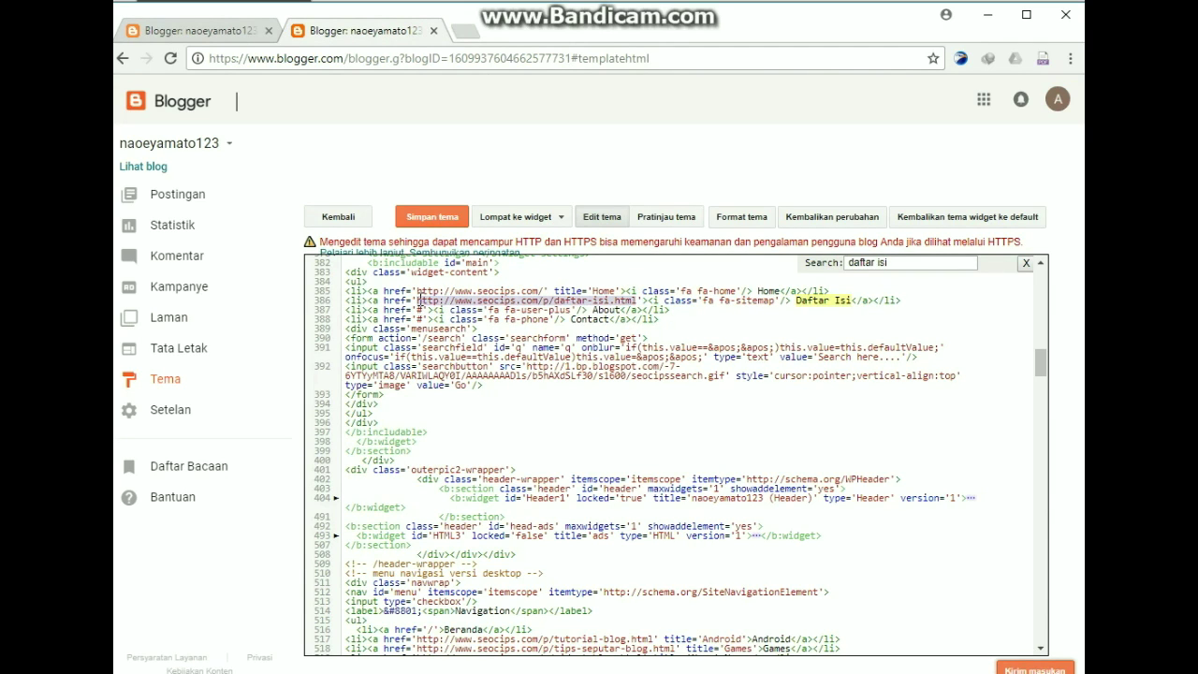
{"action": "right_click", "coordinate": [468, 305]}
{"action": "left_click", "coordinate": [510, 356]}
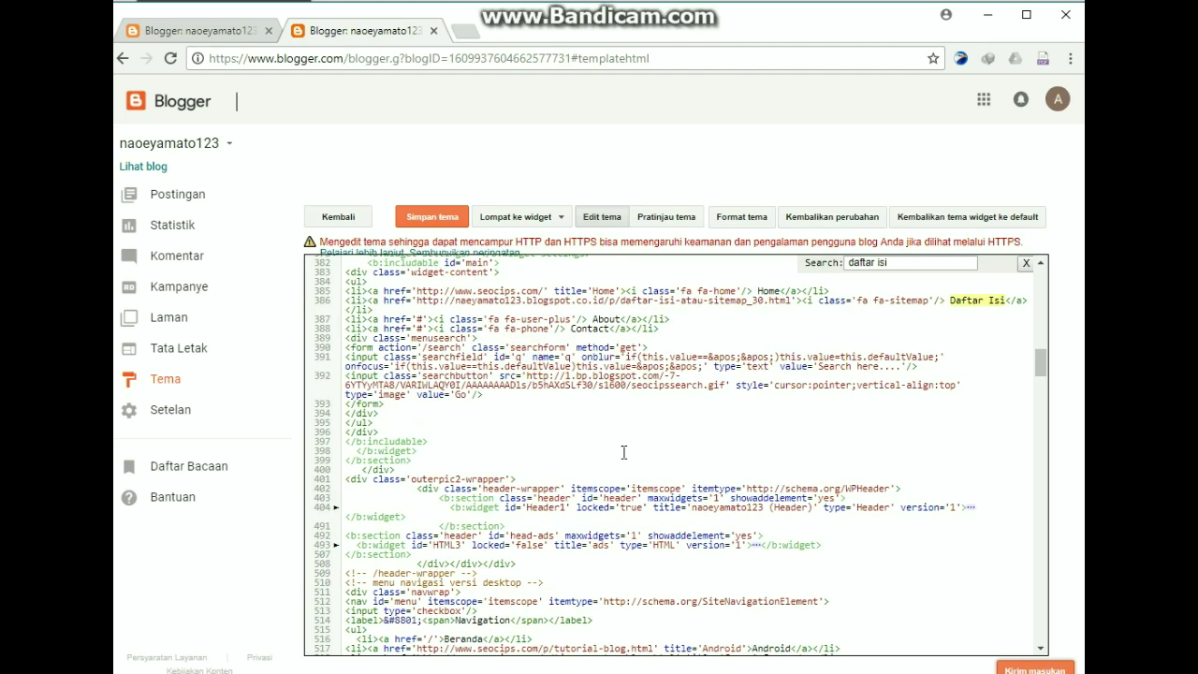
Search the theme code for "News" to locate the navigation menu entries
{"action": "triple_click", "coordinate": [900, 264]}
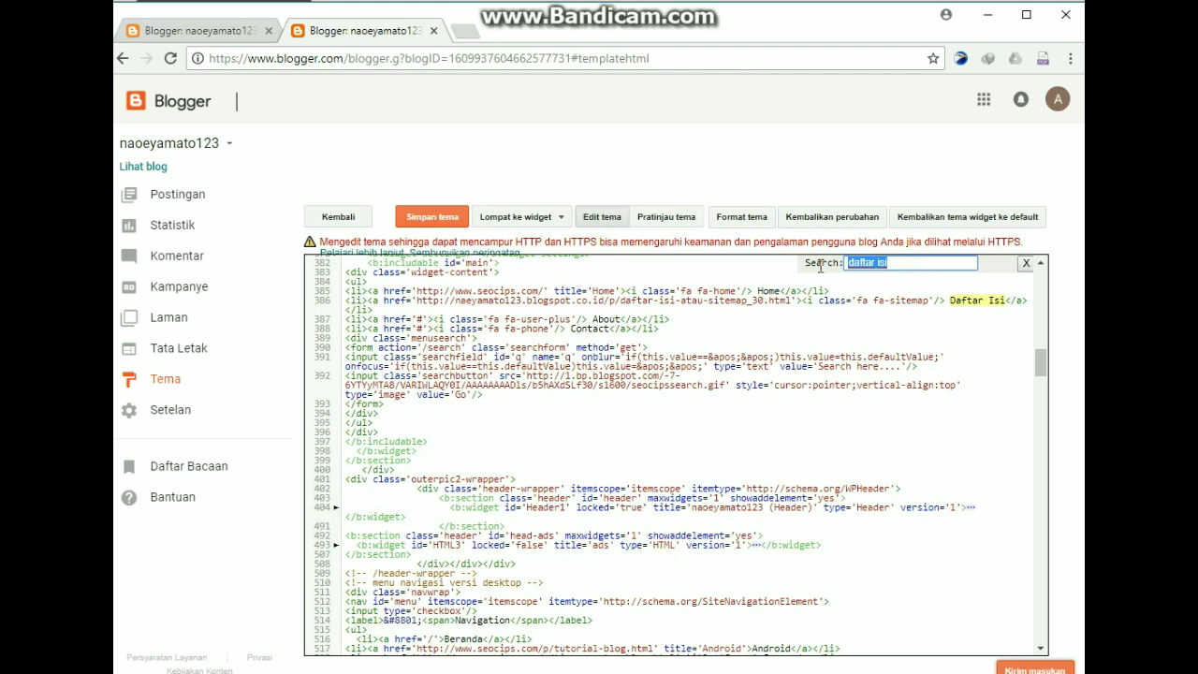
{"action": "type", "text": "News"}
{"action": "left_click_drag", "start_coordinate": [1041, 360], "coordinate": [1043, 385]}
View the published News page from the pages list and copy its web address
{"action": "left_click", "coordinate": [218, 38]}
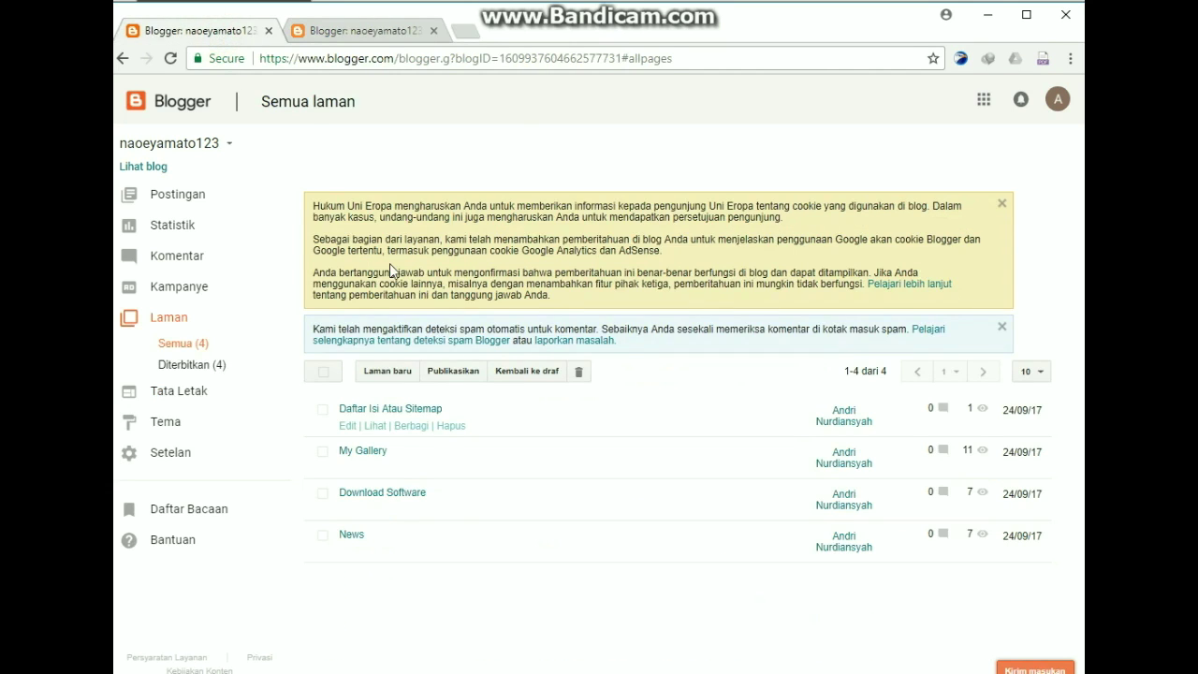
{"action": "left_click", "coordinate": [374, 554]}
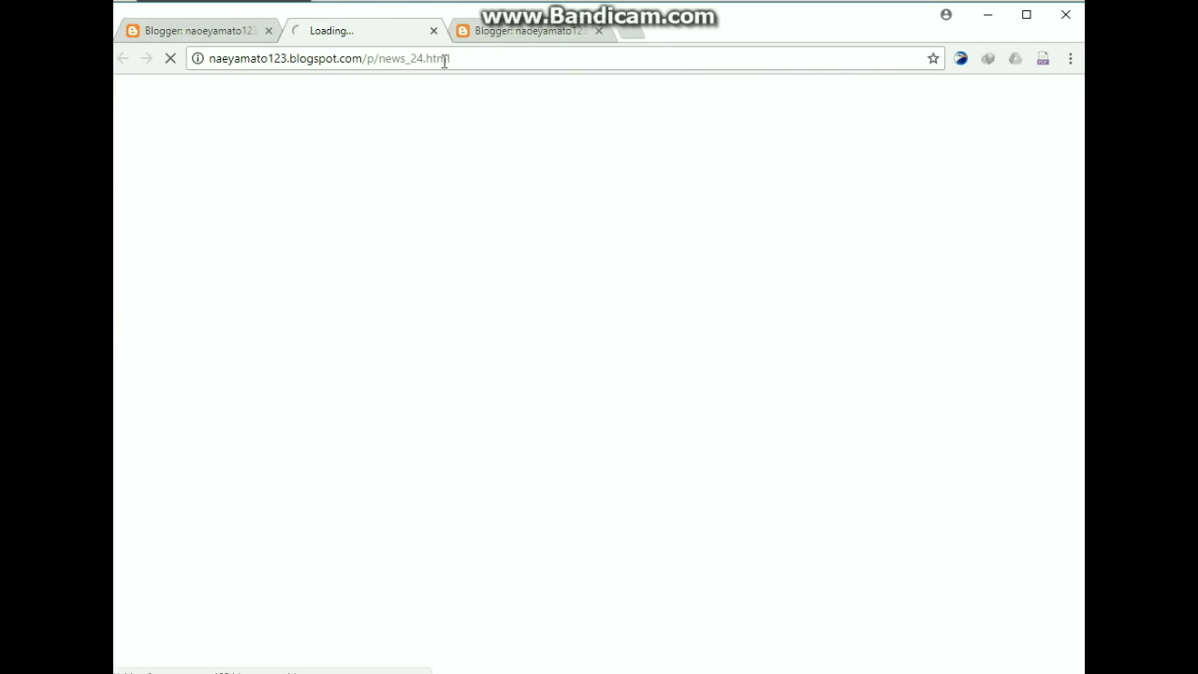
{"action": "left_click", "coordinate": [397, 58]}
{"action": "key", "text": "ctrl+c"}
{"action": "right_click", "coordinate": [399, 63]}
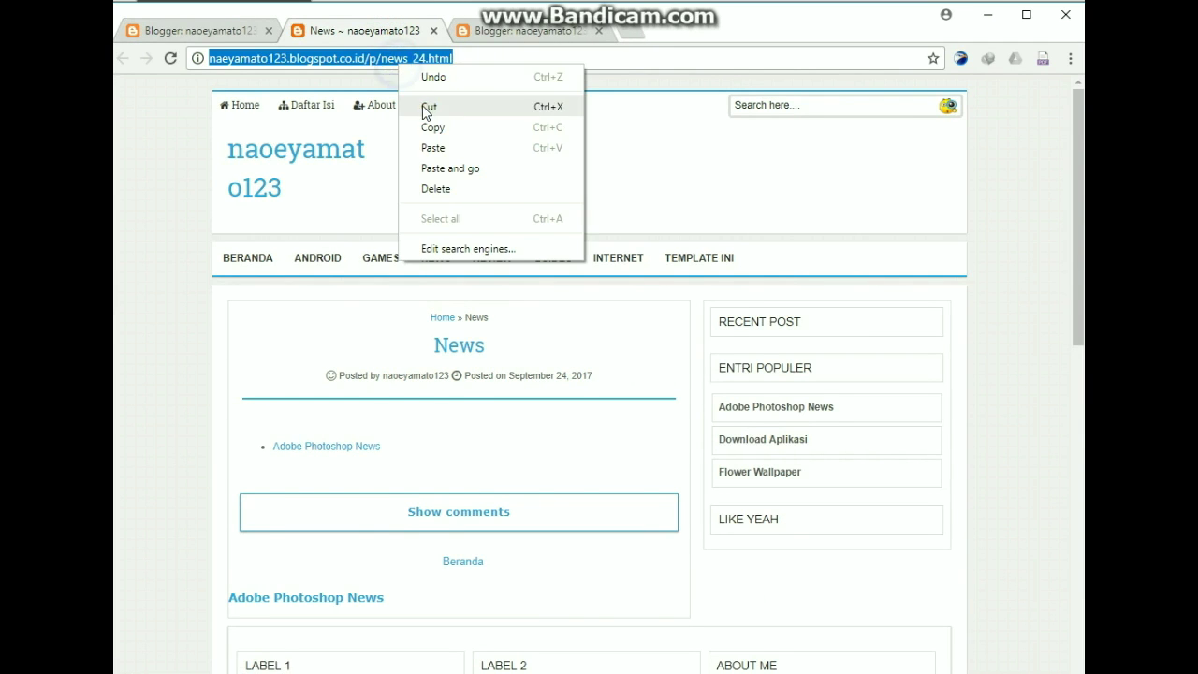
{"action": "left_click", "coordinate": [437, 125]}
Replace the News menu item's link address in the theme code with the copied News page address
{"action": "left_click", "coordinate": [528, 30]}
{"action": "left_click_drag", "start_coordinate": [644, 438], "coordinate": [459, 438]}
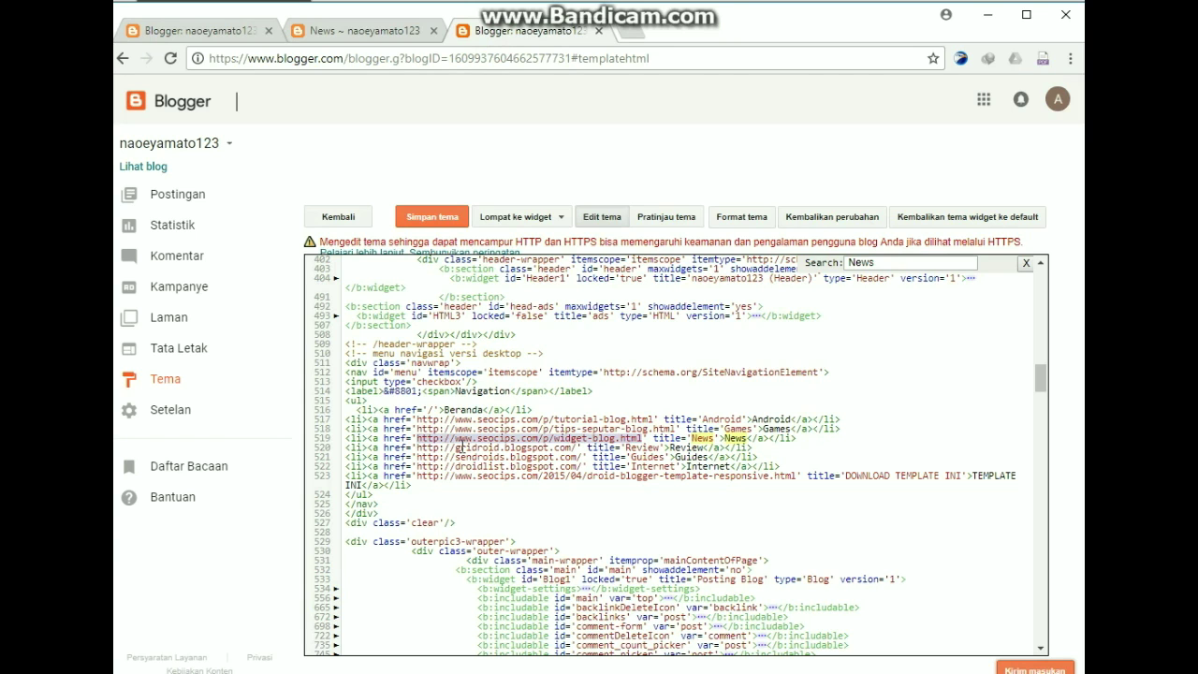
{"action": "right_click", "coordinate": [459, 445]}
{"action": "left_click", "coordinate": [524, 217]}
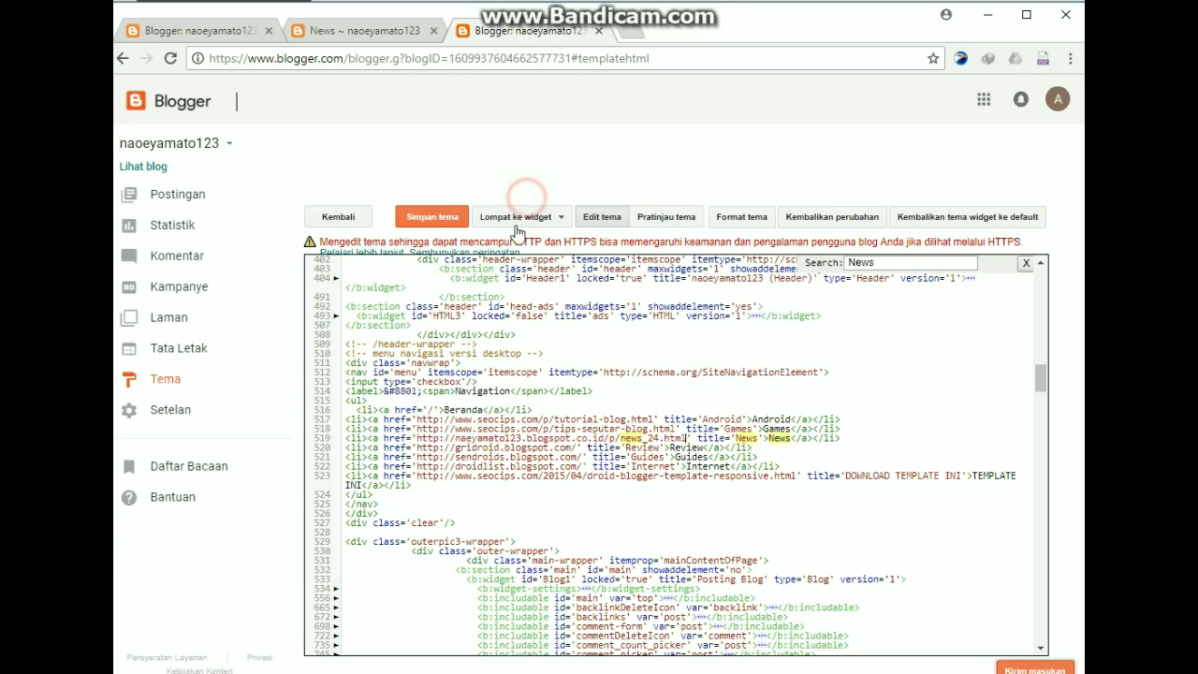
Change the Games menu item's label and title attribute to Download Software in the theme code
{"action": "left_click", "coordinate": [790, 426]}
{"action": "left_click", "coordinate": [790, 430]}
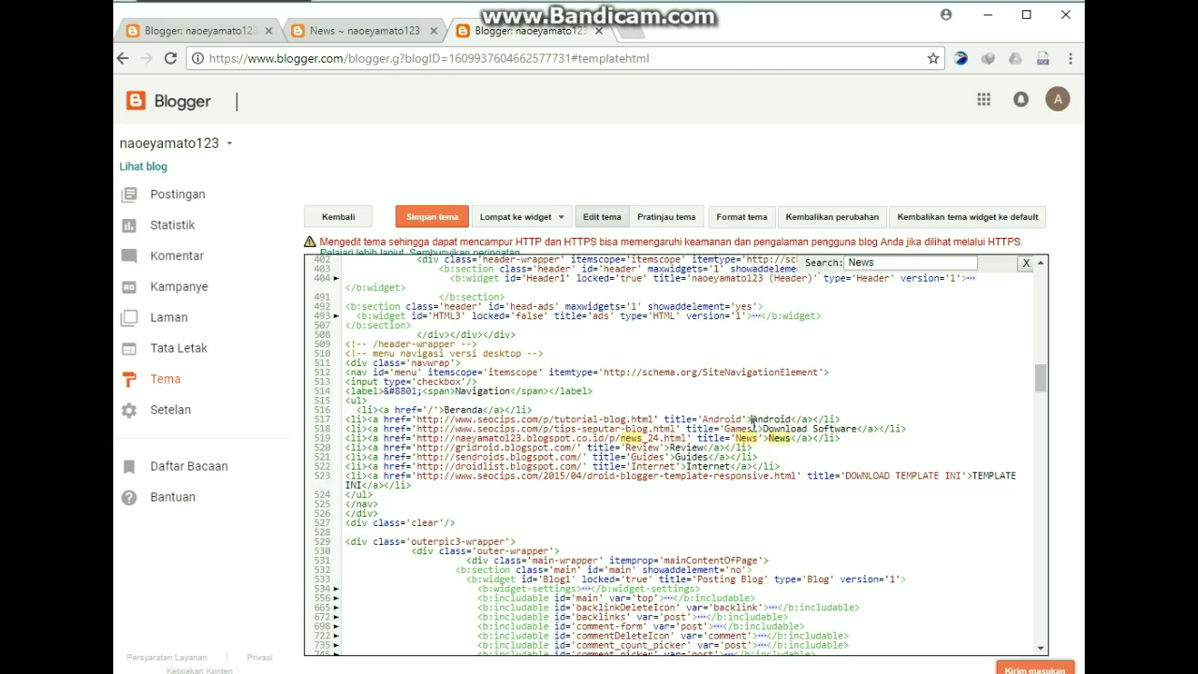
{"action": "key", "text": "BackSpace"}
{"action": "key", "text": "BackSpace"}
{"action": "key", "text": "BackSpace"}
{"action": "key", "text": "BackSpace"}
{"action": "key", "text": "BackSpace"}
{"action": "type", "text": "D"}
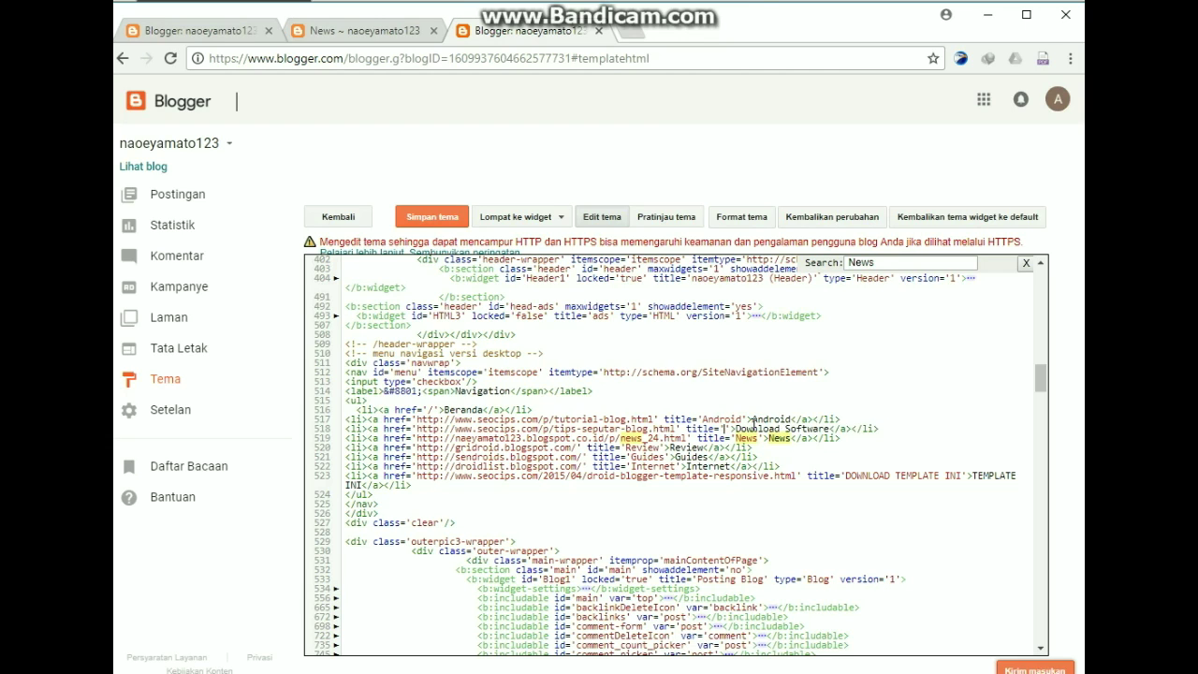
{"action": "type", "text": "ow"}
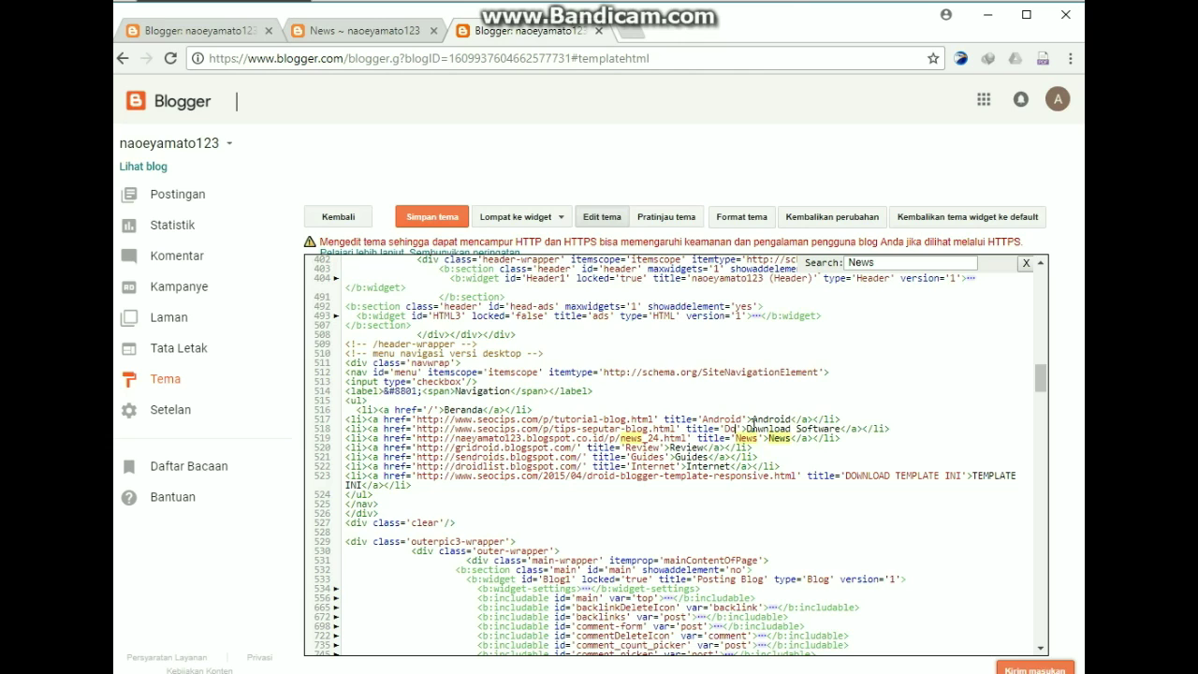
{"action": "type", "text": "nload S"}
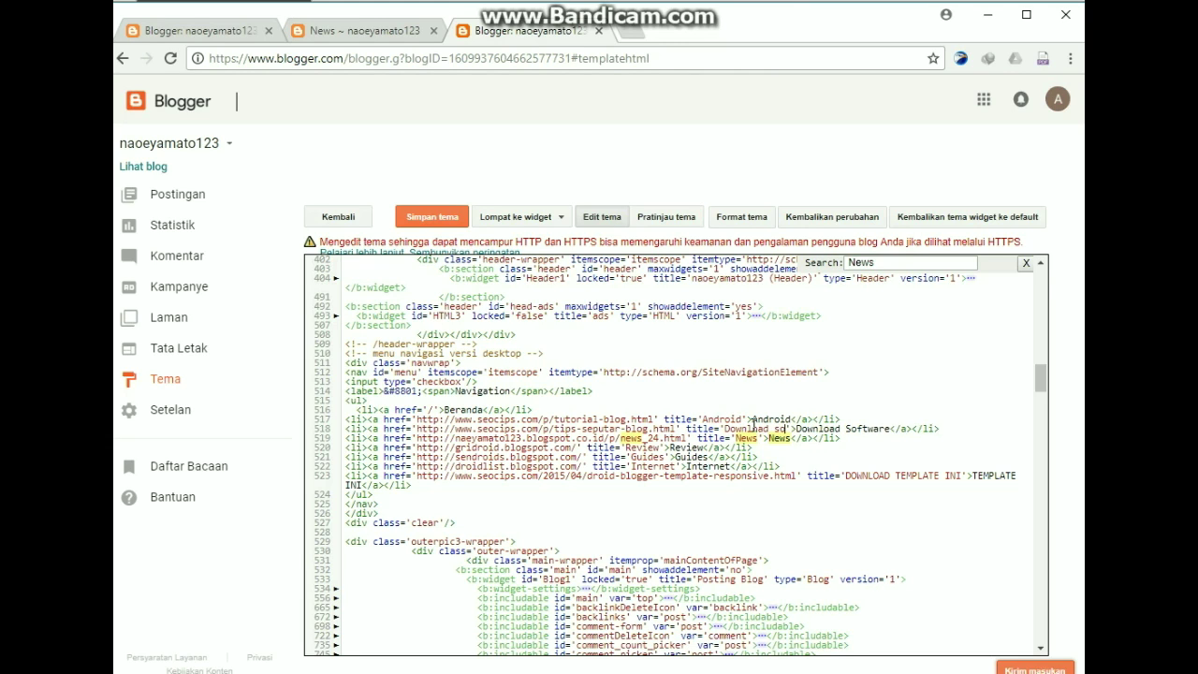
{"action": "type", "text": "oft"}
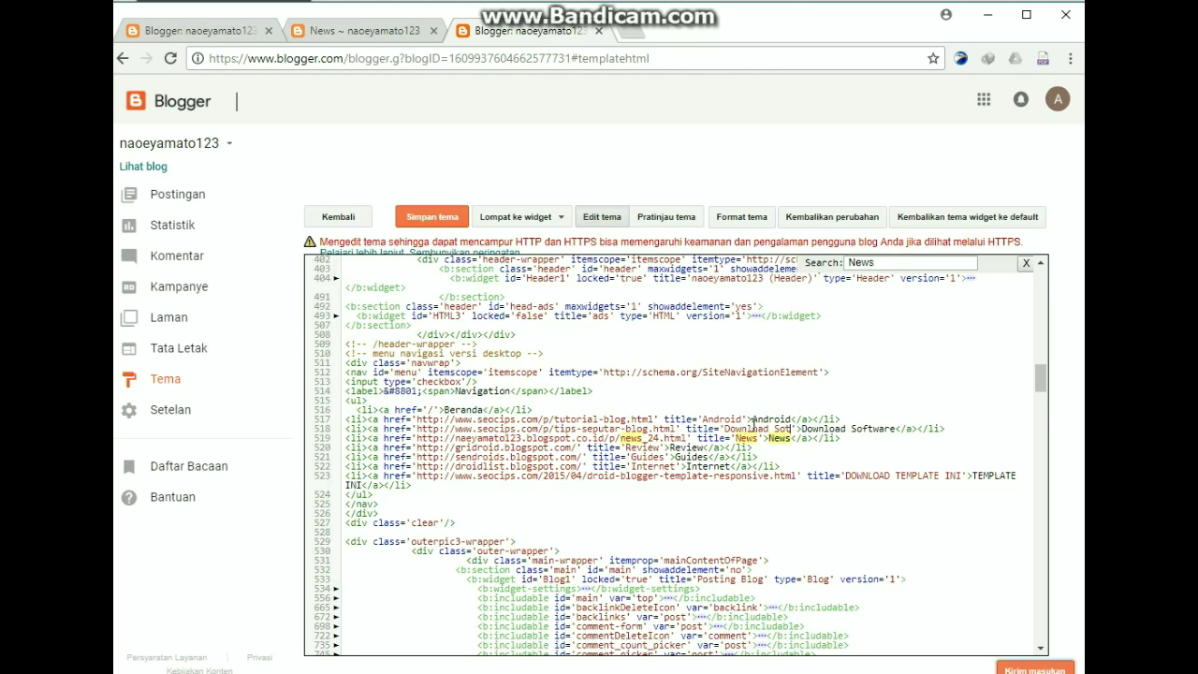
{"action": "type", "text": "ware"}
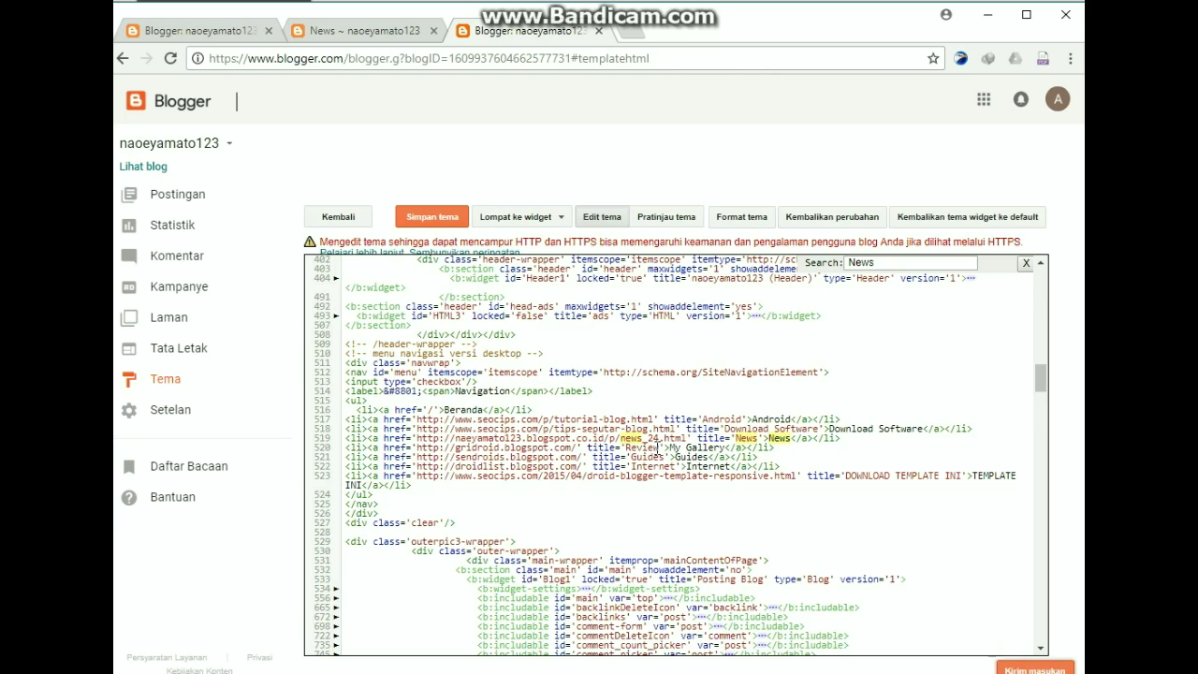
Replace the title attribute Review with My Gallery on the My Gallery menu link
{"action": "key", "text": "BackSpace"}
{"action": "key", "text": "BackSpace"}
{"action": "key", "text": "BackSpace"}
{"action": "key", "text": "BackSpace"}
{"action": "key", "text": "BackSpace"}
{"action": "key", "text": "BackSpace"}
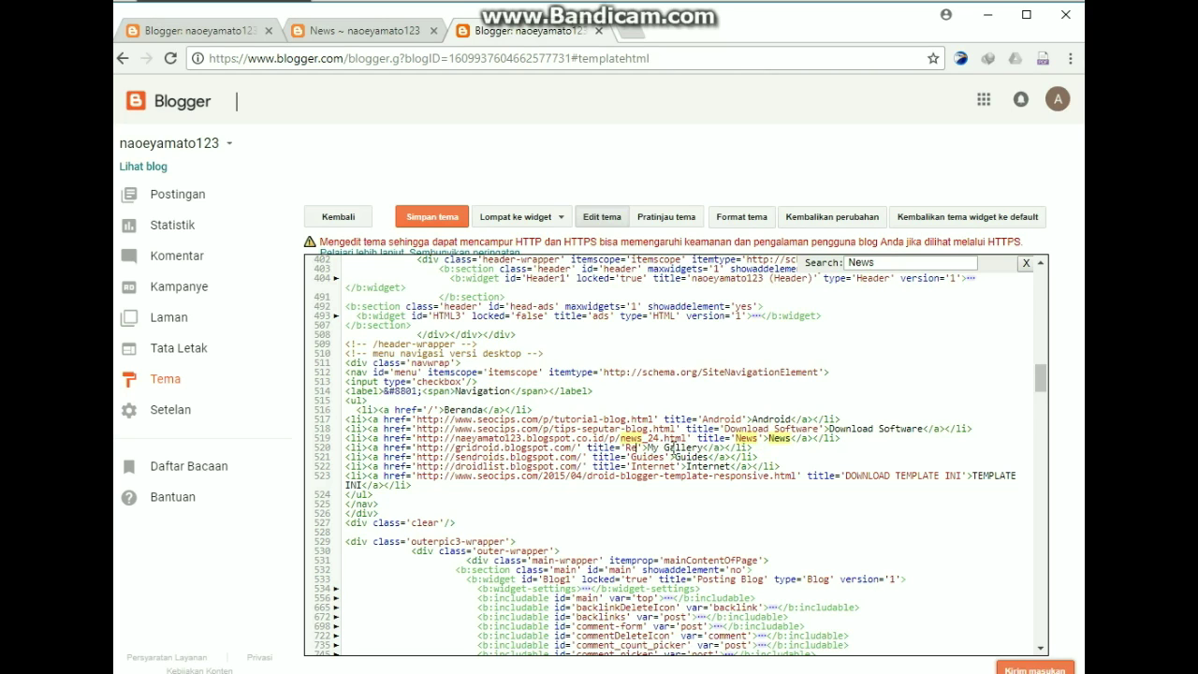
{"action": "type", "text": "My G"}
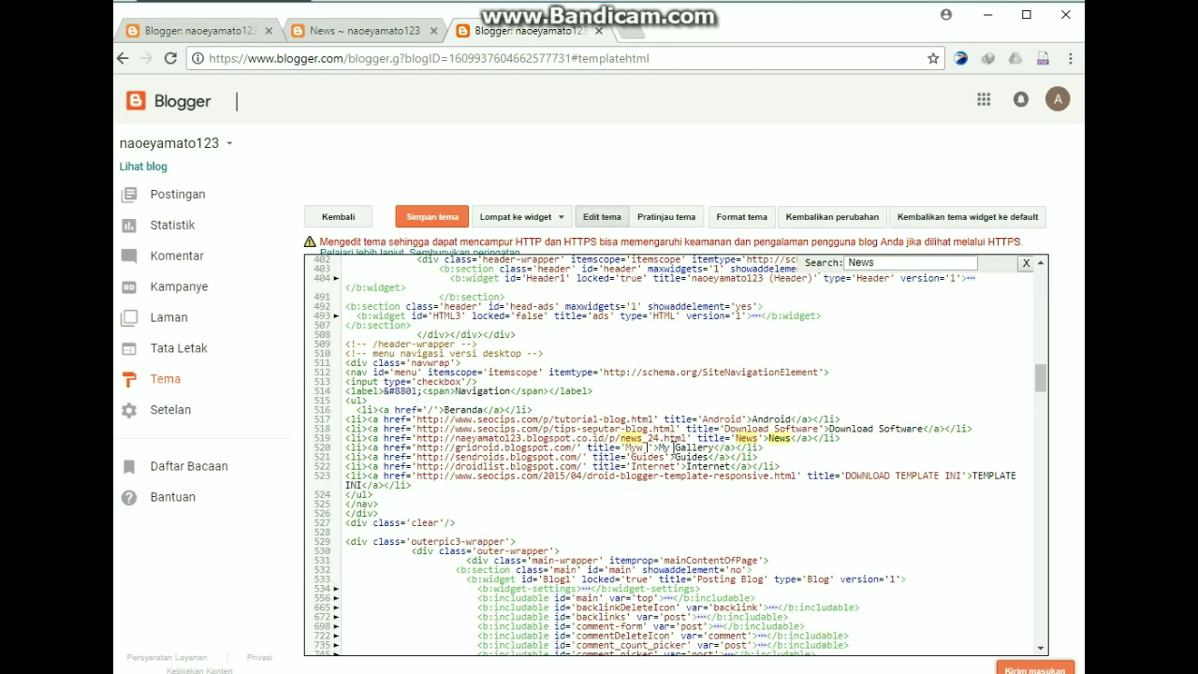
{"action": "type", "text": "allery"}
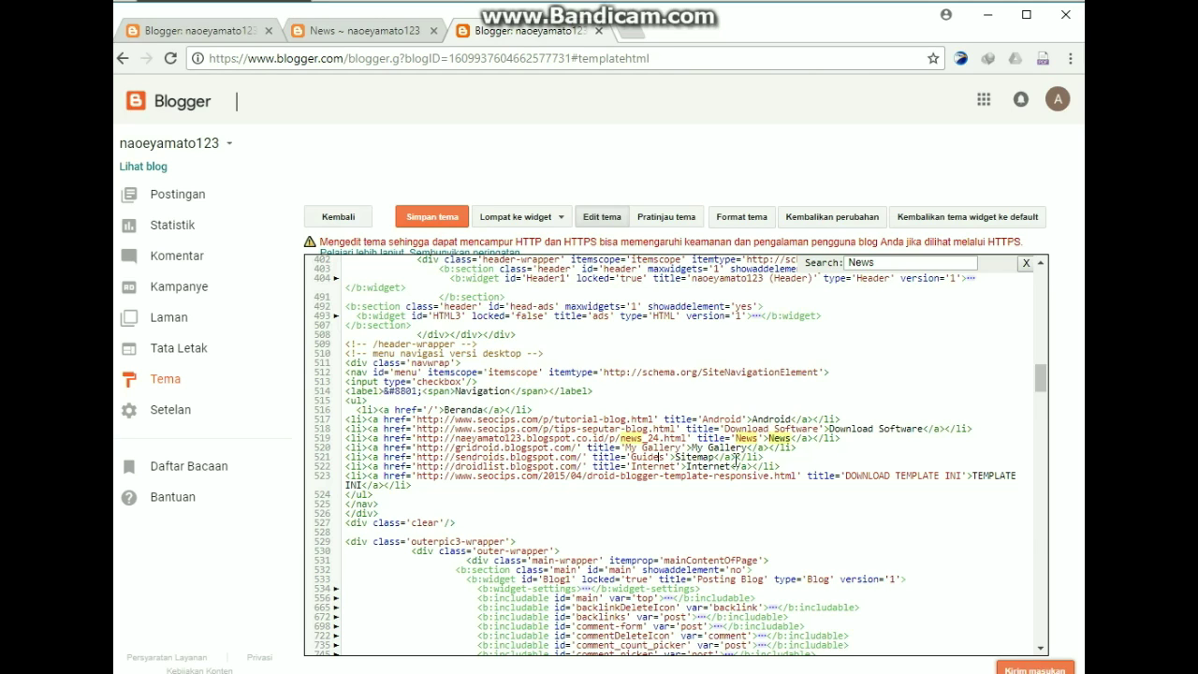
Replace the title attribute Guides with Sitemap on the Sitemap menu link
{"action": "key", "text": "BackSpace"}
{"action": "key", "text": "BackSpace"}
{"action": "key", "text": "BackSpace"}
{"action": "key", "text": "BackSpace"}
{"action": "key", "text": "BackSpace"}
{"action": "key", "text": "BackSpace"}
{"action": "type", "text": "Sitemap"}
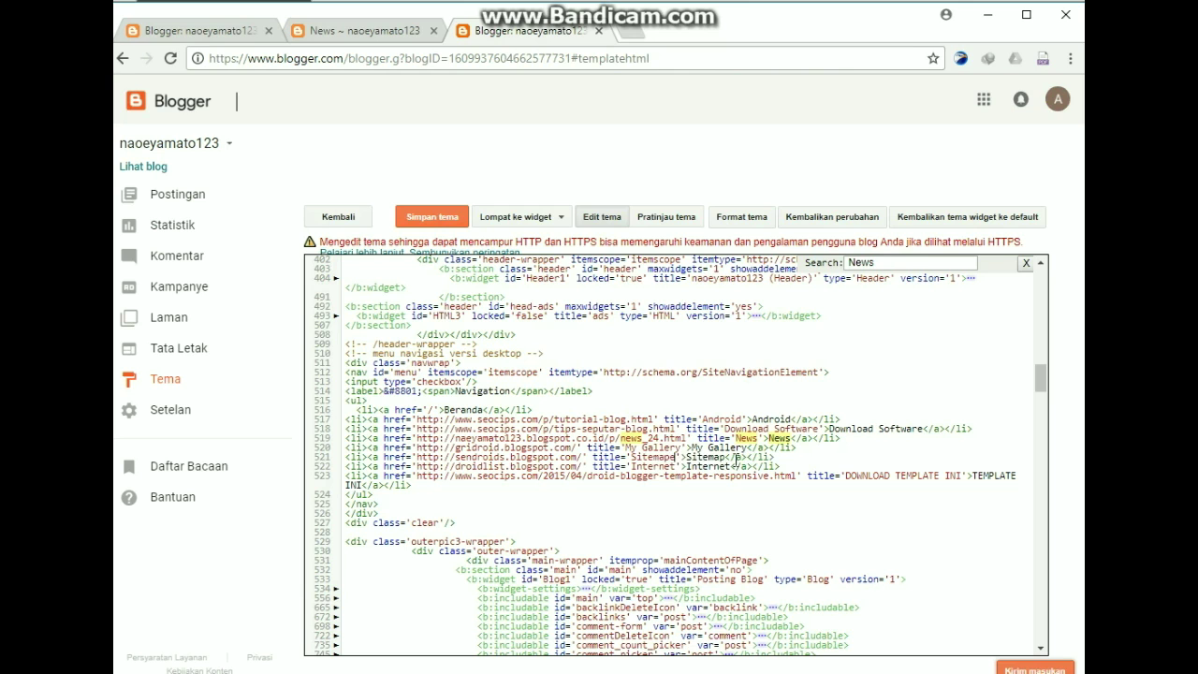
Close the News page, copy the published Daftar Isi Atau Sitemap page's web address and close that page too
{"action": "left_click", "coordinate": [359, 28]}
{"action": "left_click", "coordinate": [433, 30]}
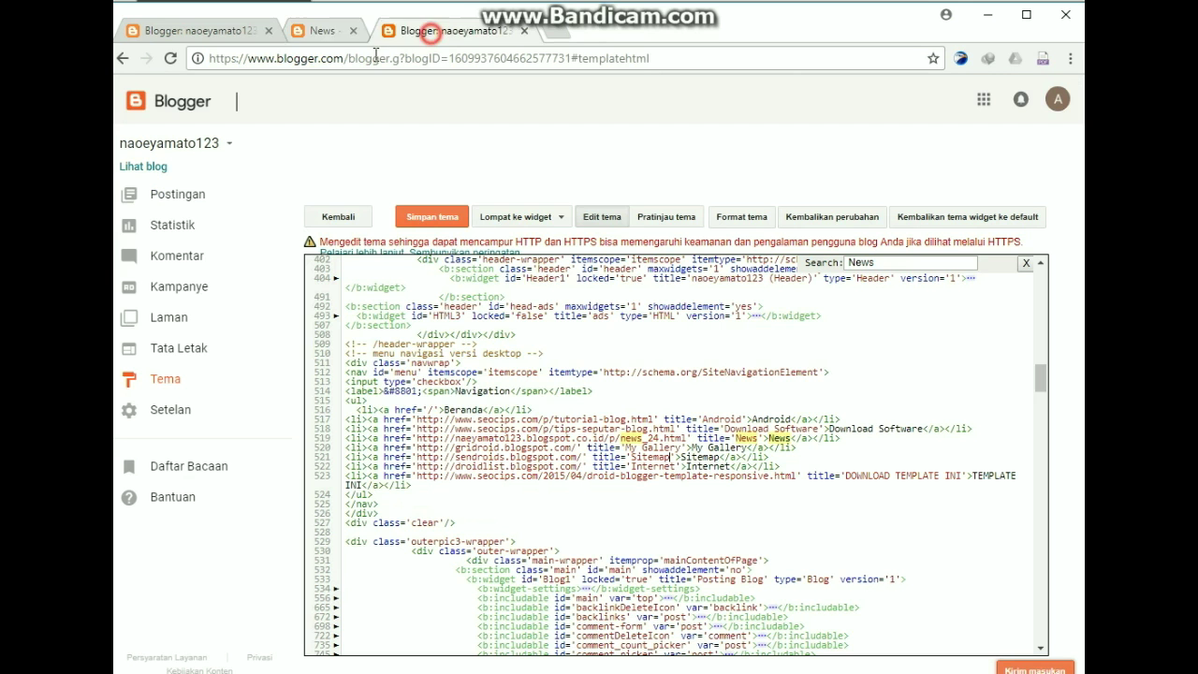
{"action": "left_click", "coordinate": [234, 30]}
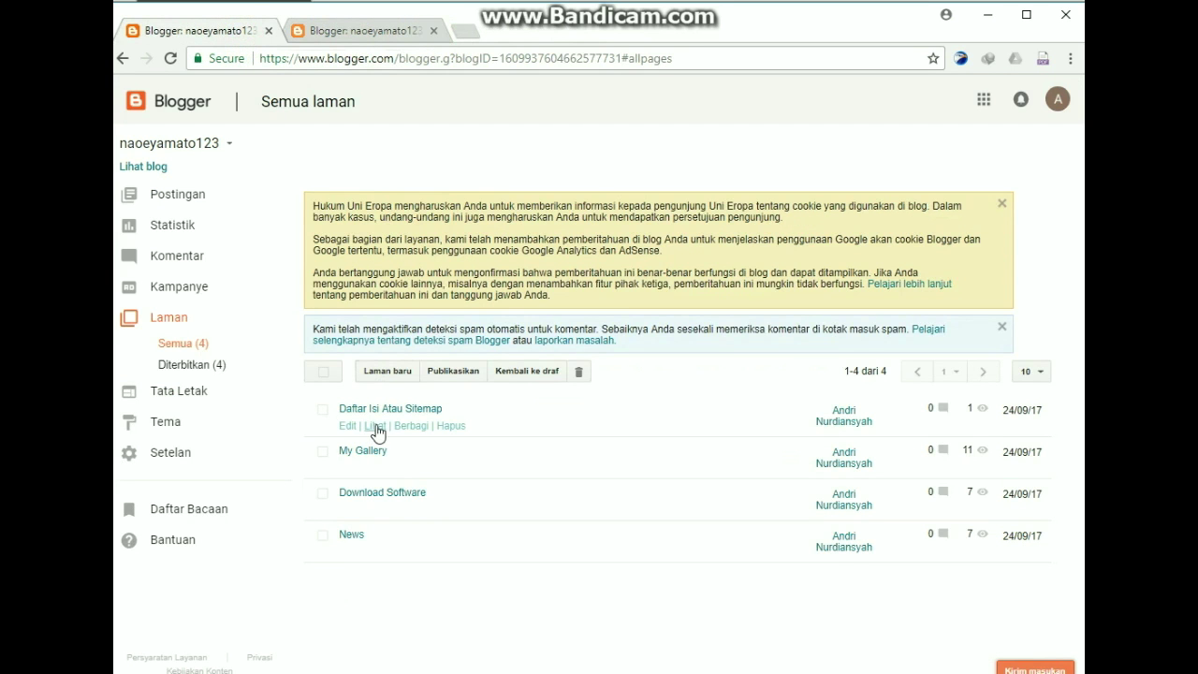
{"action": "right_click", "coordinate": [376, 426]}
{"action": "left_click", "coordinate": [417, 437]}
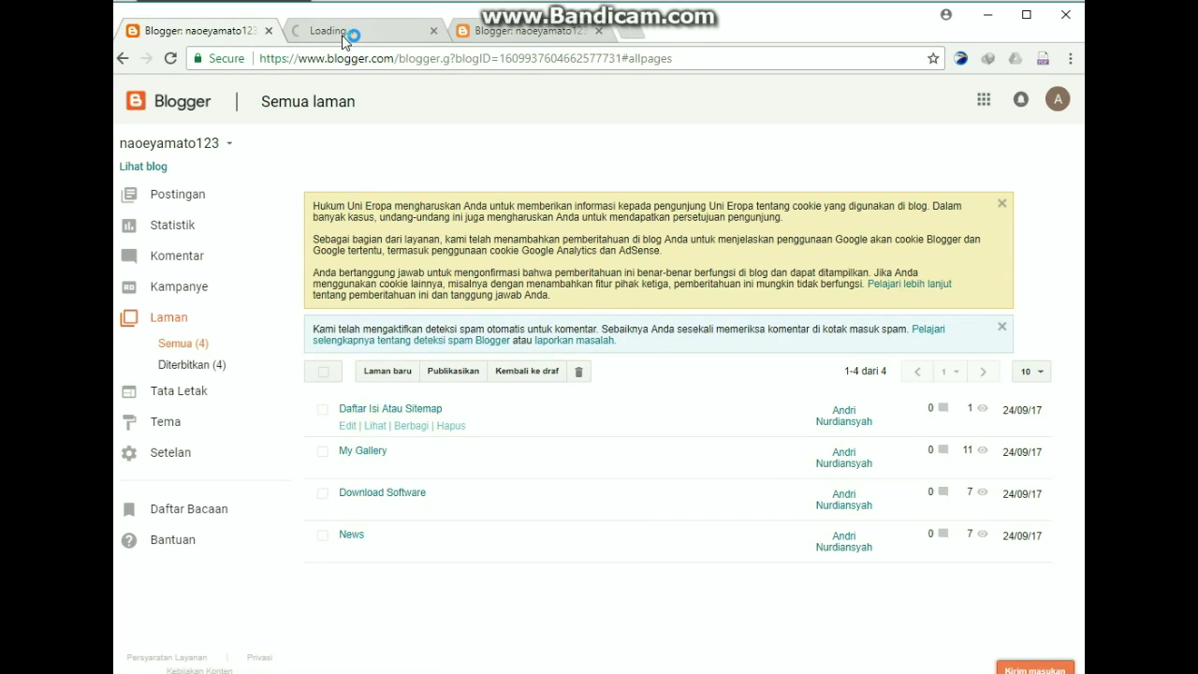
{"action": "left_click", "coordinate": [340, 30]}
{"action": "left_click", "coordinate": [344, 64]}
{"action": "key", "text": "ctrl+c"}
{"action": "right_click", "coordinate": [343, 70]}
{"action": "left_click", "coordinate": [376, 101]}
{"action": "left_click", "coordinate": [433, 30]}
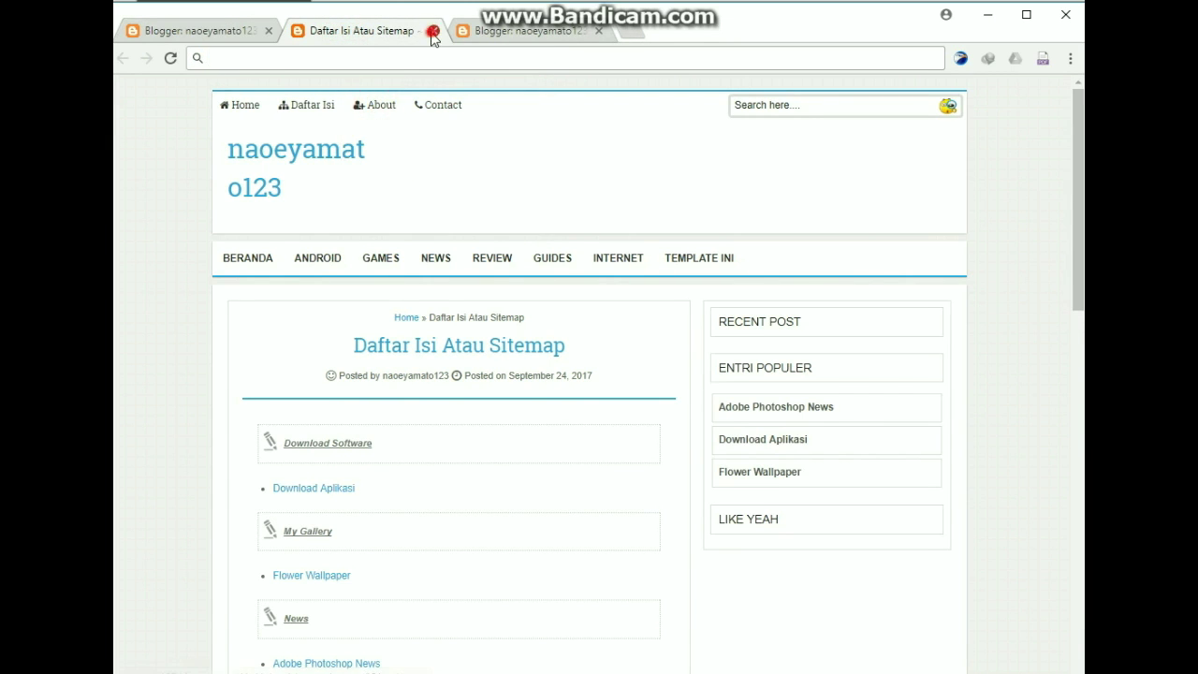
Replace the Sitemap menu link's address in the theme code with the copied sitemap page address ending in /p/daftar-isi-atau-sitemap_30.html
{"action": "left_click", "coordinate": [387, 33]}
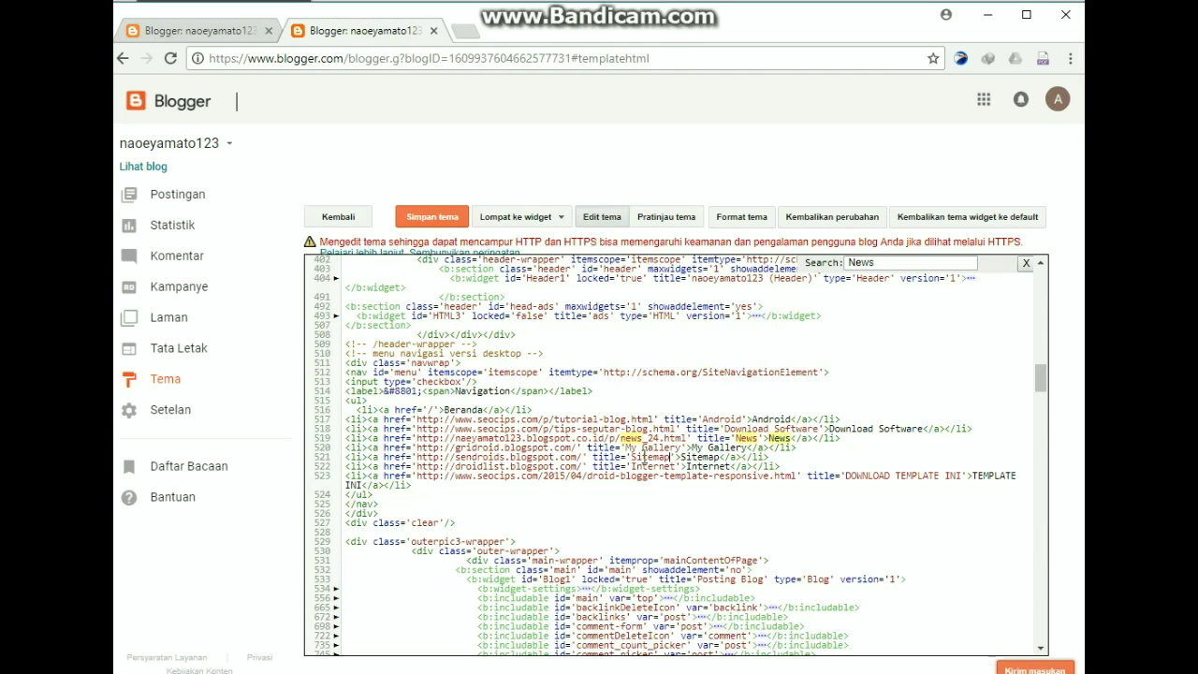
{"action": "left_click_drag", "start_coordinate": [582, 457], "coordinate": [423, 455]}
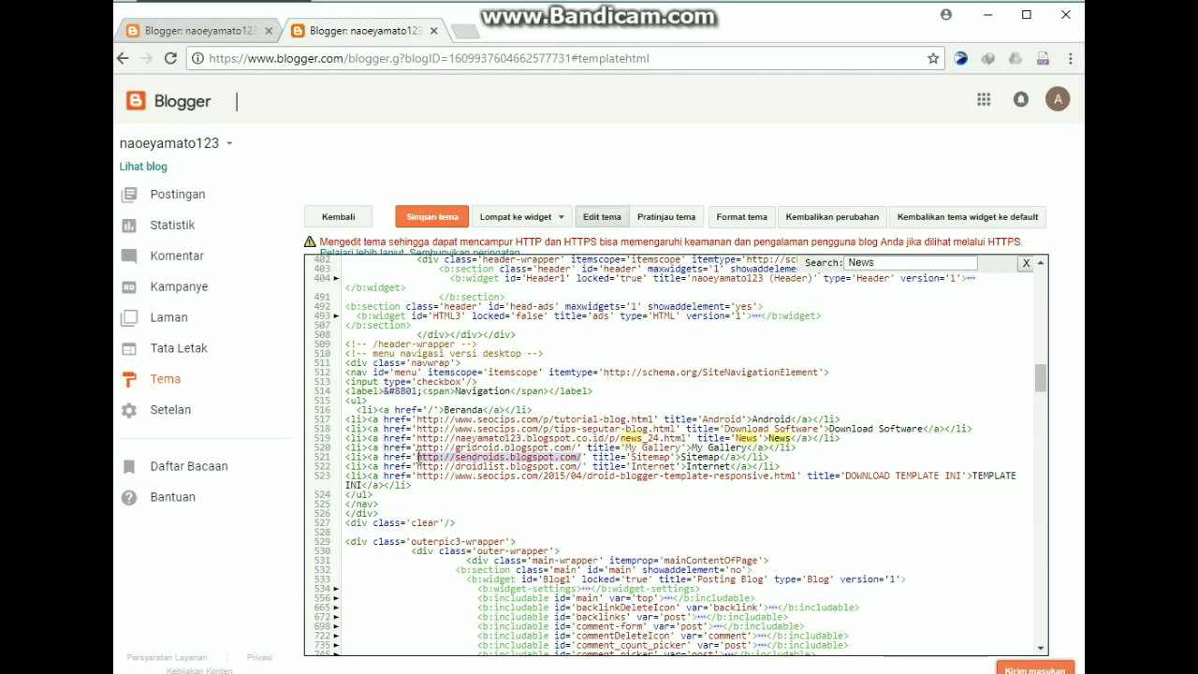
{"action": "right_click", "coordinate": [433, 458]}
{"action": "left_click", "coordinate": [514, 206]}
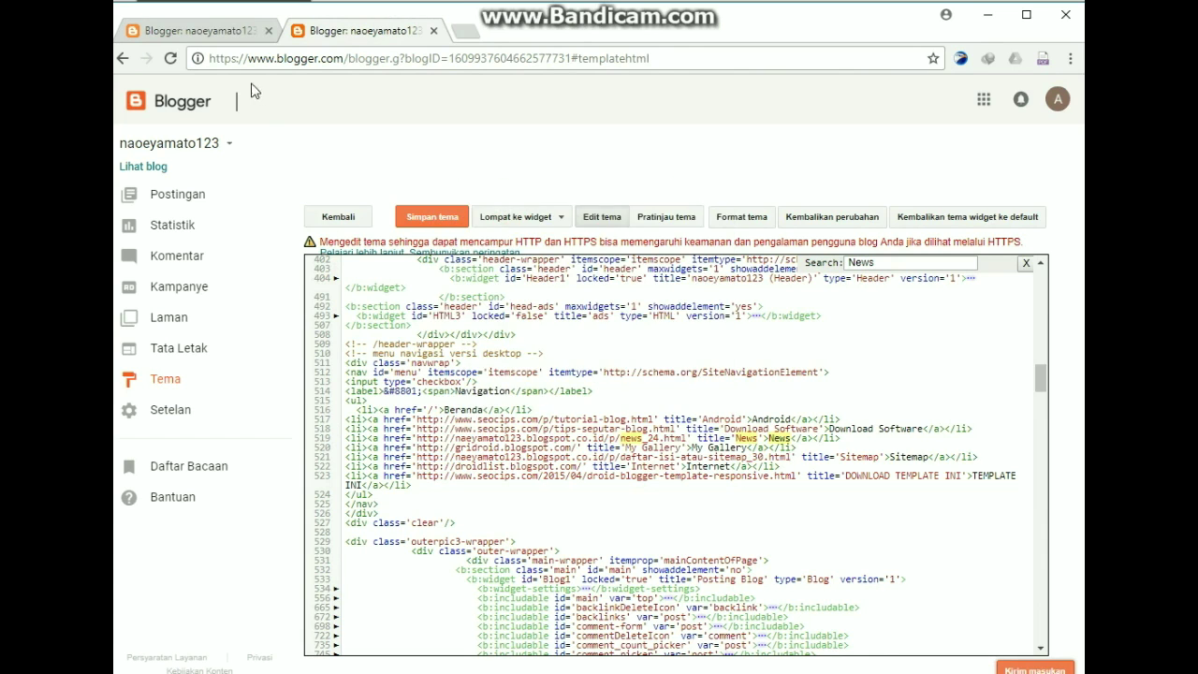
View the published My Gallery page from the pages list, copy its web address and close the page
{"action": "left_click", "coordinate": [204, 20]}
{"action": "right_click", "coordinate": [378, 469]}
{"action": "left_click", "coordinate": [456, 482]}
{"action": "left_click", "coordinate": [360, 30]}
{"action": "left_click", "coordinate": [357, 61]}
{"action": "right_click", "coordinate": [356, 61]}
{"action": "left_click", "coordinate": [384, 105]}
{"action": "left_click", "coordinate": [433, 30]}
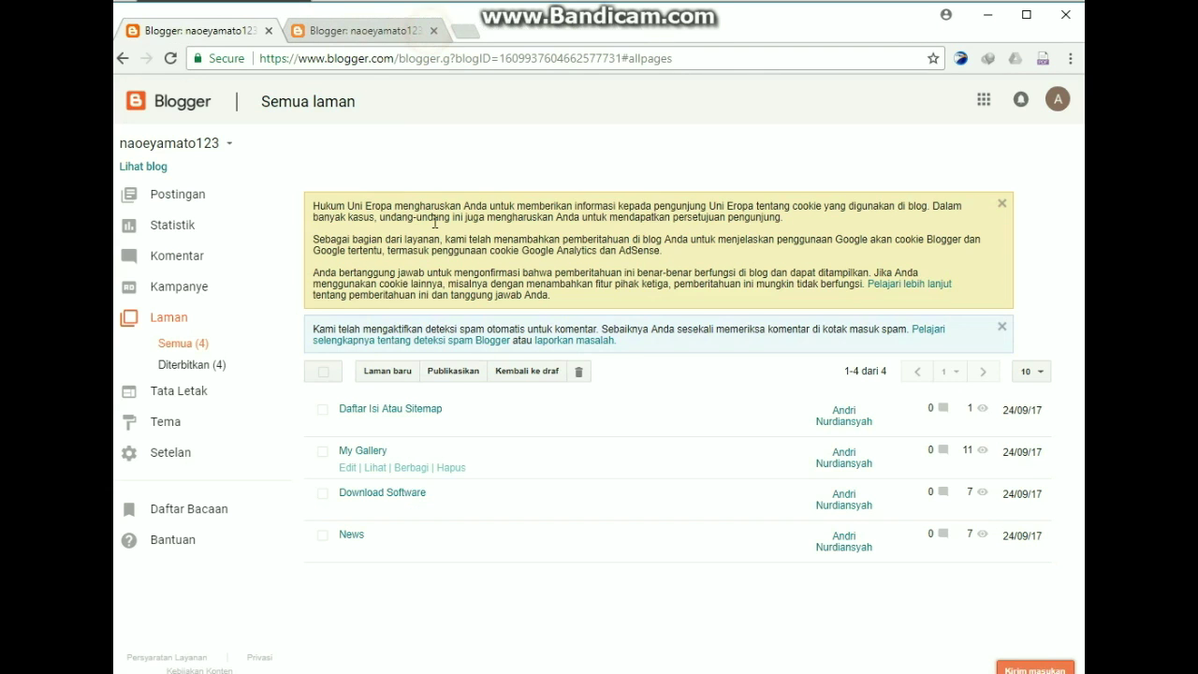
Replace the My Gallery menu link's address in the theme code with the copied page address ending in /p/my-gallery_24.html
{"action": "left_click", "coordinate": [366, 33]}
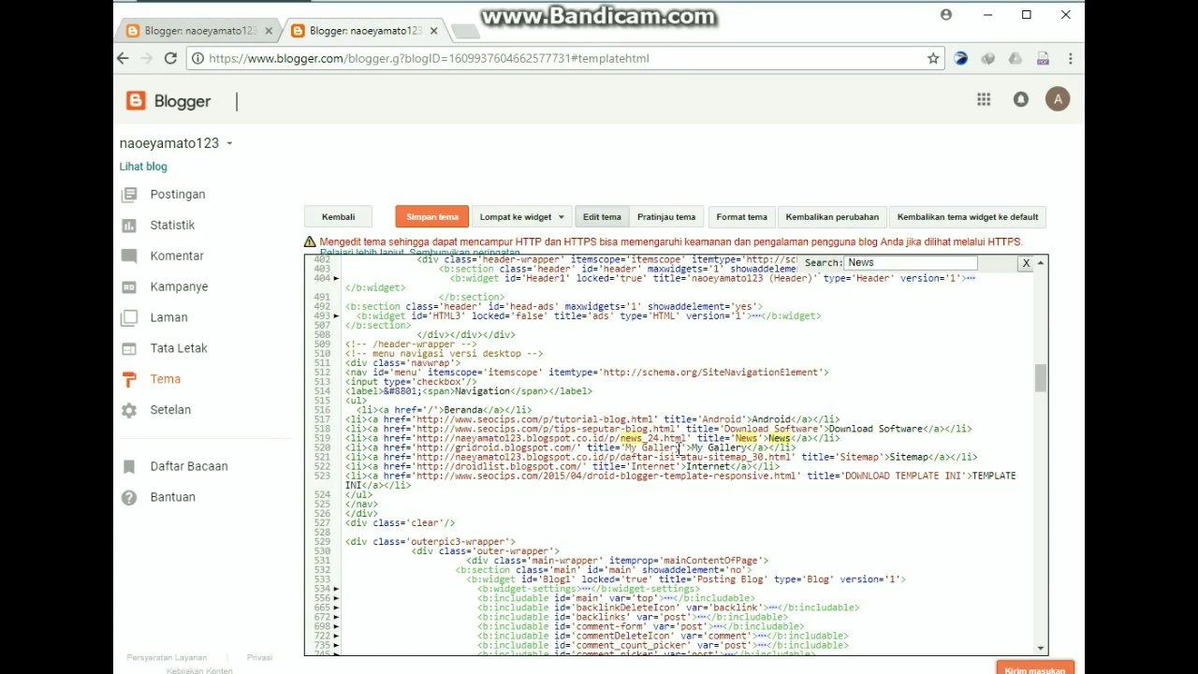
{"action": "left_click_drag", "start_coordinate": [577, 446], "coordinate": [449, 447]}
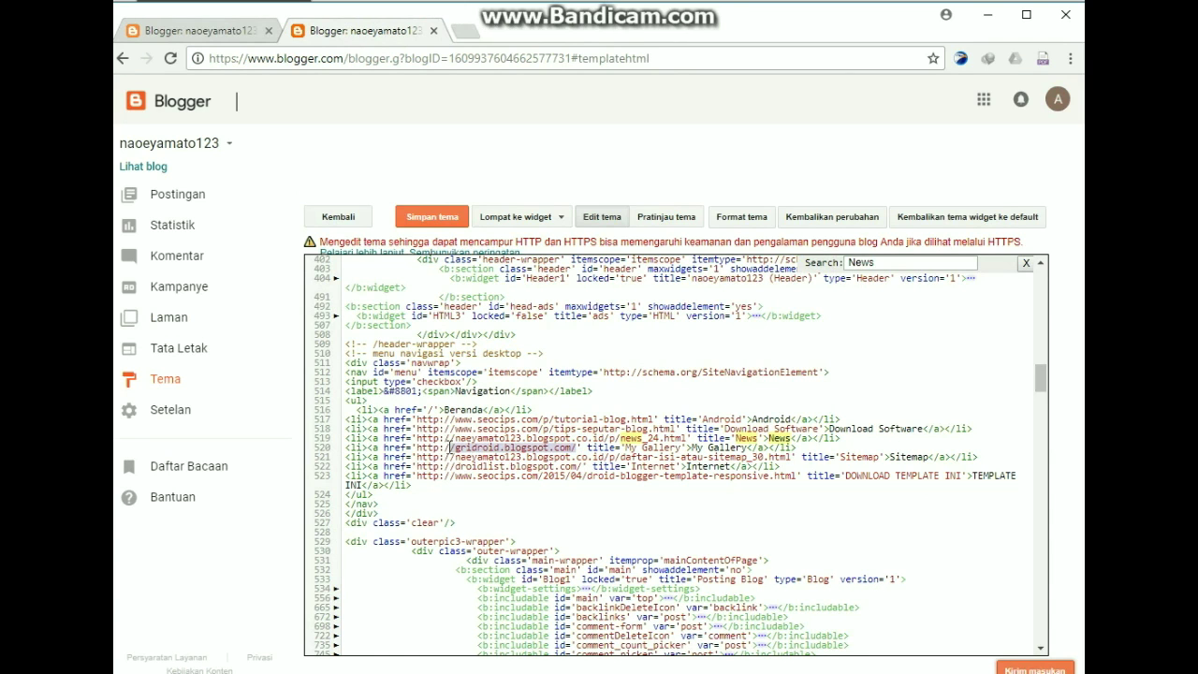
{"action": "right_click", "coordinate": [421, 446]}
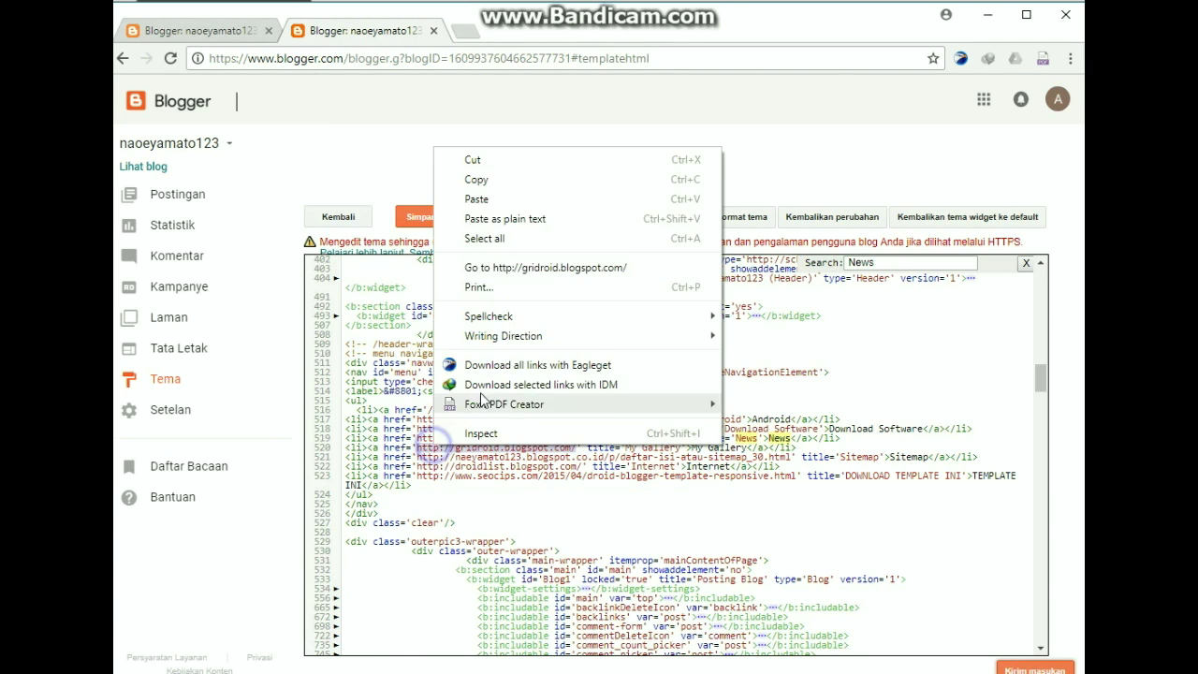
{"action": "left_click", "coordinate": [529, 200]}
View the published Download Software page from the pages list and take its web address to the clipboard
{"action": "left_click", "coordinate": [233, 35]}
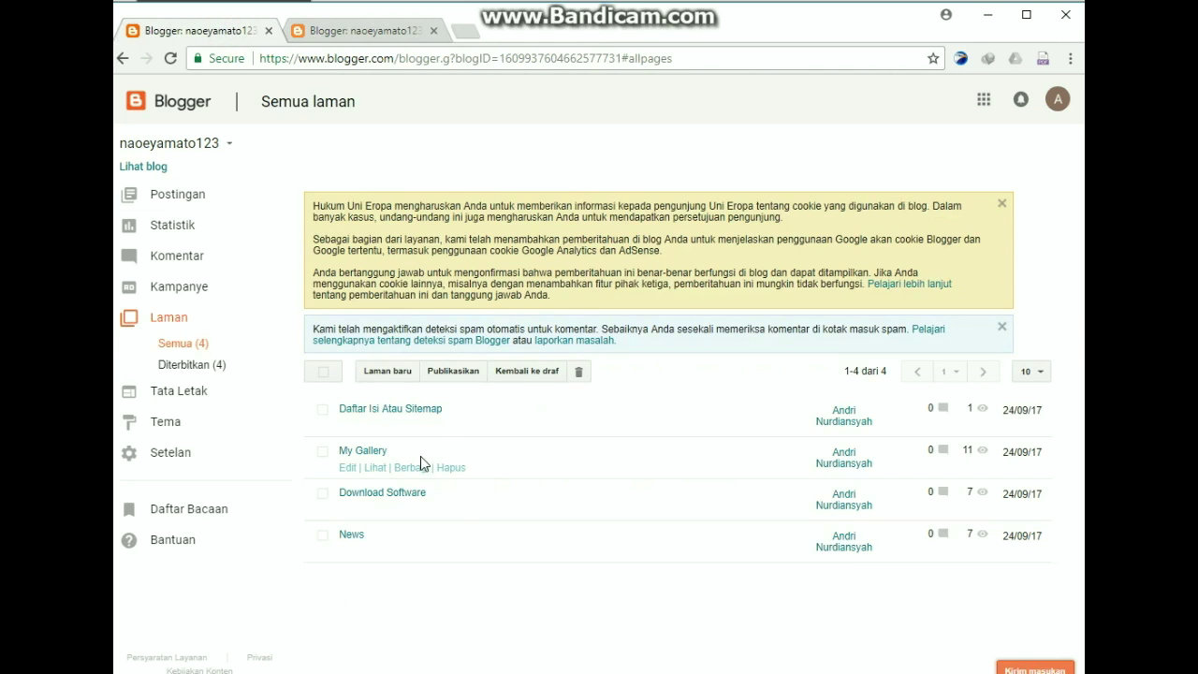
{"action": "left_click", "coordinate": [376, 511]}
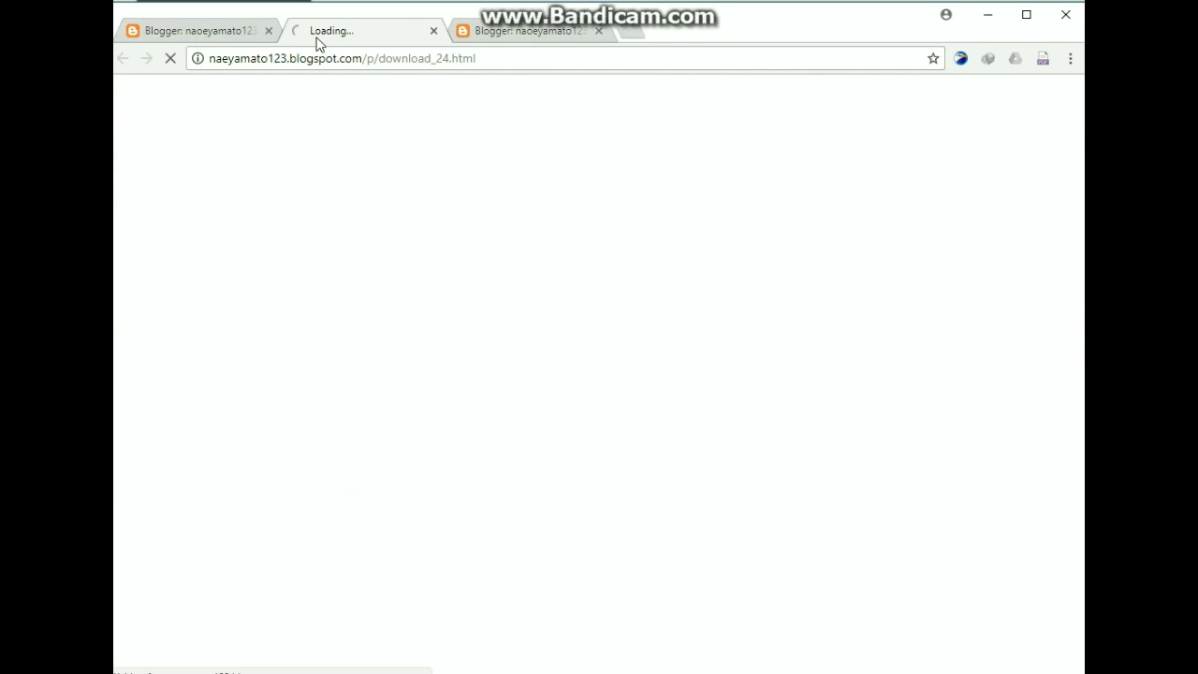
{"action": "right_click", "coordinate": [355, 58]}
{"action": "left_click", "coordinate": [383, 106]}
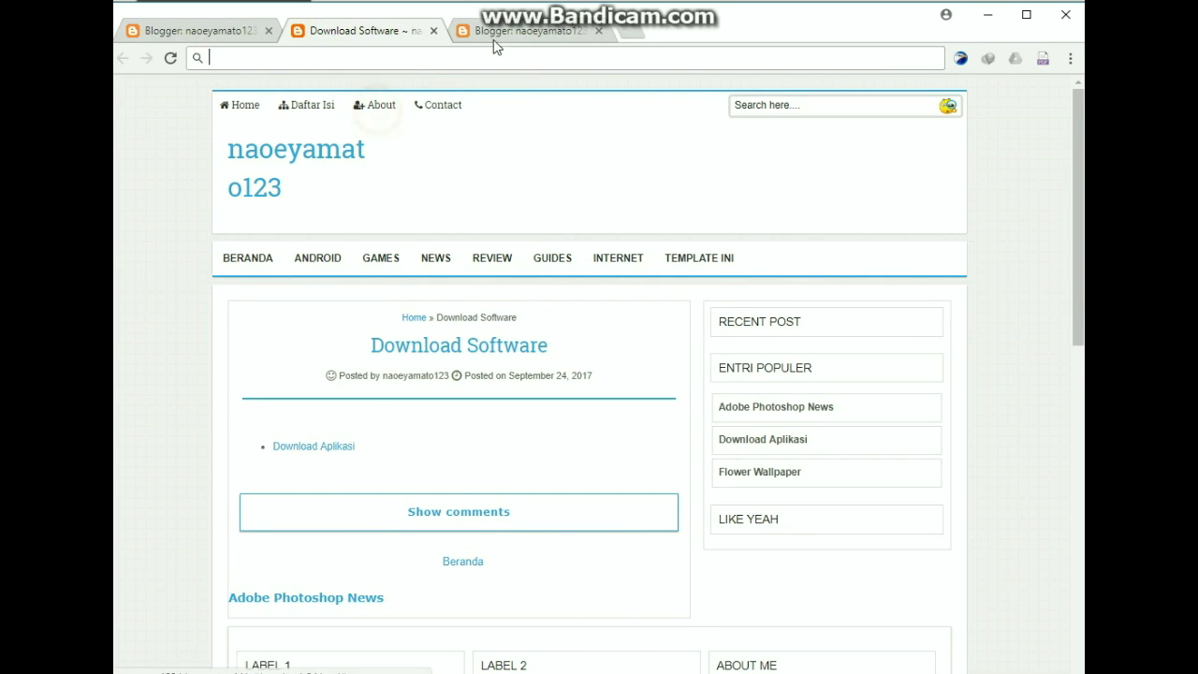
Replace the Download Software menu link's address in the theme code with the copied page address ending in /p/download_24.html
{"action": "left_click", "coordinate": [492, 36]}
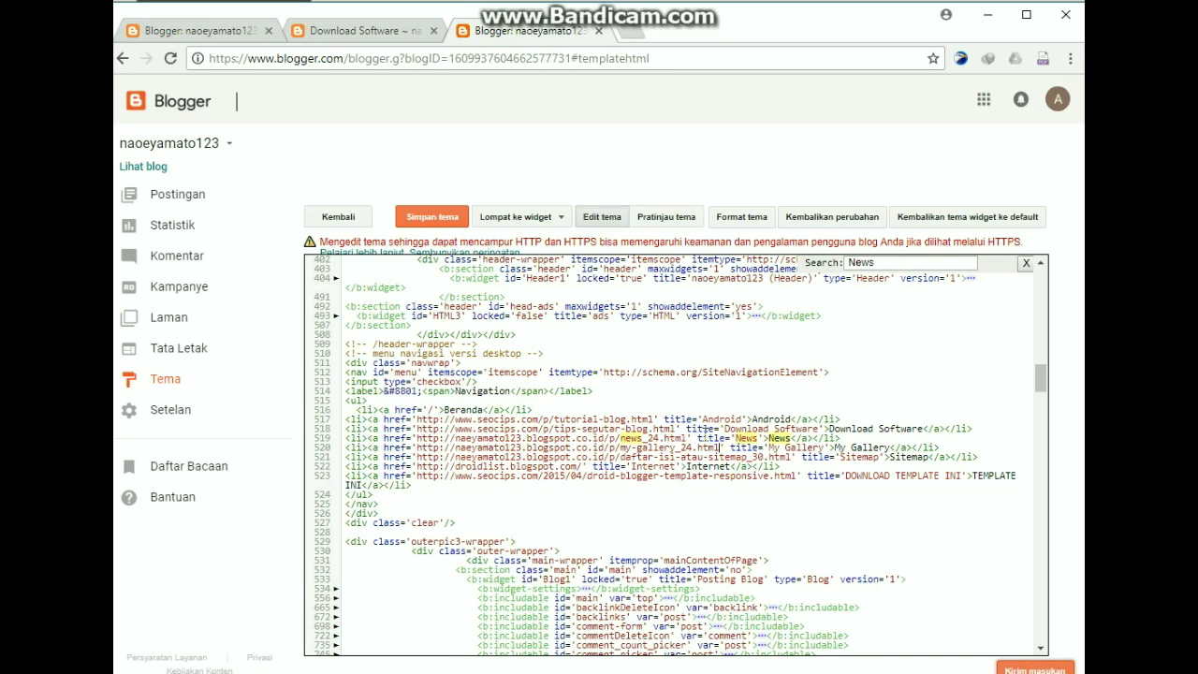
{"action": "left_click_drag", "start_coordinate": [672, 429], "coordinate": [418, 428]}
{"action": "right_click", "coordinate": [421, 429]}
{"action": "left_click", "coordinate": [513, 186]}
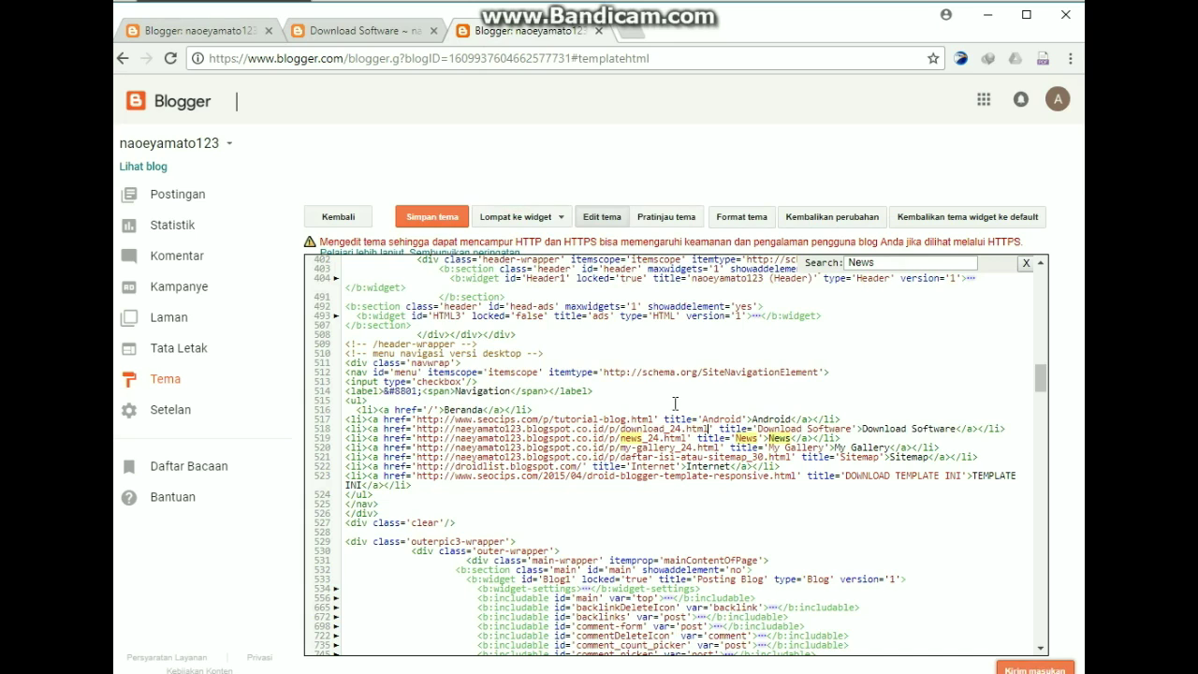
Save the edited theme and close the published Download Software page
{"action": "left_click", "coordinate": [435, 217]}
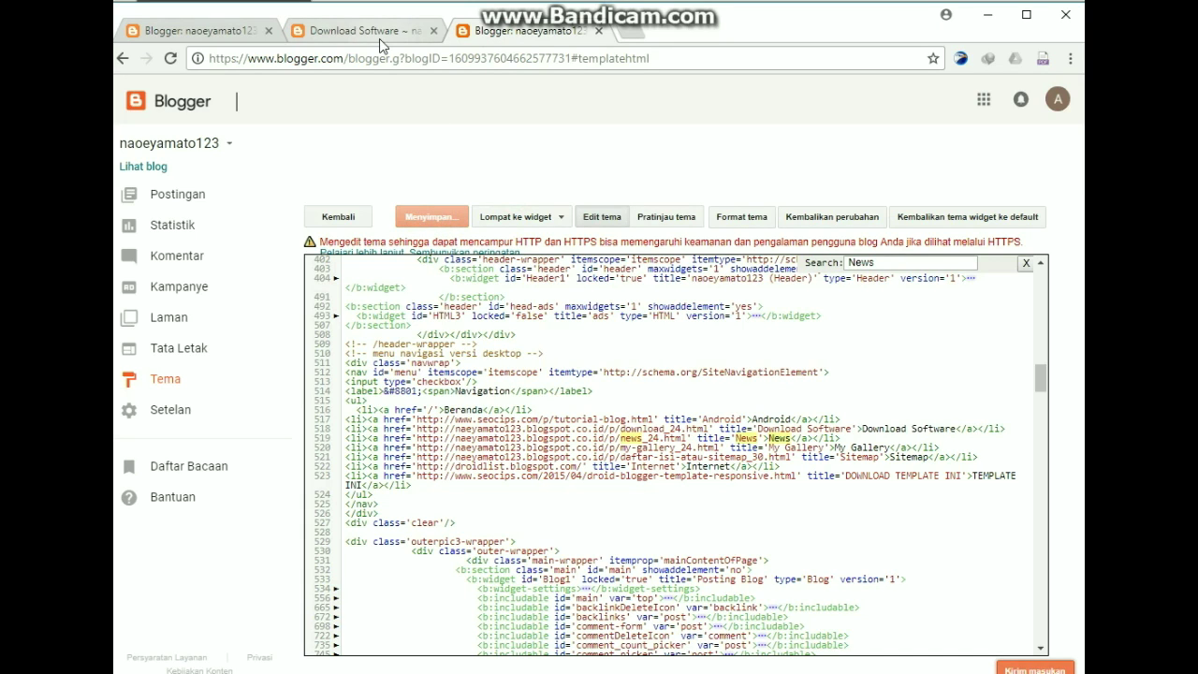
{"action": "left_click", "coordinate": [434, 31]}
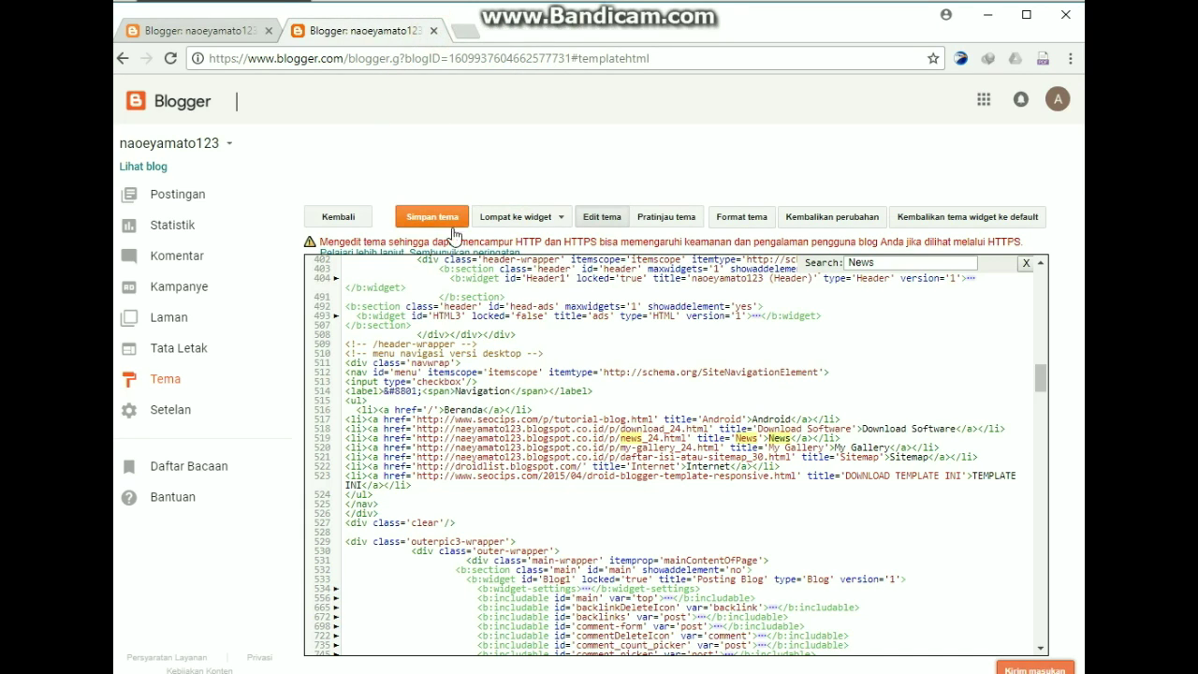
{"action": "left_click", "coordinate": [441, 216]}
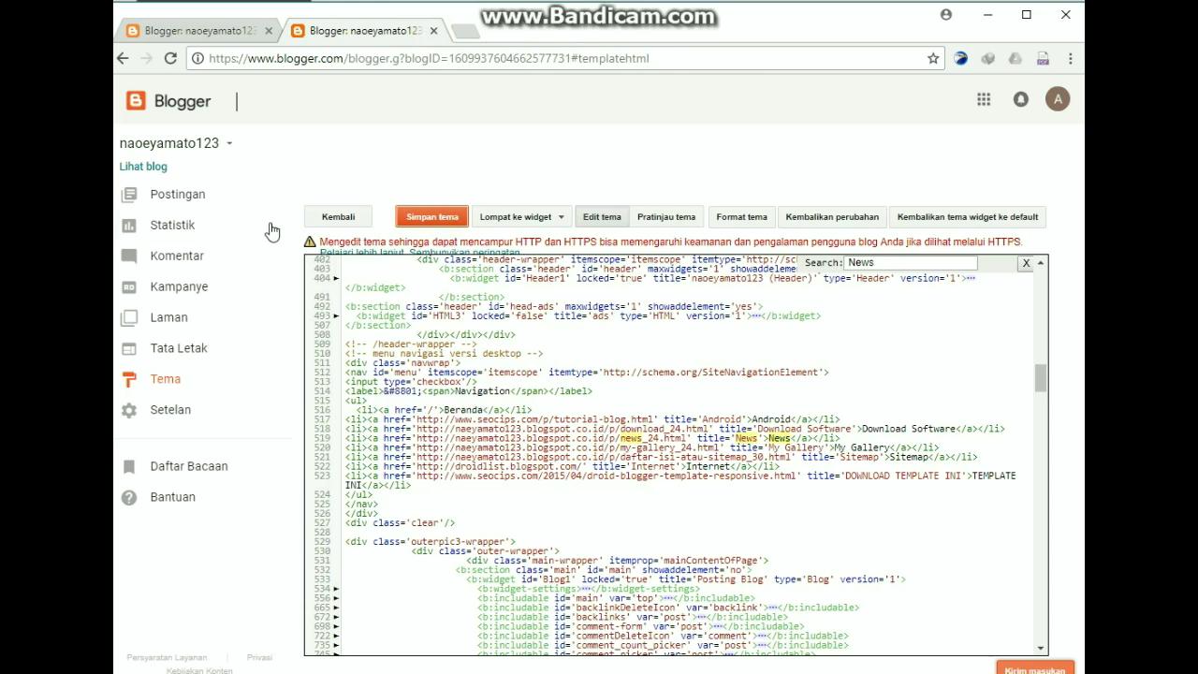
View the blog and test the Download Software, News, My Gallery and Sitemap menu links, looking through the sitemap page
{"action": "left_click", "coordinate": [131, 166]}
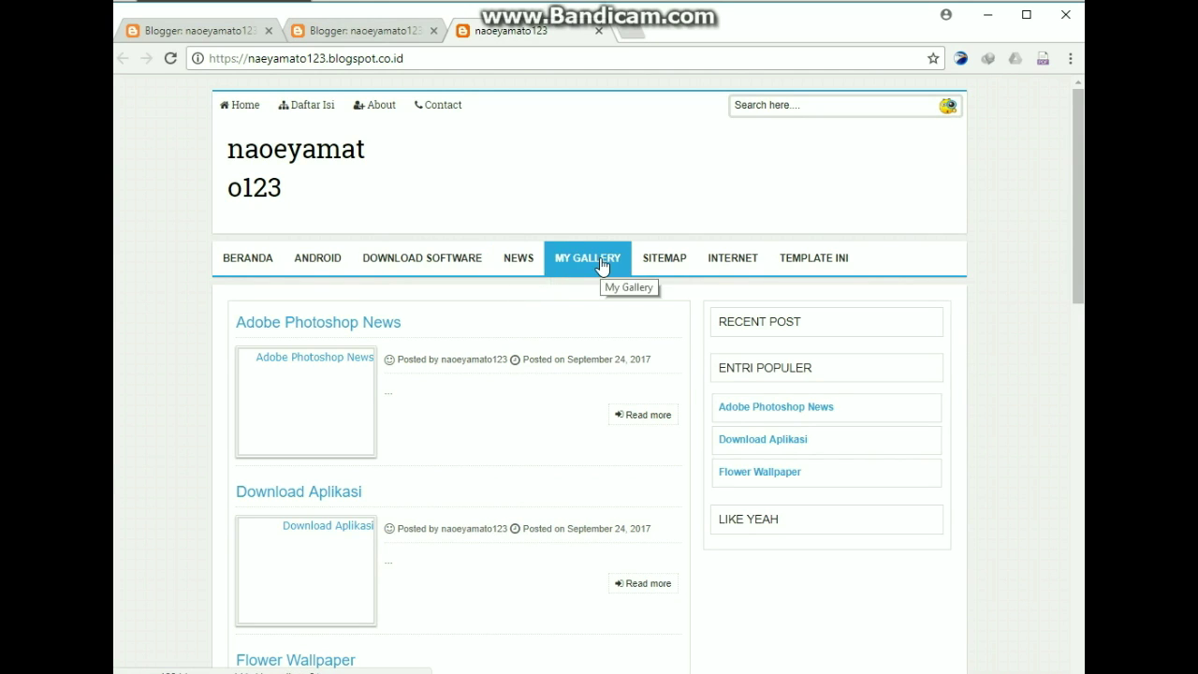
{"action": "left_click", "coordinate": [438, 260]}
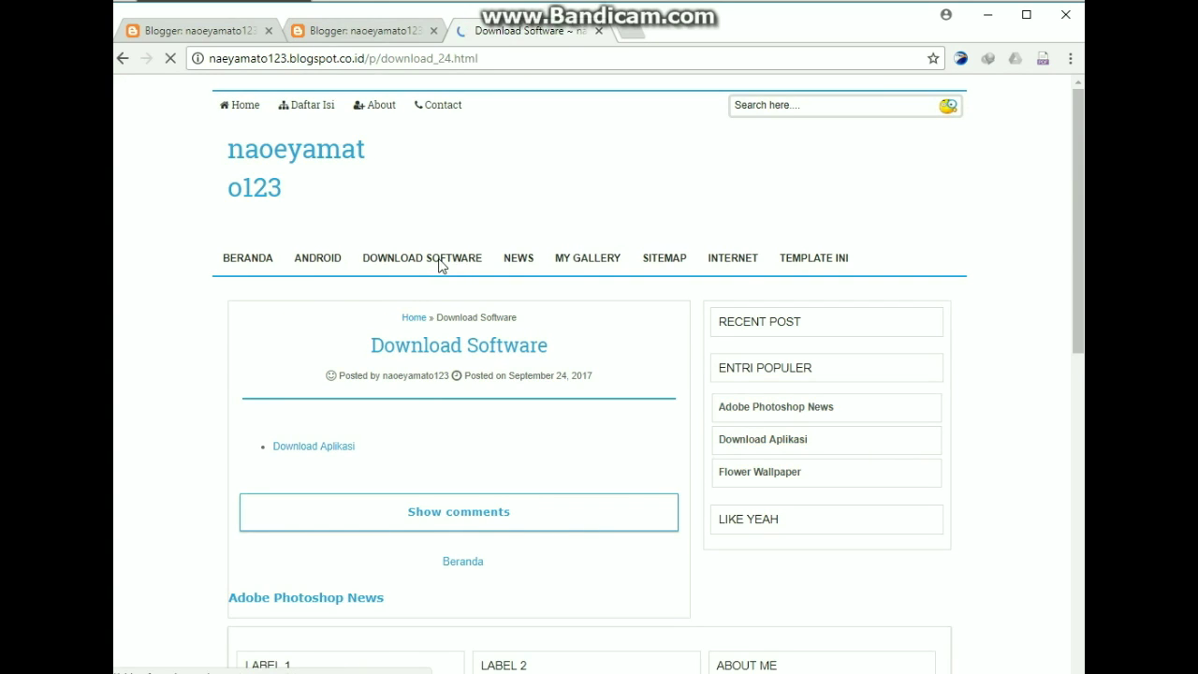
{"action": "left_click", "coordinate": [520, 260]}
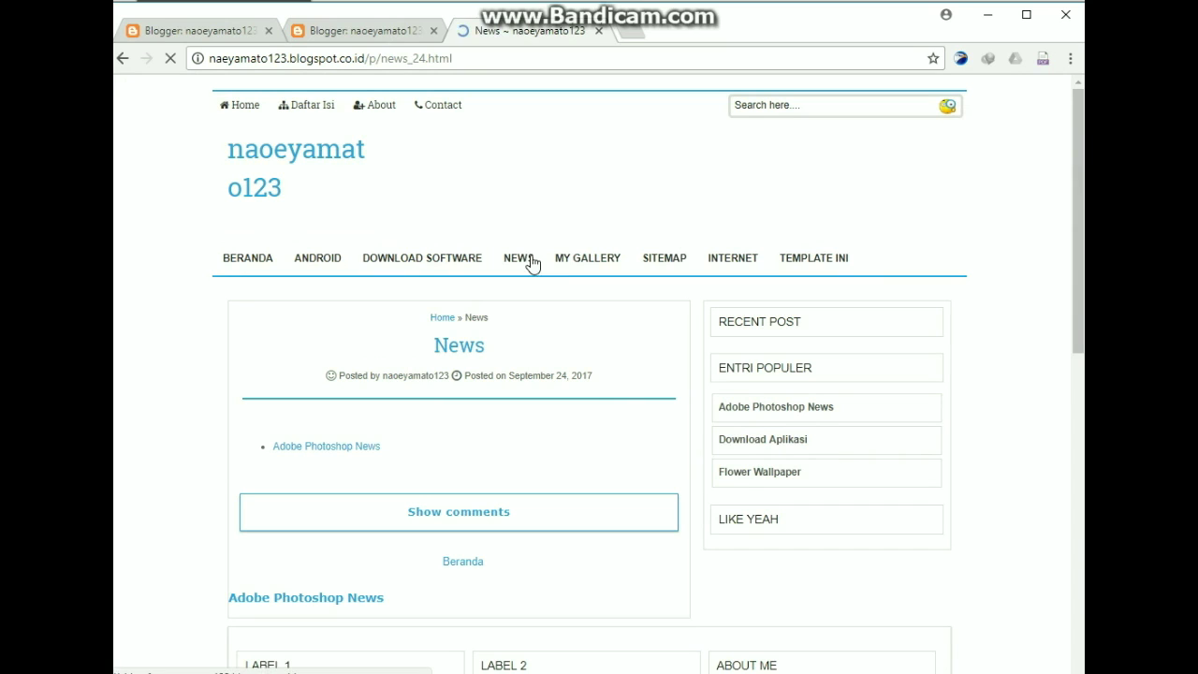
{"action": "left_click", "coordinate": [608, 260]}
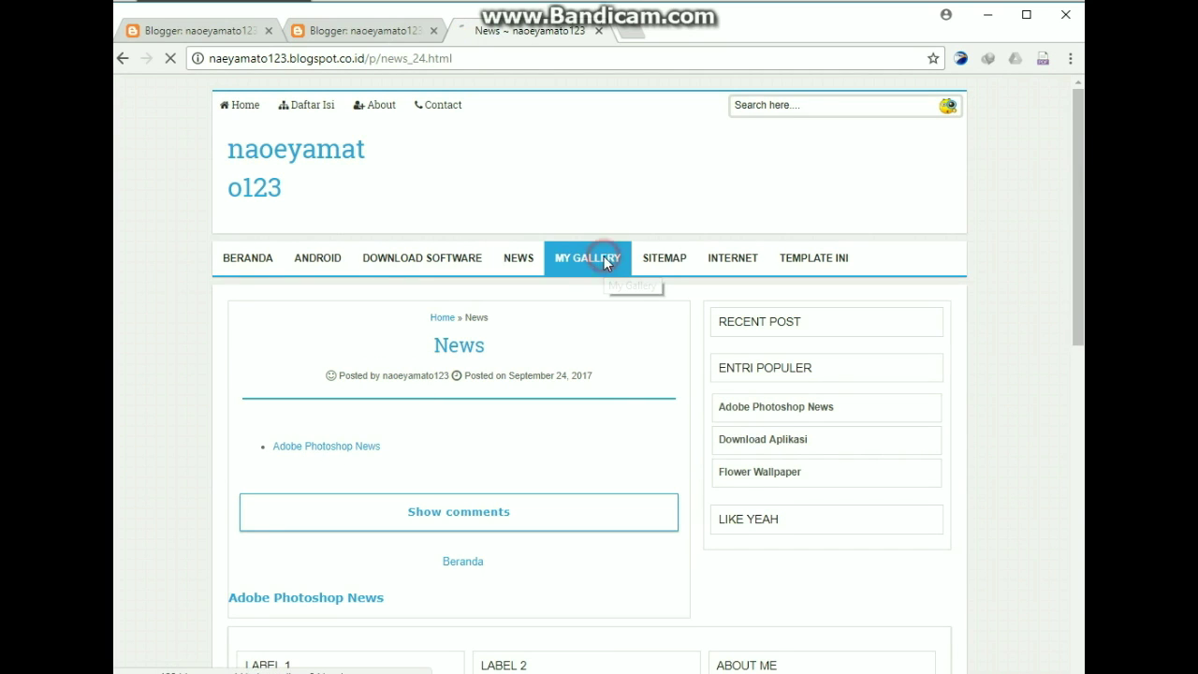
{"action": "left_click", "coordinate": [687, 258]}
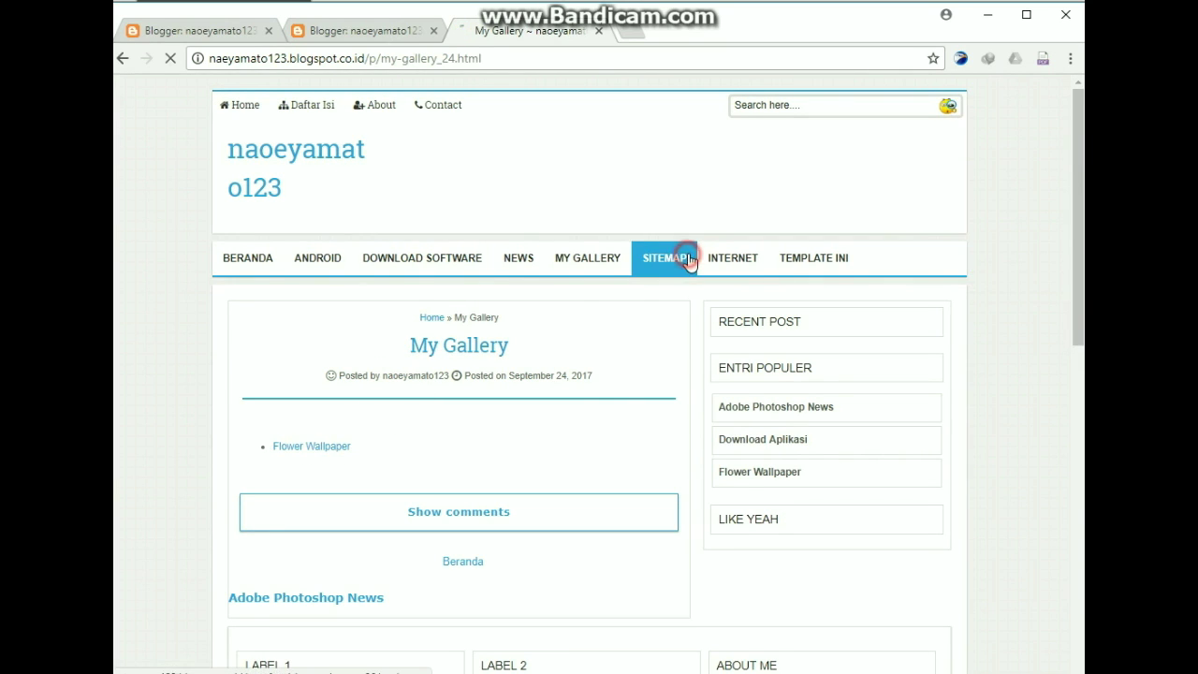
{"action": "left_click_drag", "start_coordinate": [1077, 164], "coordinate": [1077, 304]}
{"action": "scroll", "coordinate": [823, 341], "scroll_direction": "up", "scroll_amount": 2}
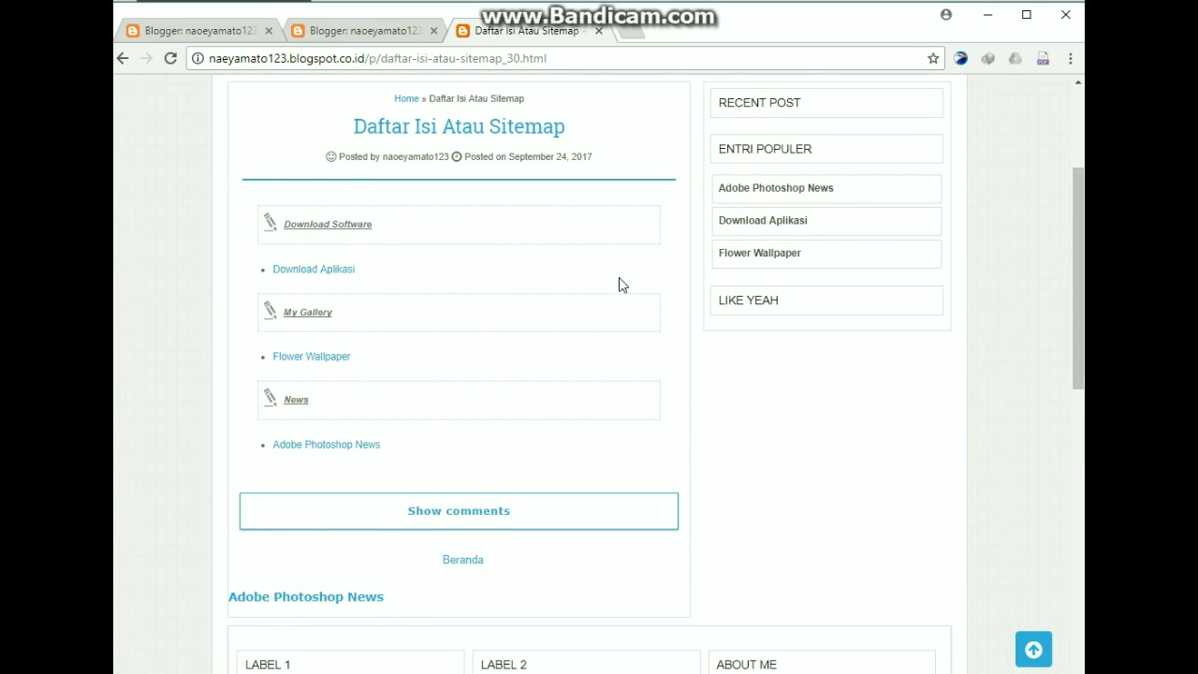
{"action": "scroll", "coordinate": [618, 174], "scroll_direction": "up", "scroll_amount": 3}
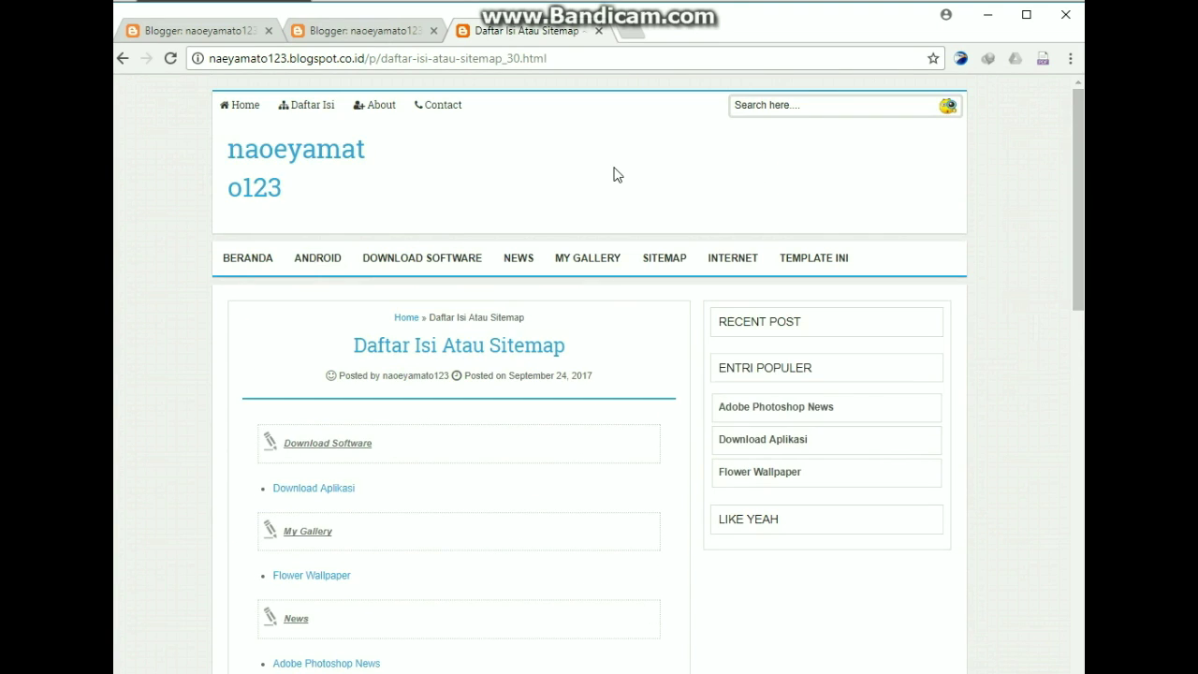
Test the Daftar Isi link in the blog's upper menu, look through the page it opens and close the blog
{"action": "left_click", "coordinate": [309, 106]}
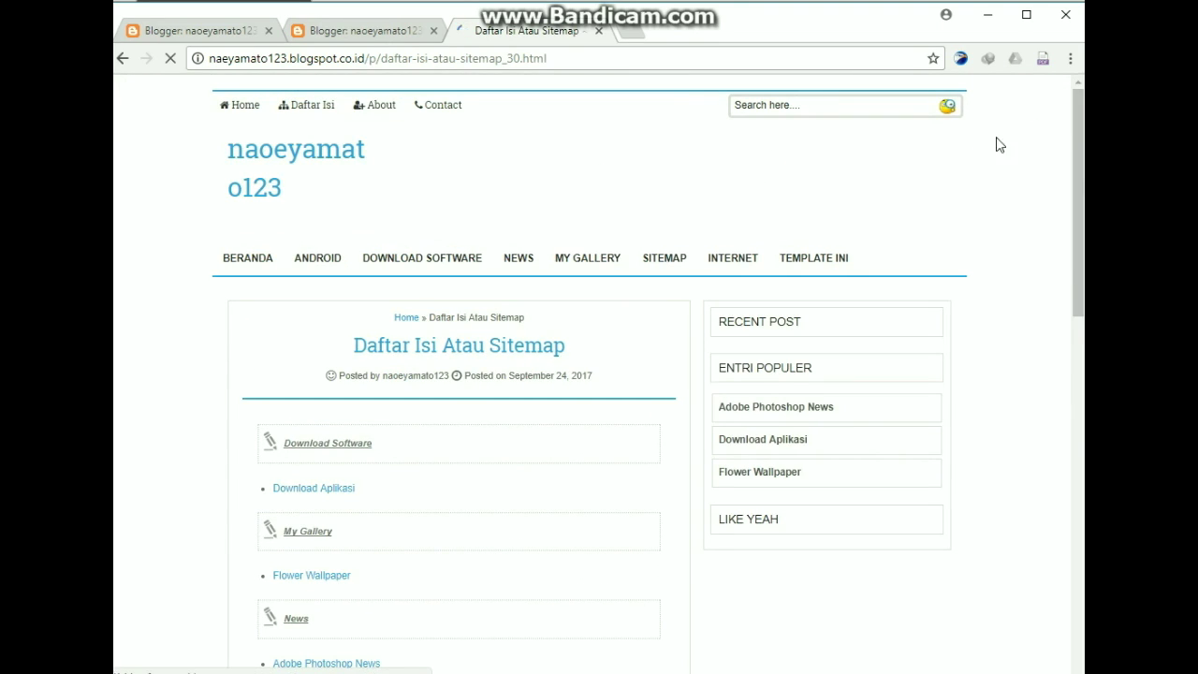
{"action": "scroll", "coordinate": [354, 405], "scroll_direction": "down", "scroll_amount": 2}
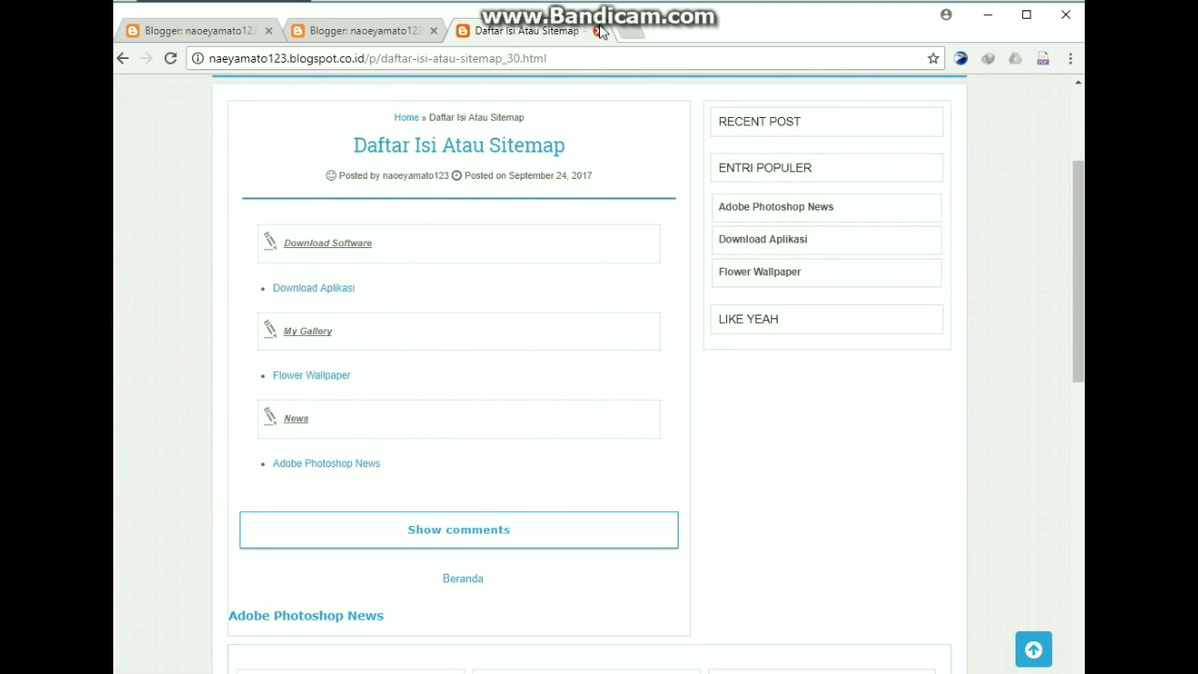
{"action": "scroll", "coordinate": [1062, 215], "scroll_direction": "up", "scroll_amount": 2}
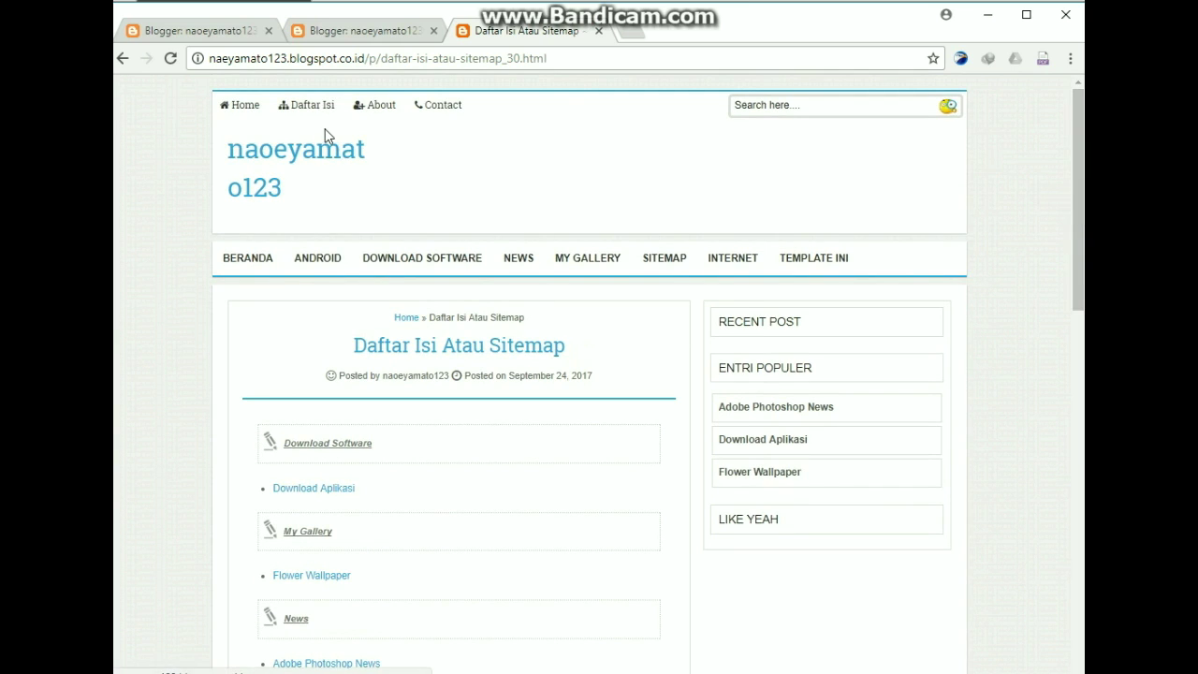
{"action": "left_click", "coordinate": [308, 105]}
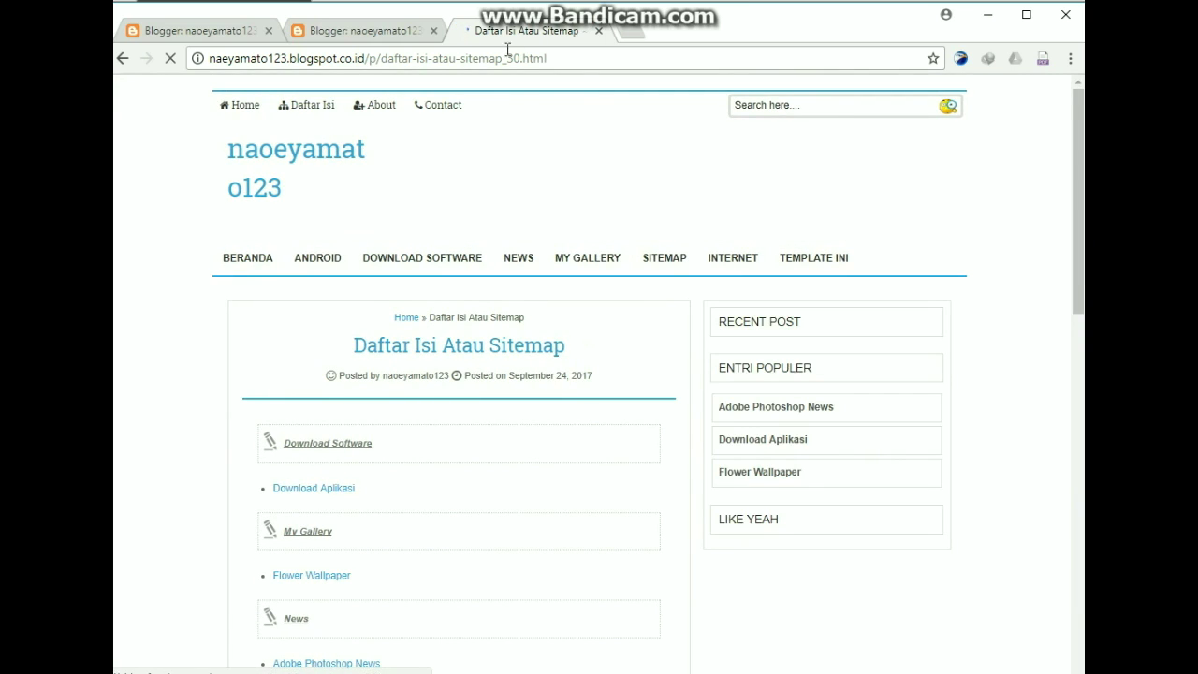
{"action": "left_click", "coordinate": [599, 30]}
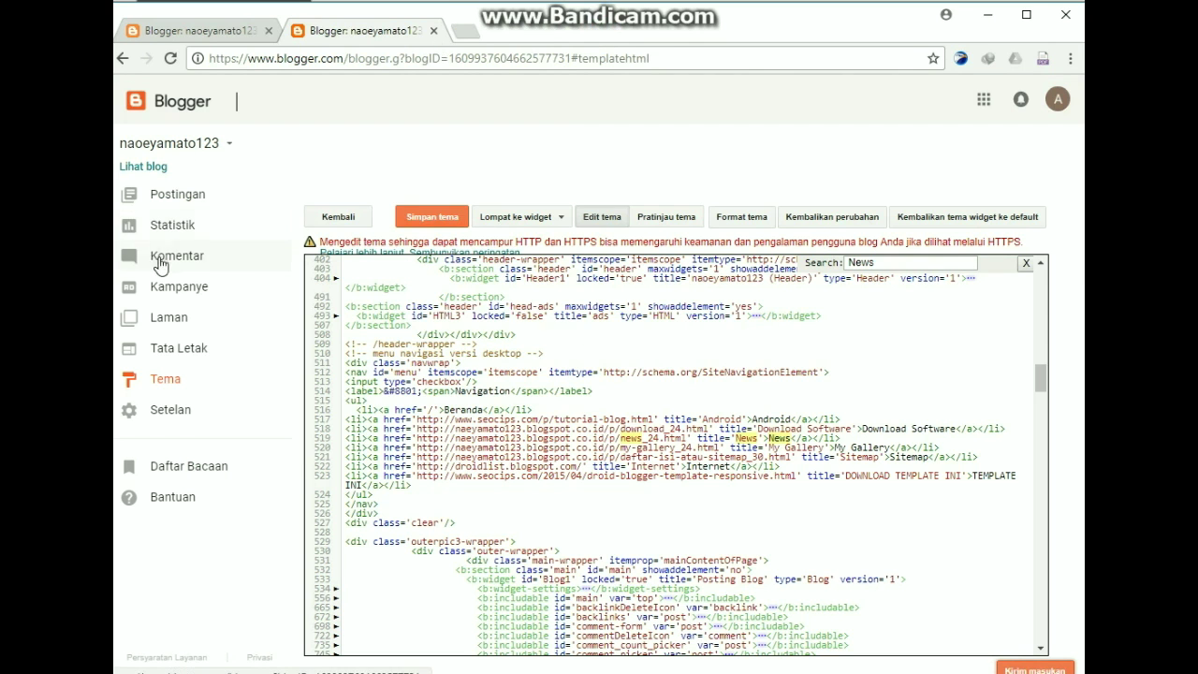
Look over the blog's list of posts and go to its list of pages
{"action": "left_click", "coordinate": [176, 194]}
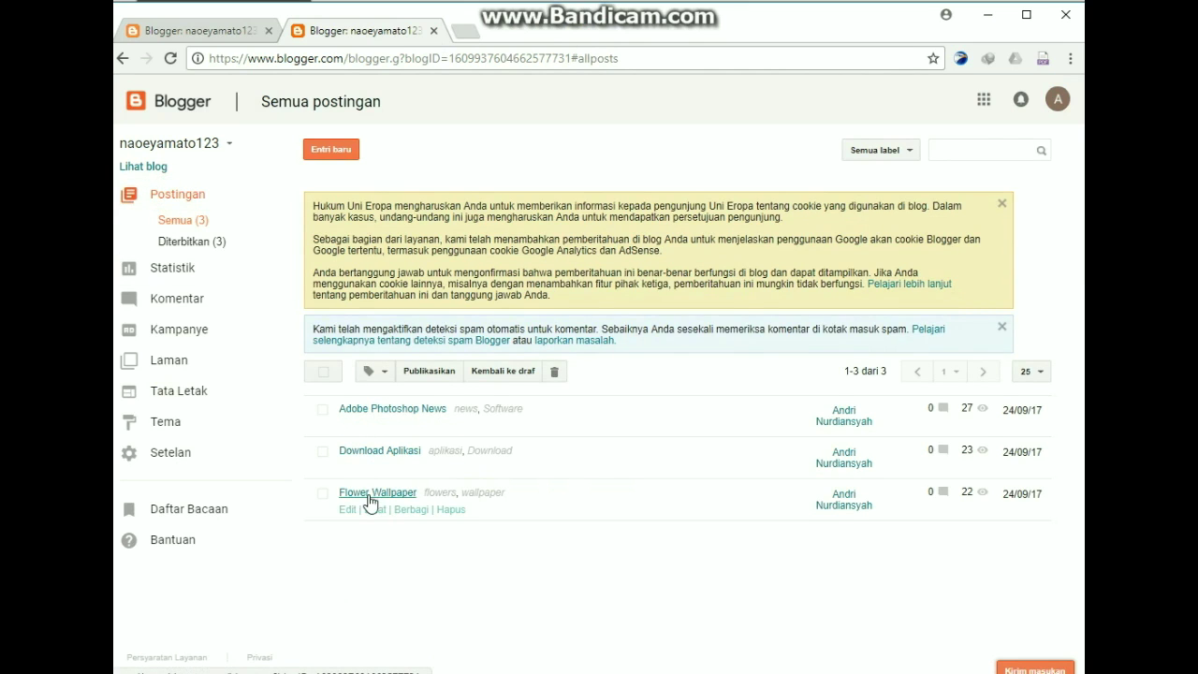
{"action": "left_click", "coordinate": [161, 359]}
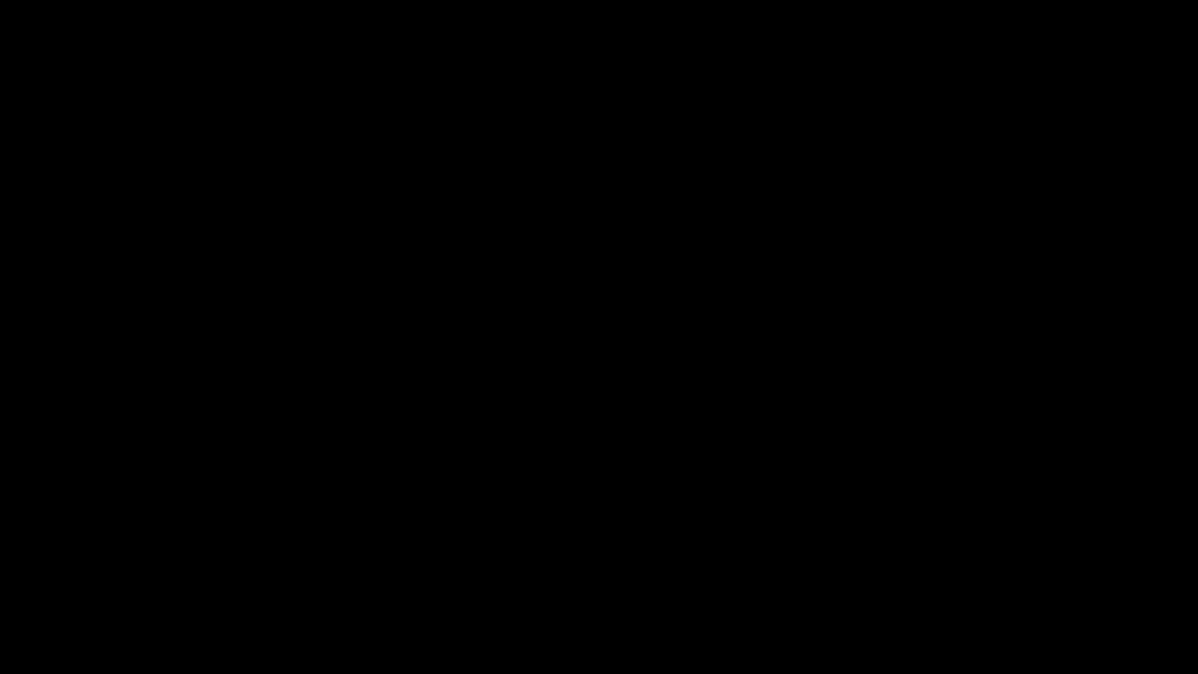